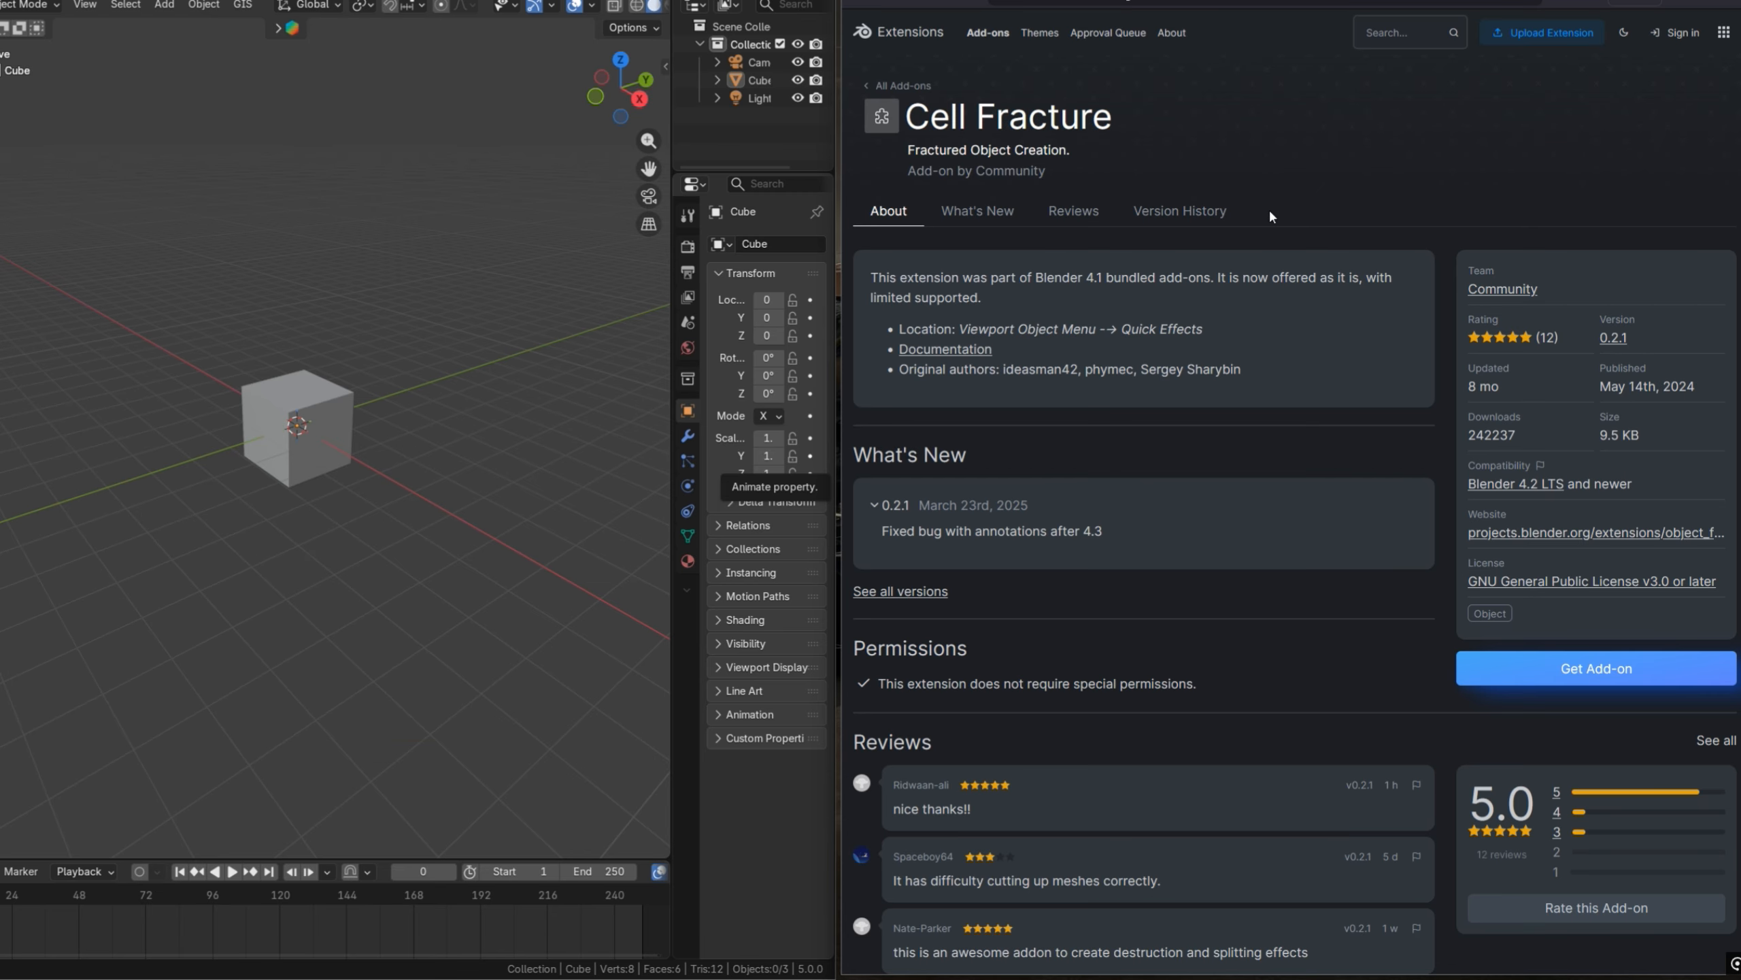
Get the Cell Fracture add-on from the Blender Extensions page, drop it into Blender for installation, and open Blender's preferences
click(1579, 670)
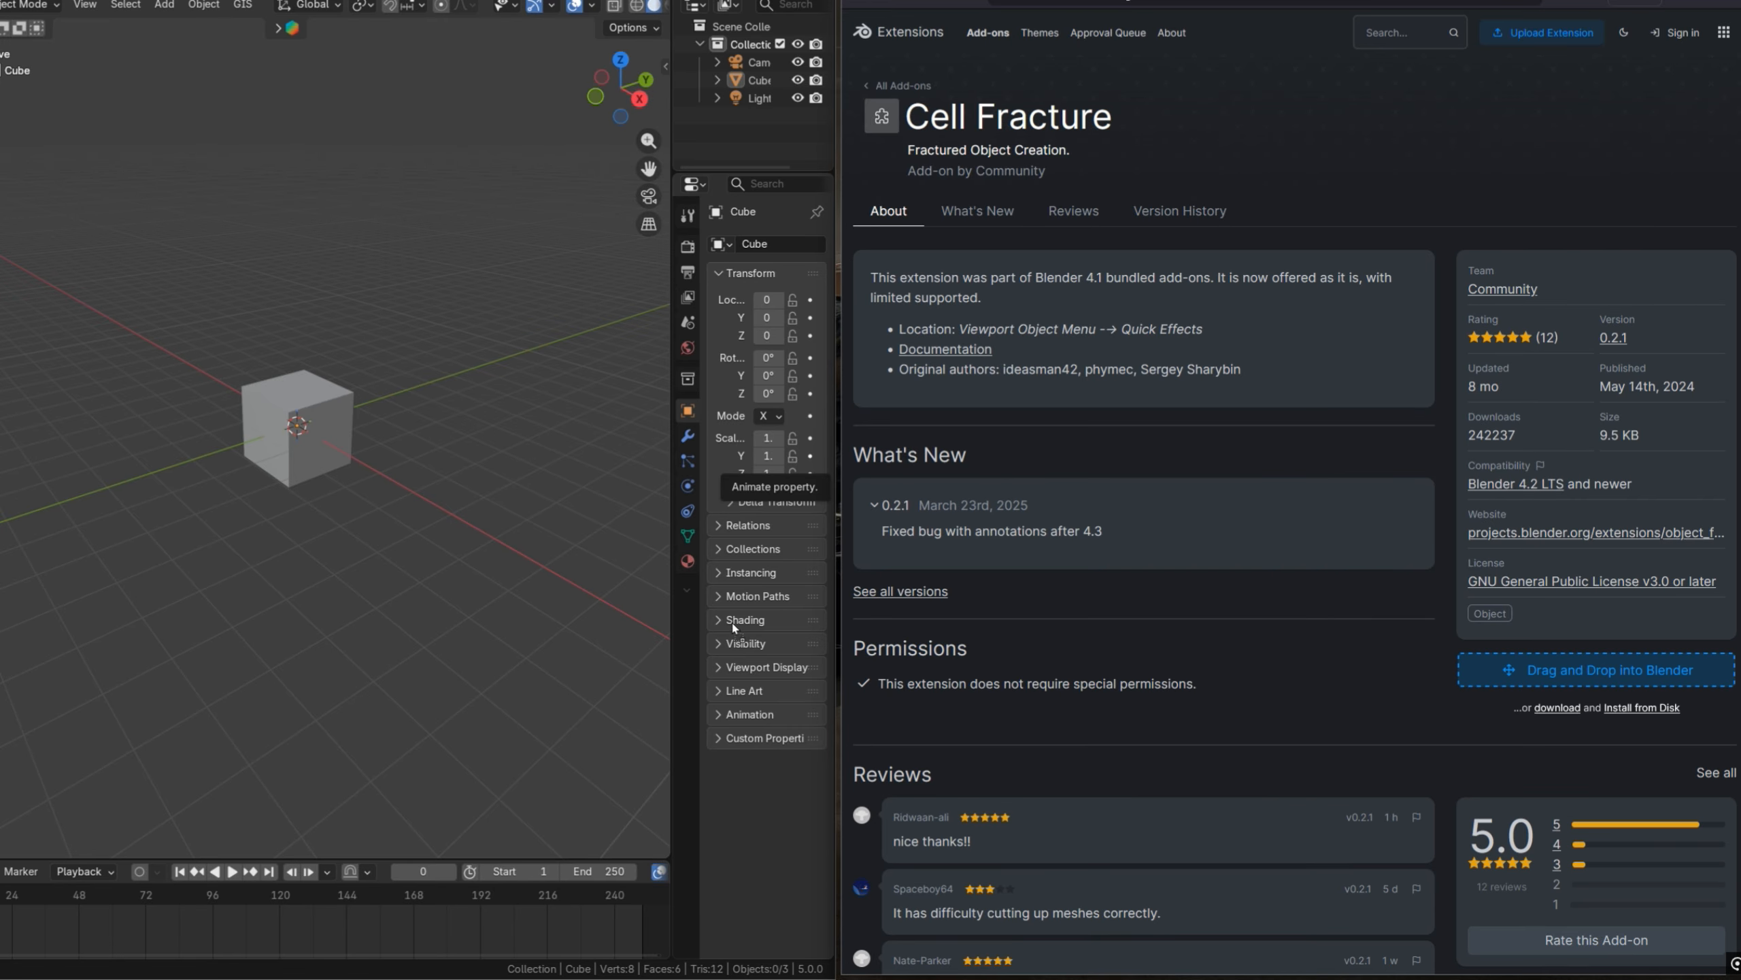
drag(345, 591, 342, 582)
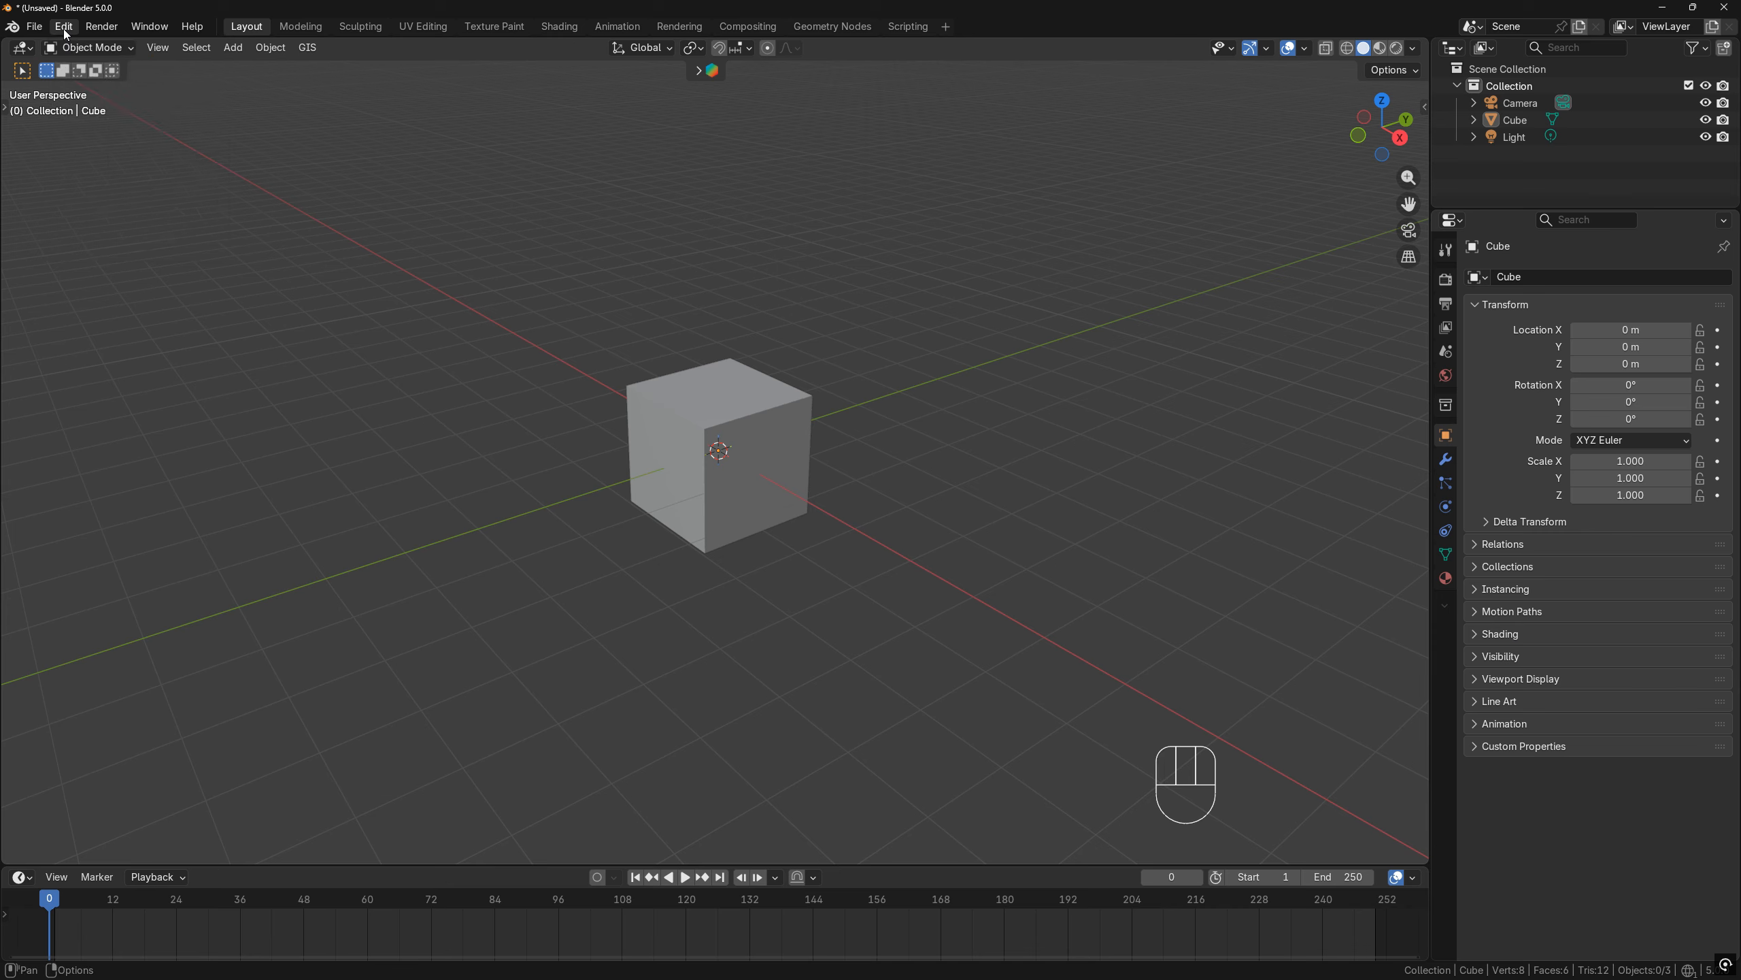
click(63, 28)
click(138, 249)
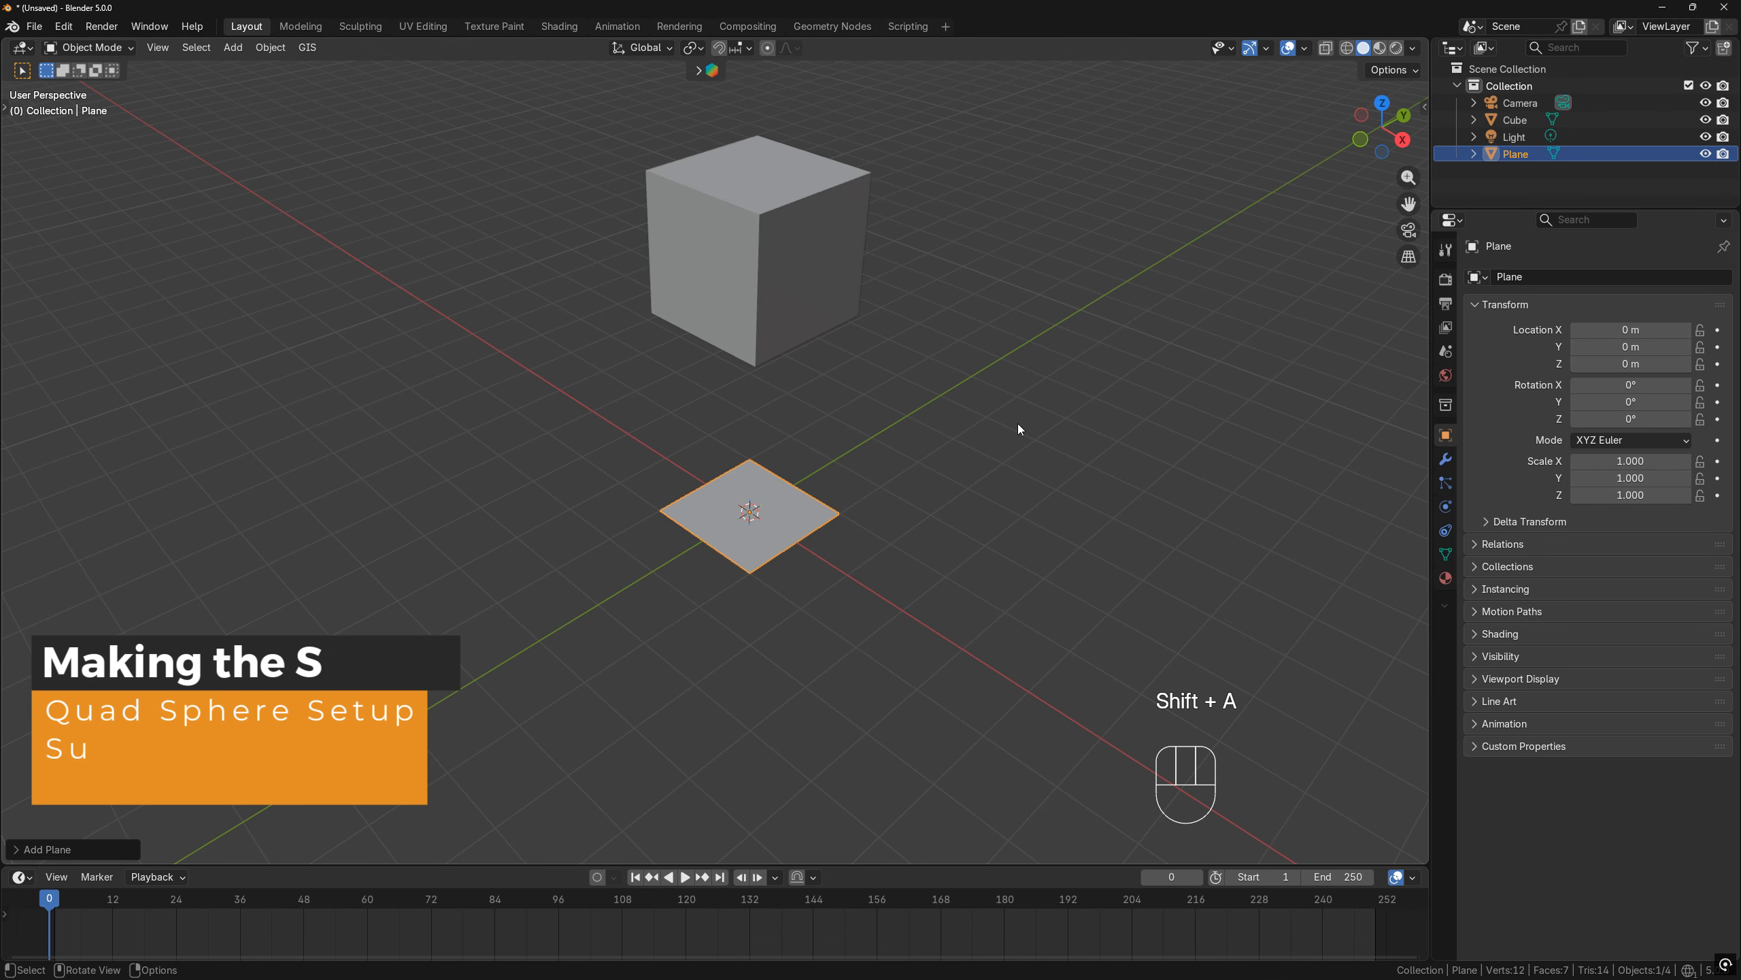
Scale the plane up into a large floor beneath the cube and subdivide the cube's entire mesh
key(s)
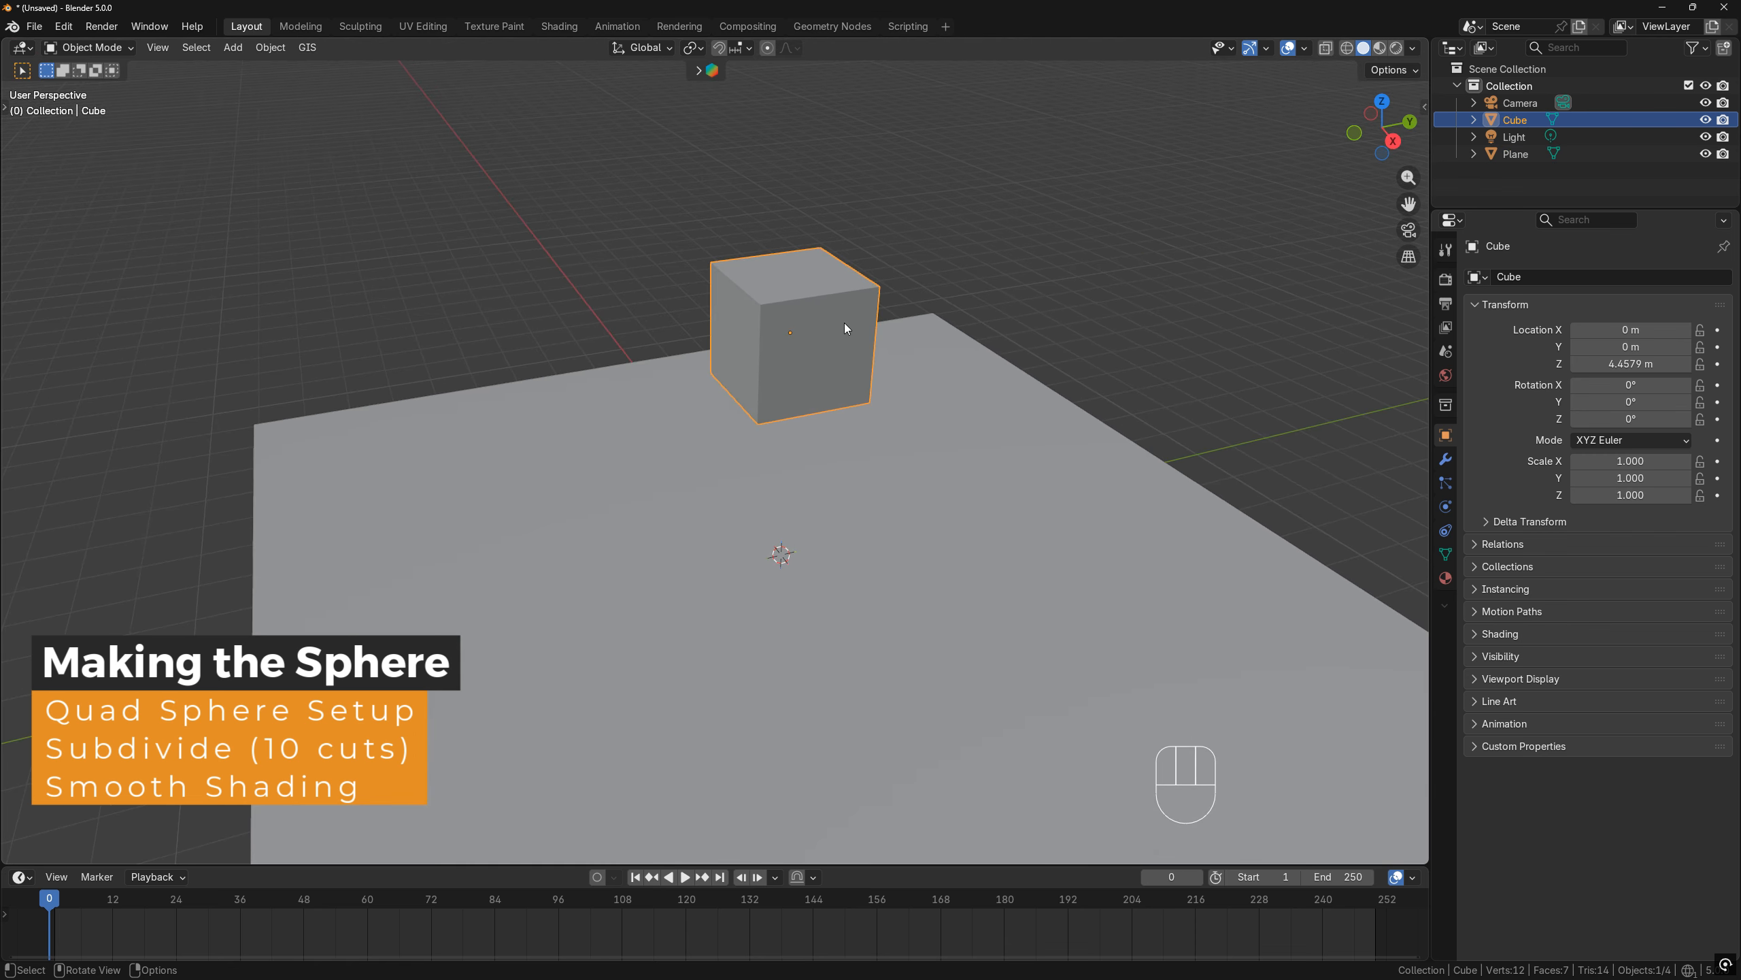
key(Tab)
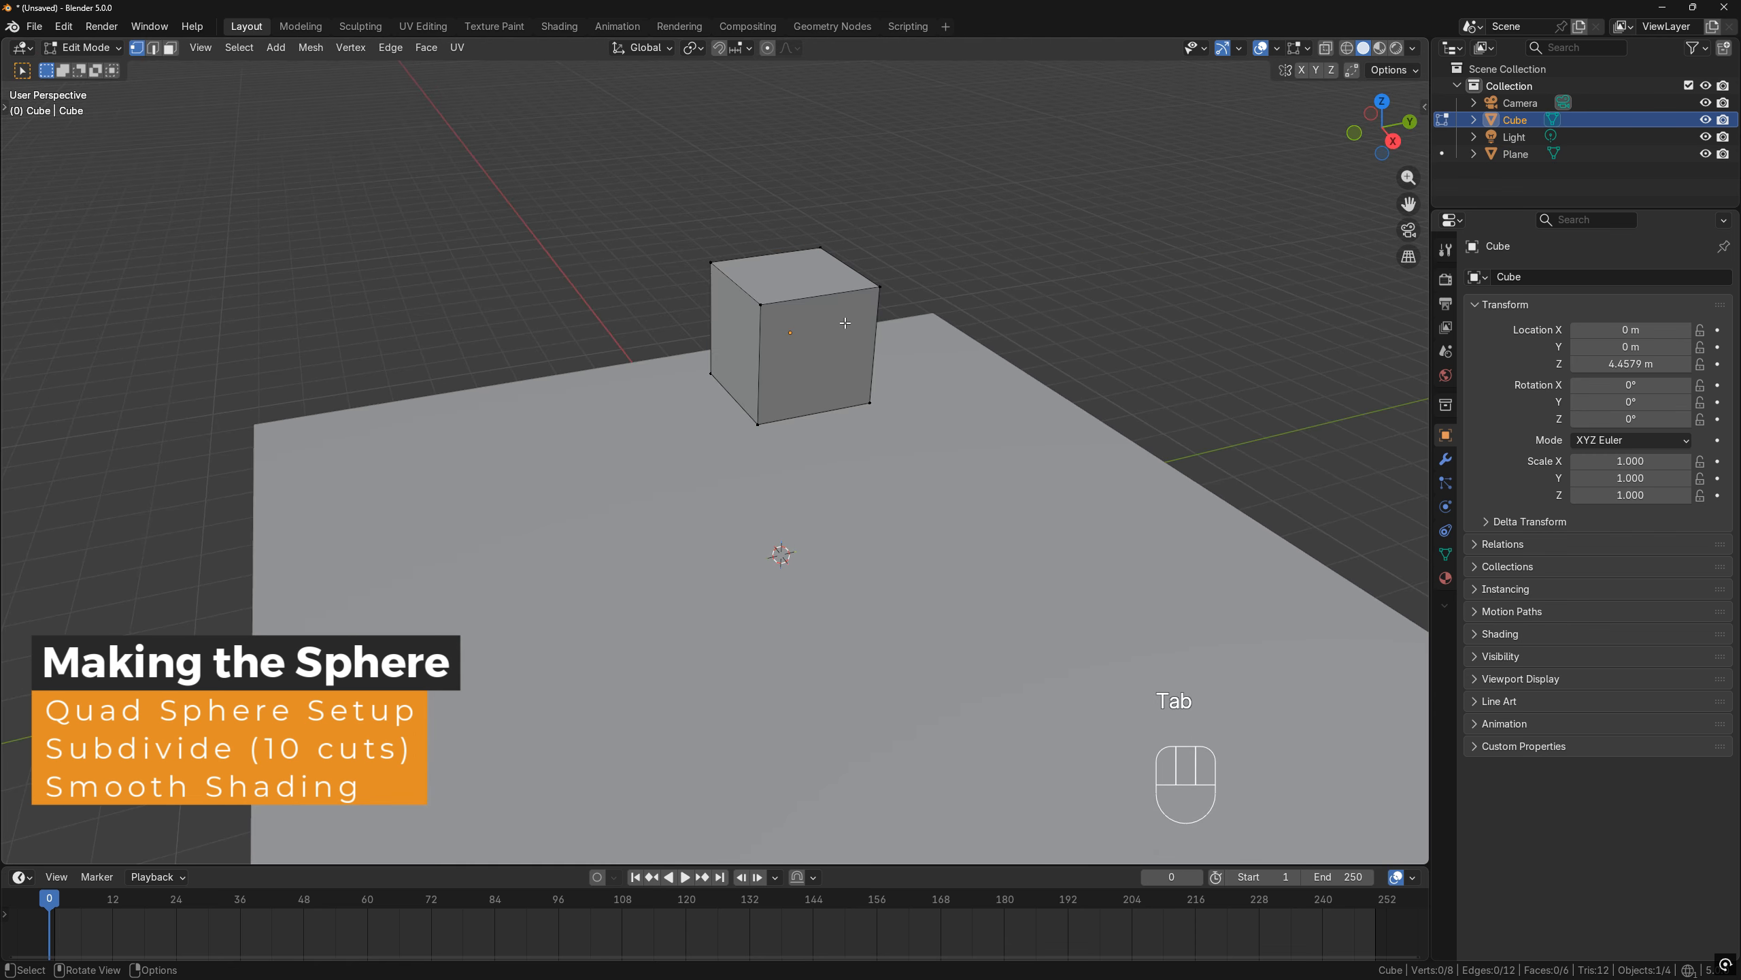
key(a)
right_click(825, 329)
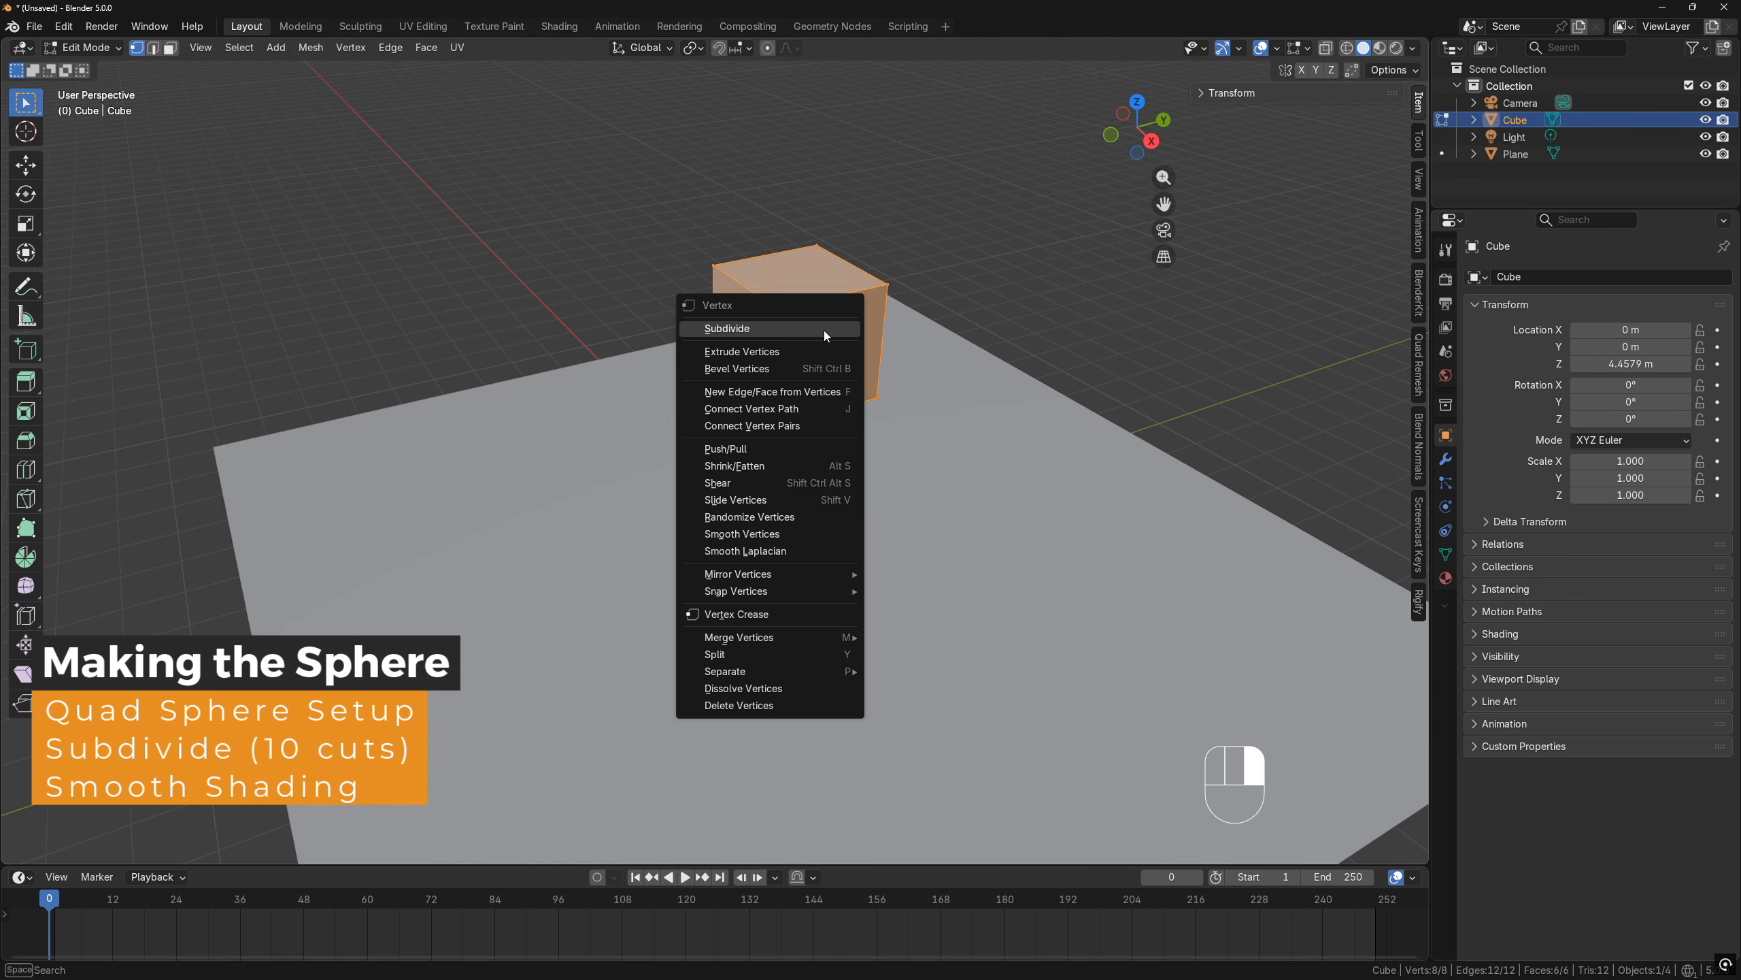
click(732, 328)
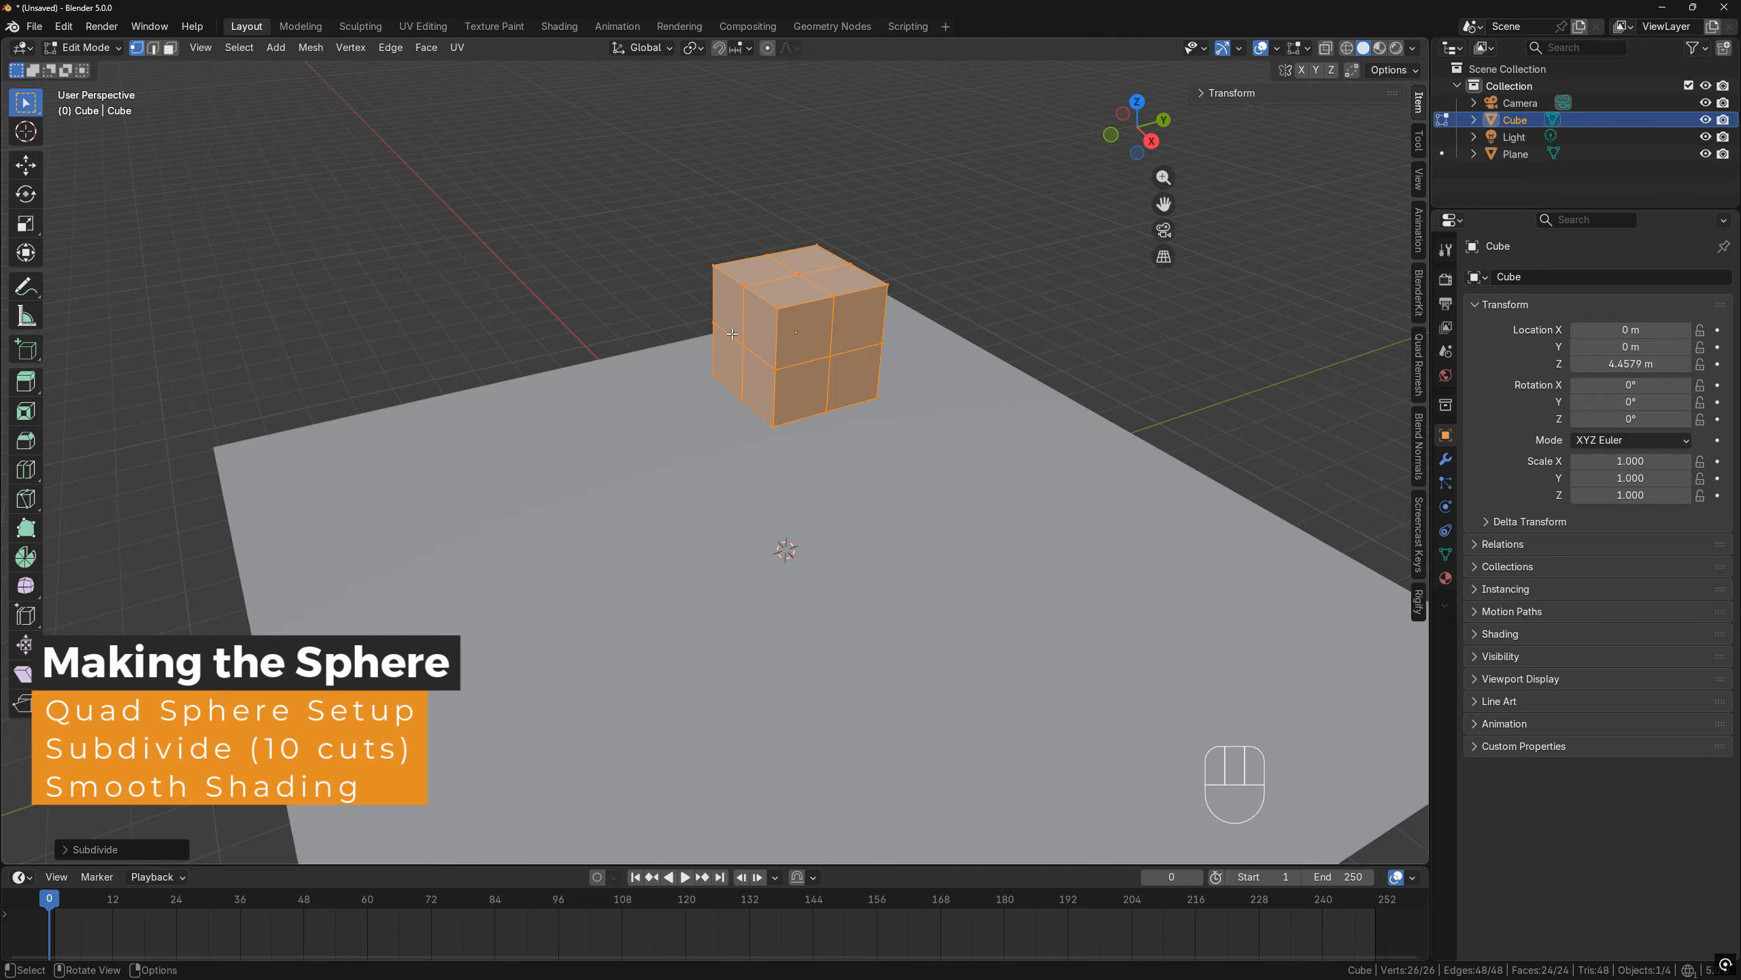
Set the subdivision to 10 cuts with a smoothness of 1.000 to round the cube into a sphere
click(67, 854)
click(279, 736)
click(278, 736)
click(278, 736)
click(278, 736)
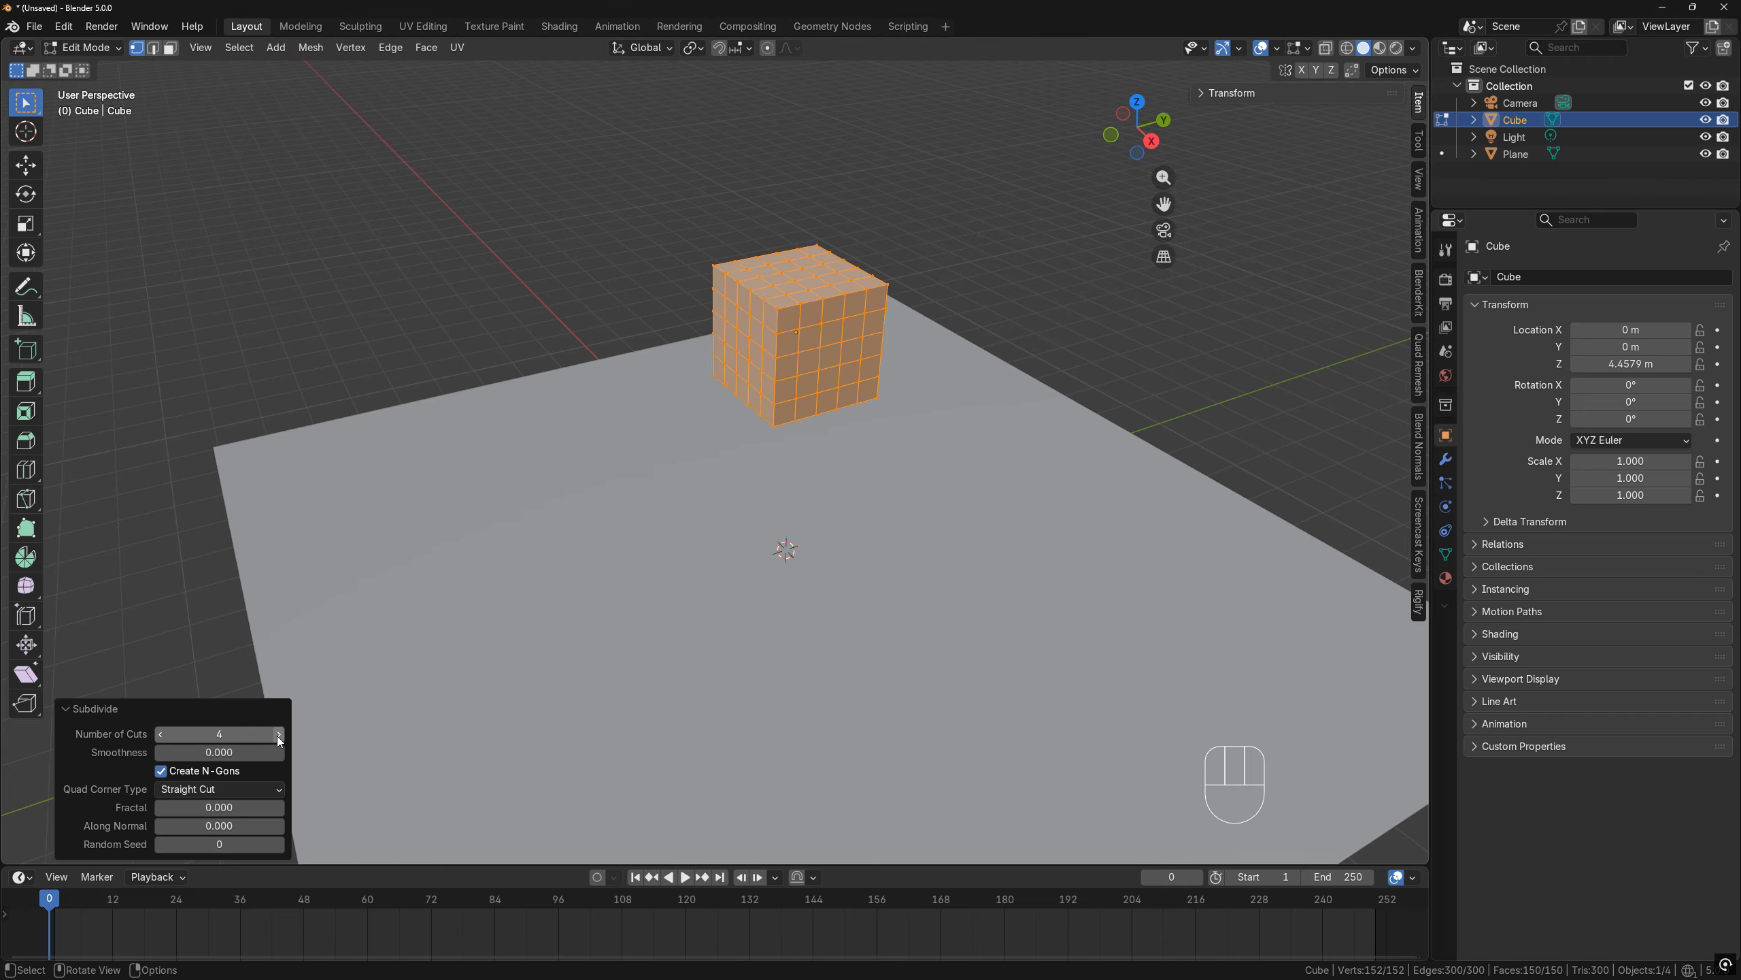
click(278, 736)
click(279, 736)
click(279, 735)
click(279, 736)
click(279, 735)
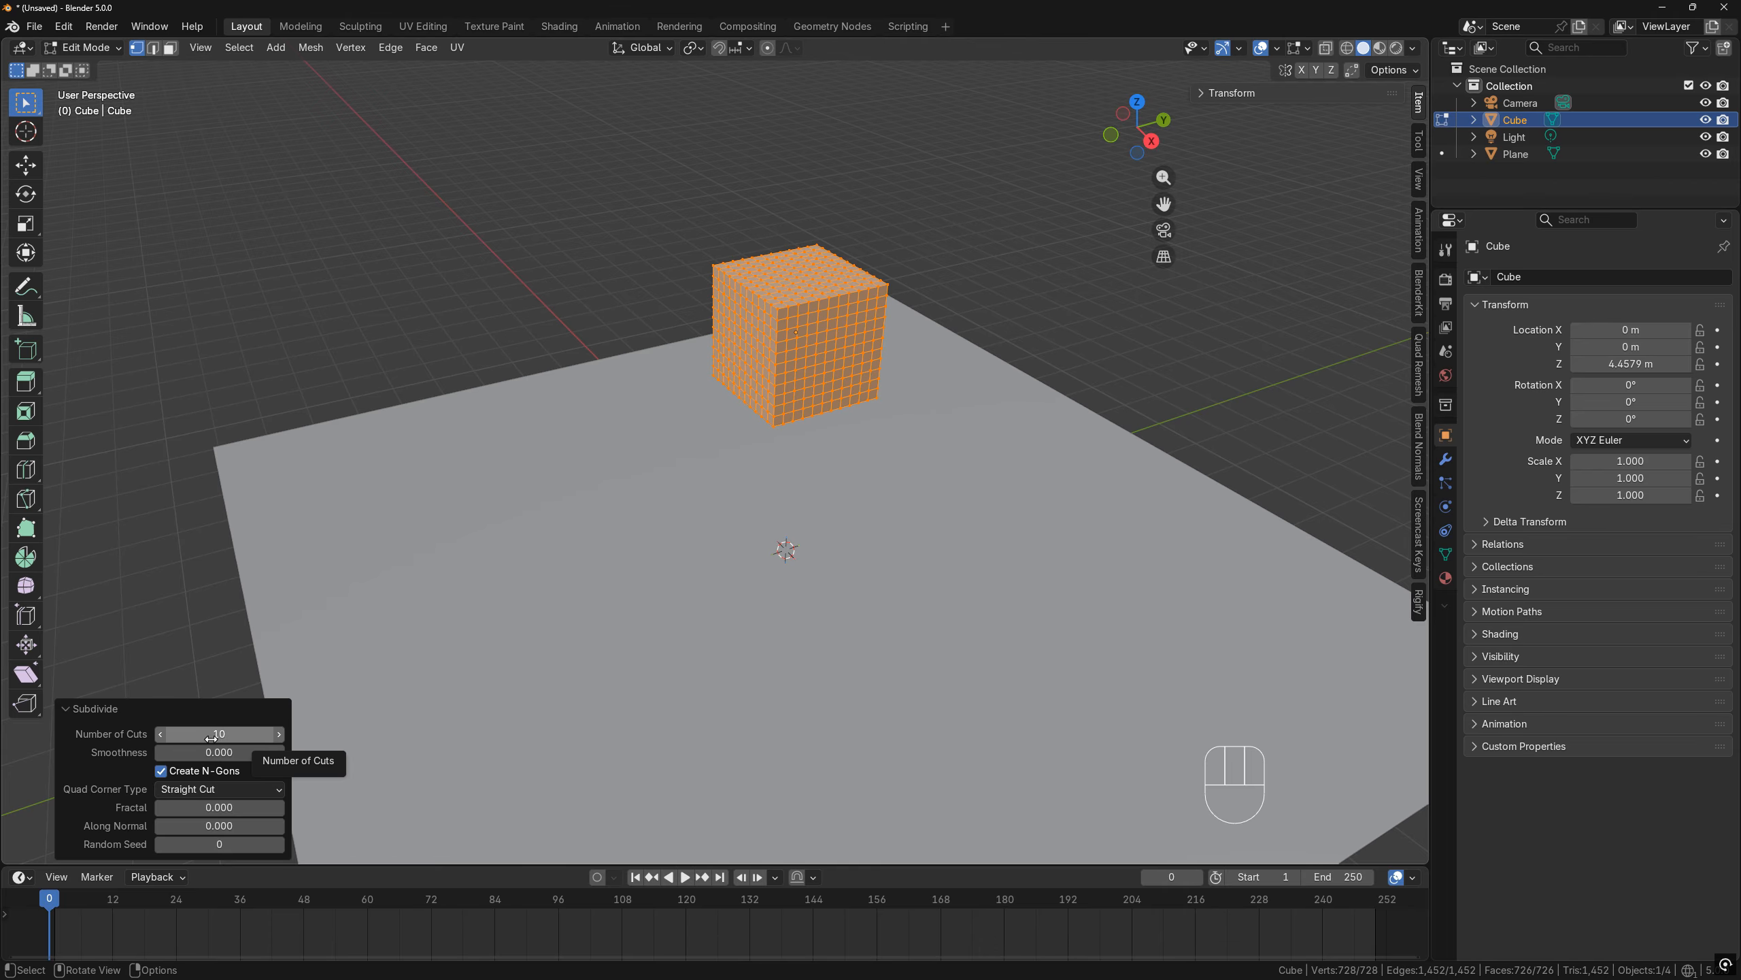
drag(212, 754, 322, 753)
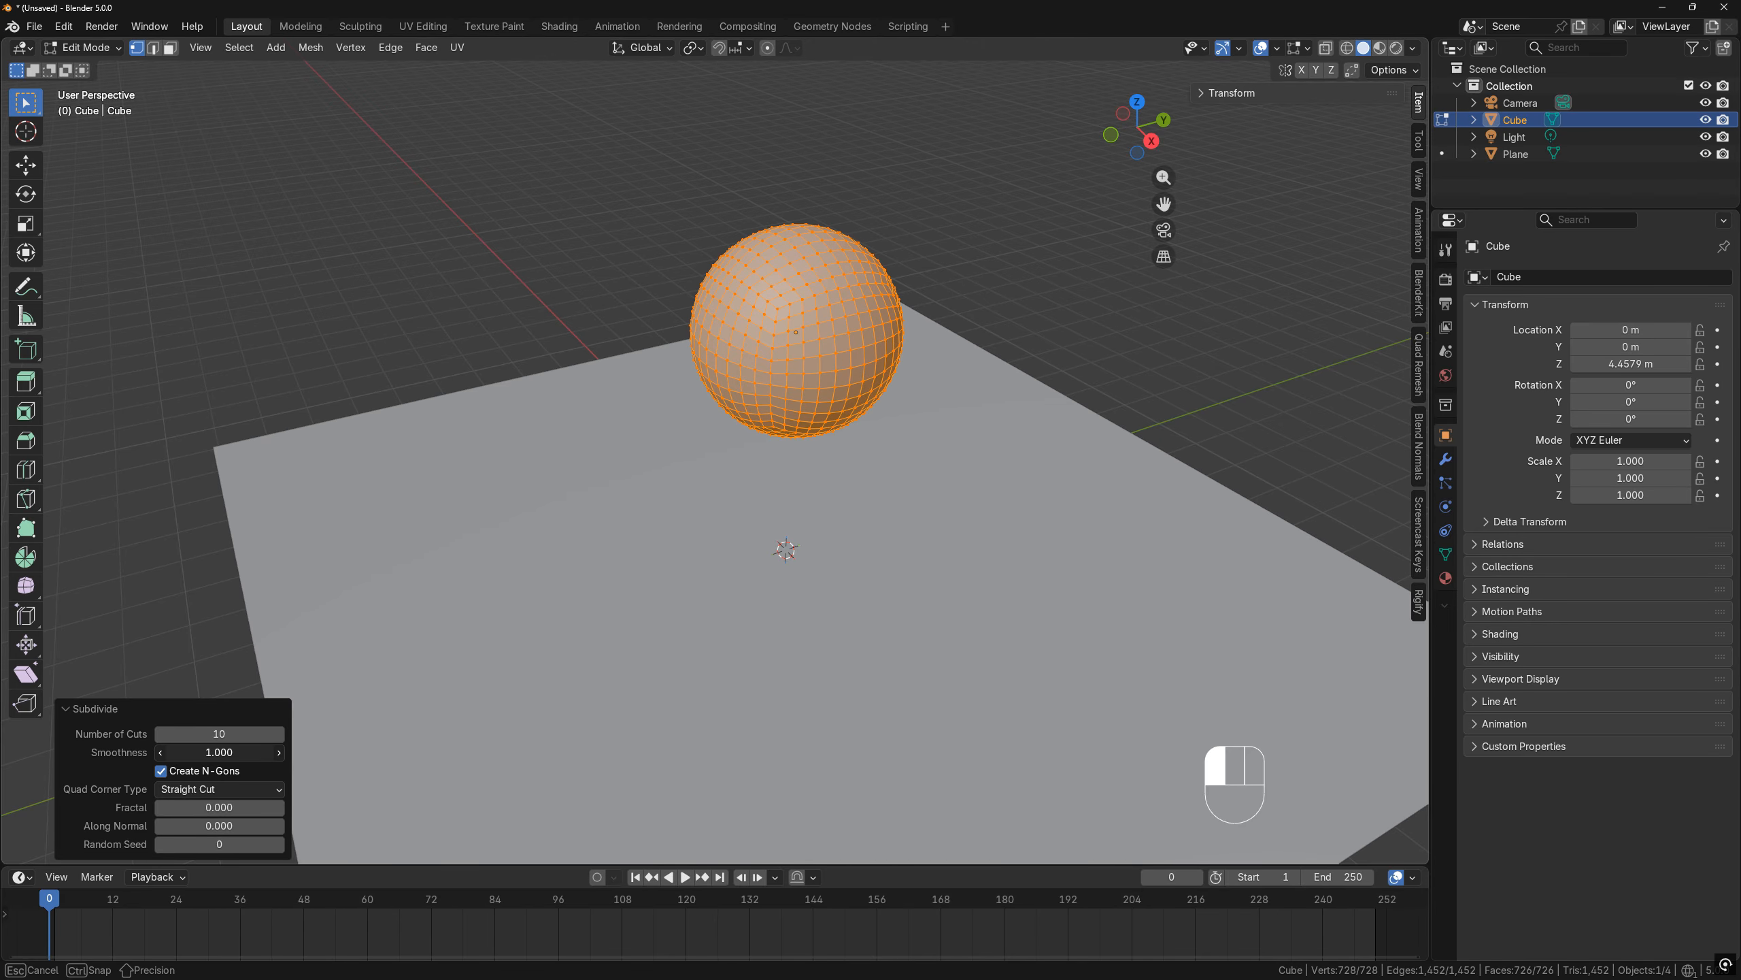
Return to Object Mode and apply Shade Auto Smooth to the sphere
key(Tab)
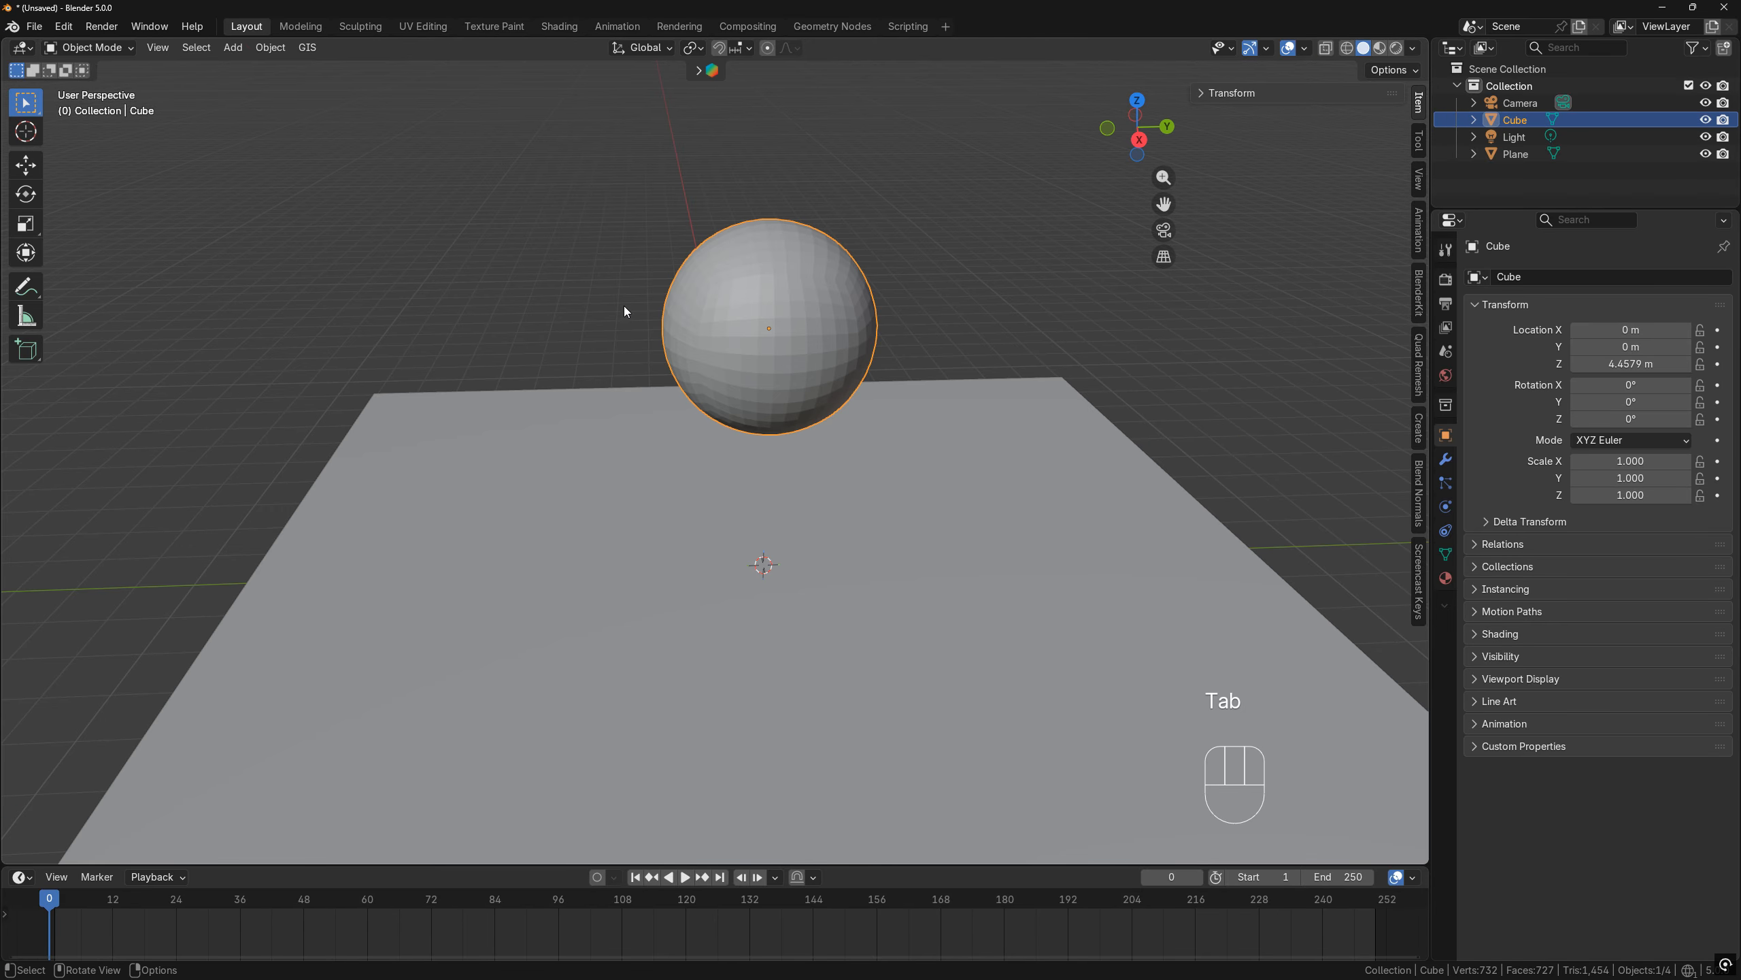
middle_drag(756, 321, 786, 324)
right_click(786, 324)
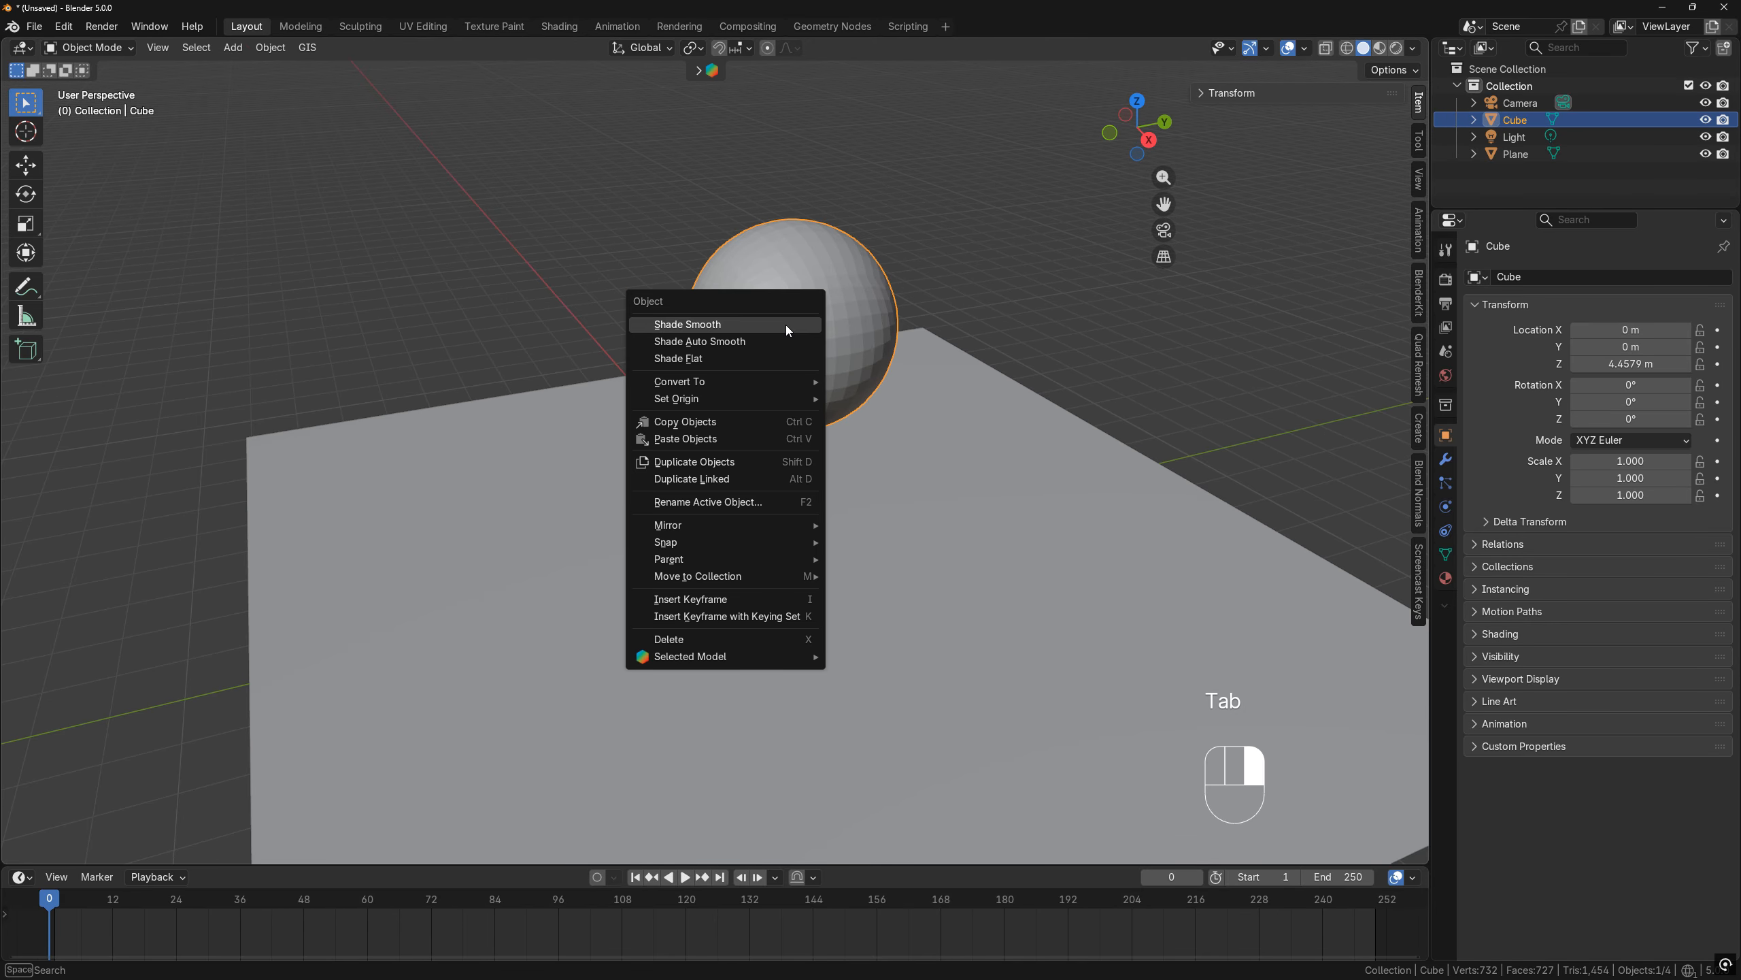
click(772, 341)
Select all three spheres in the right side view and raise them along Z to about 10.6 m above the floor plane
key(KP_7)
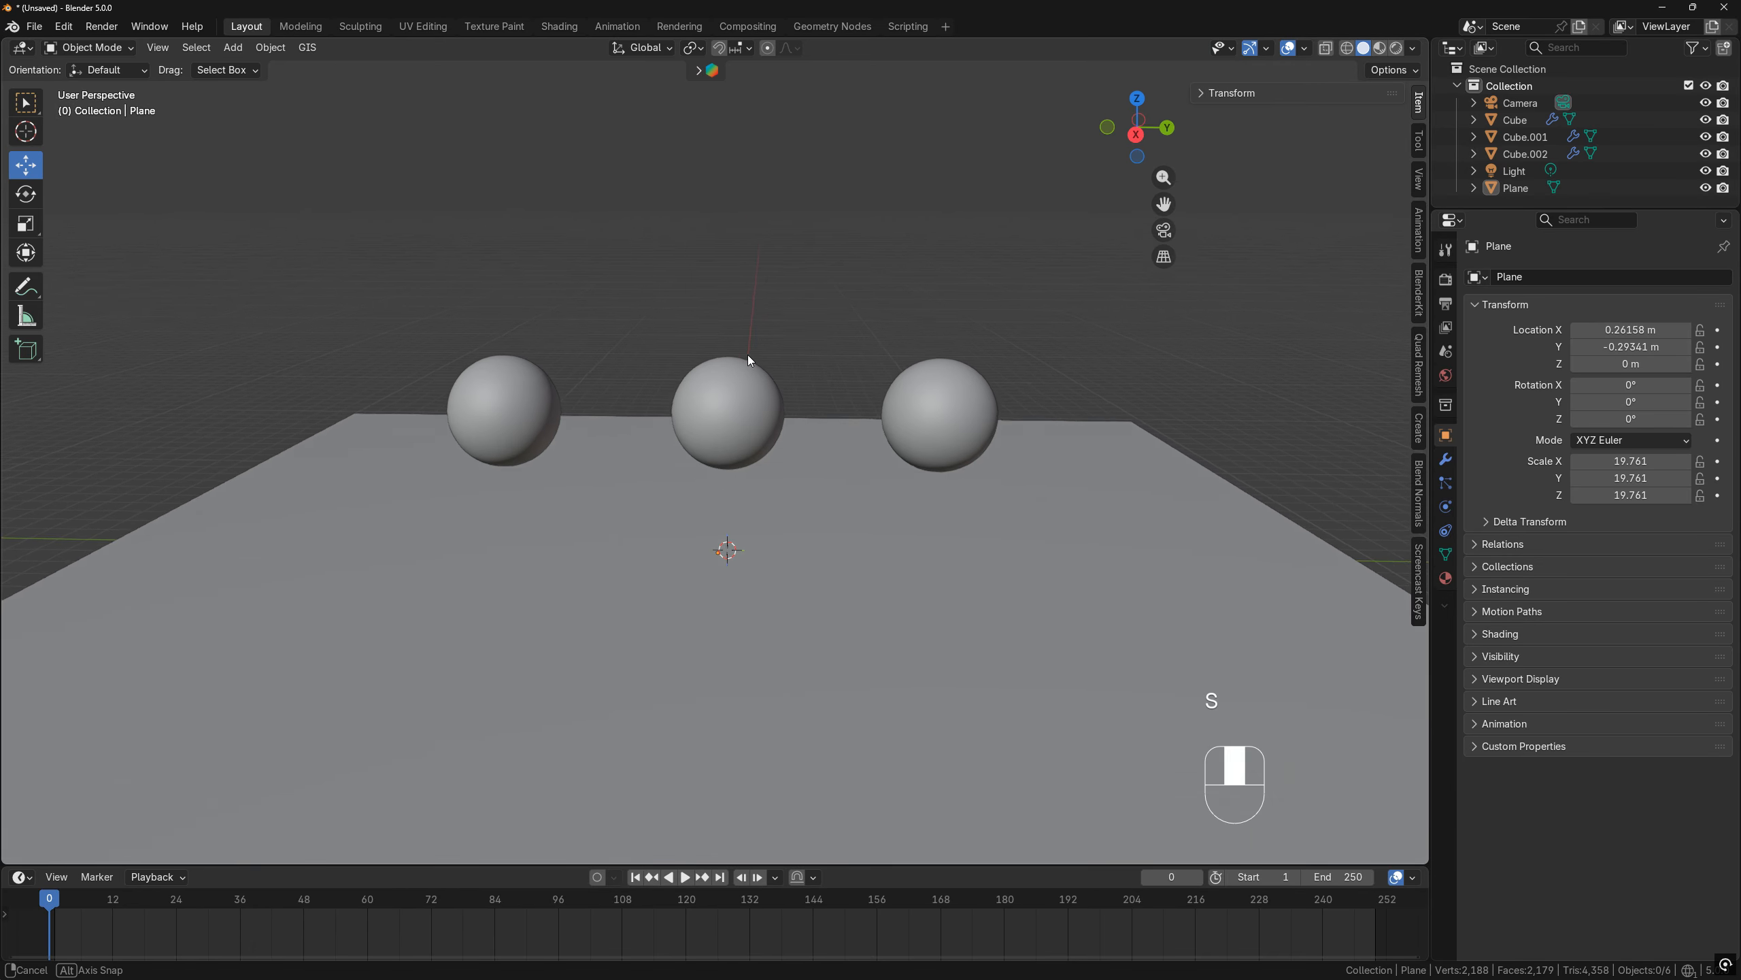
alt+middle_drag(748, 353, 752, 316)
drag(919, 322, 439, 480)
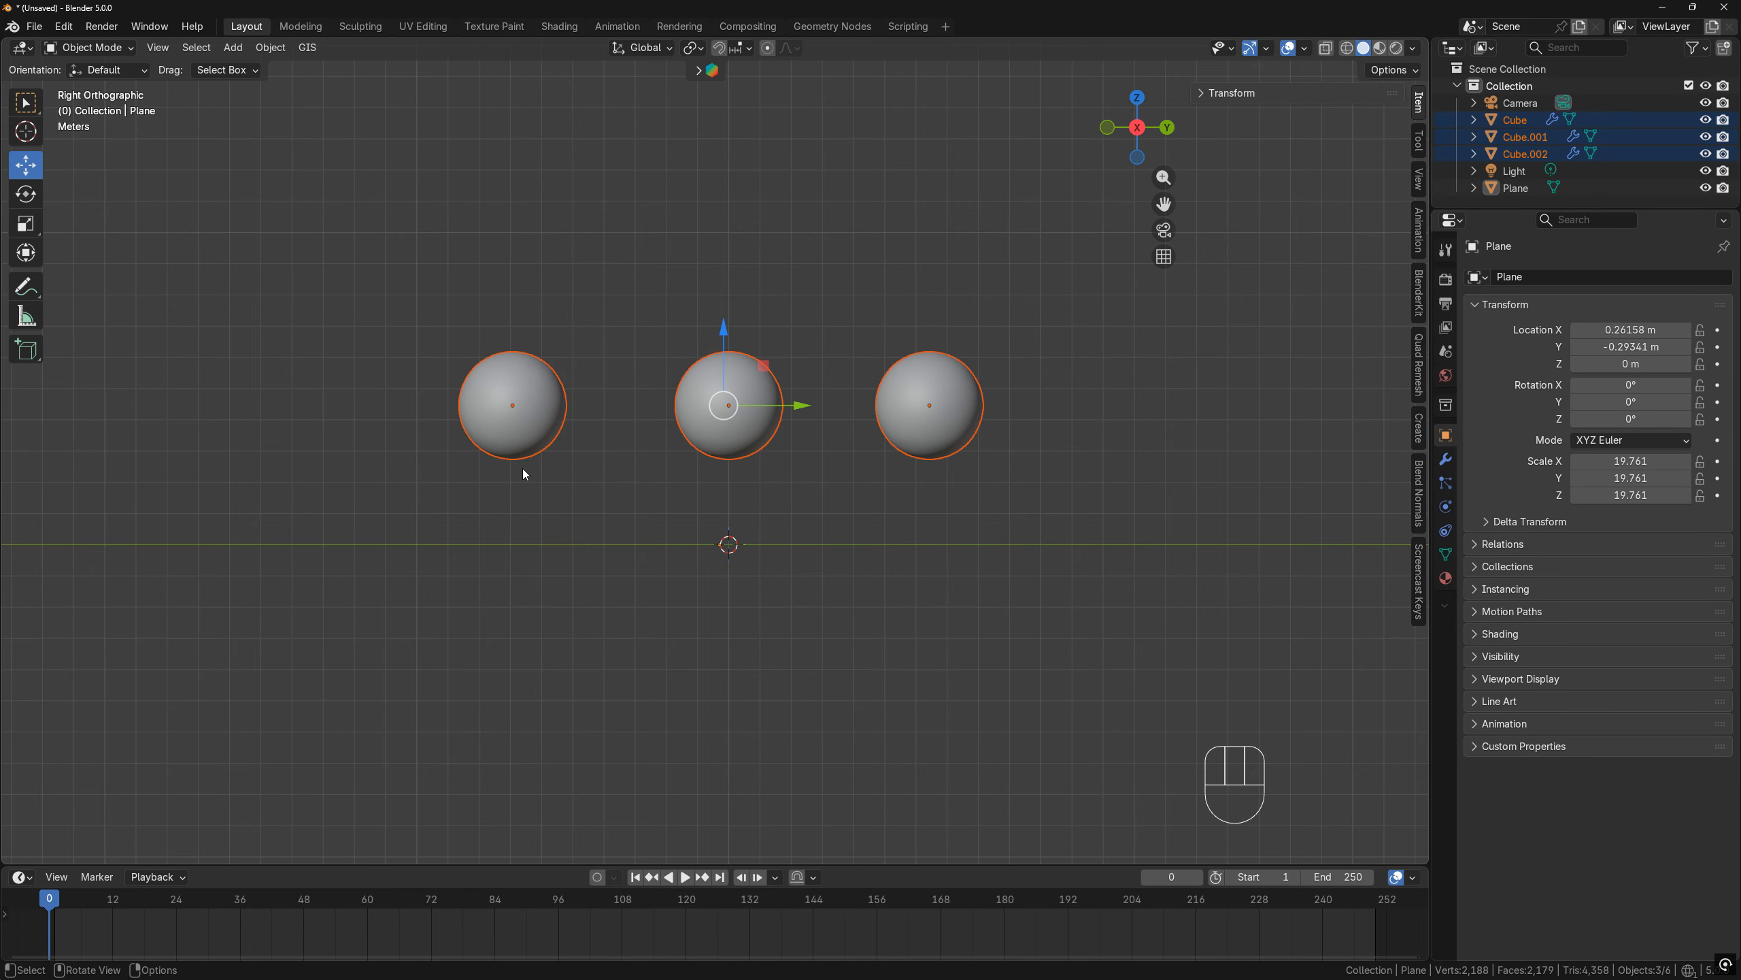
drag(722, 324, 720, 222)
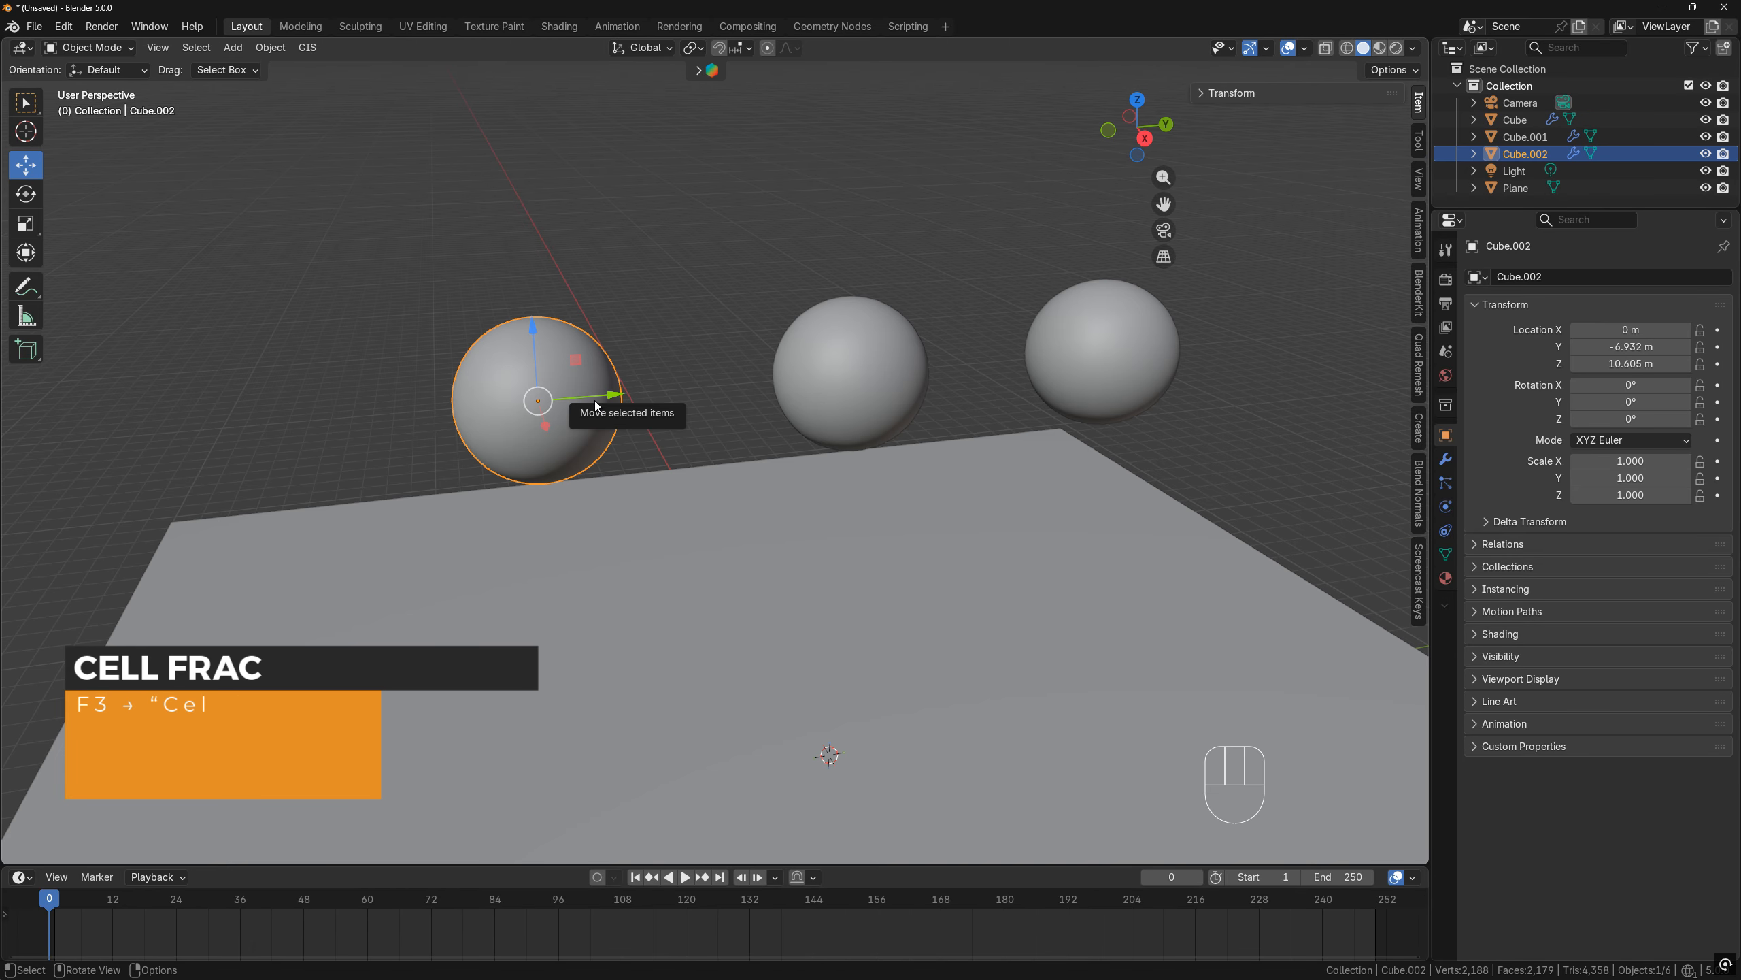
Run Cell Fracture on the first sphere with the default settings: Own Particles, source limit 100 and scale 1.00
key(F3)
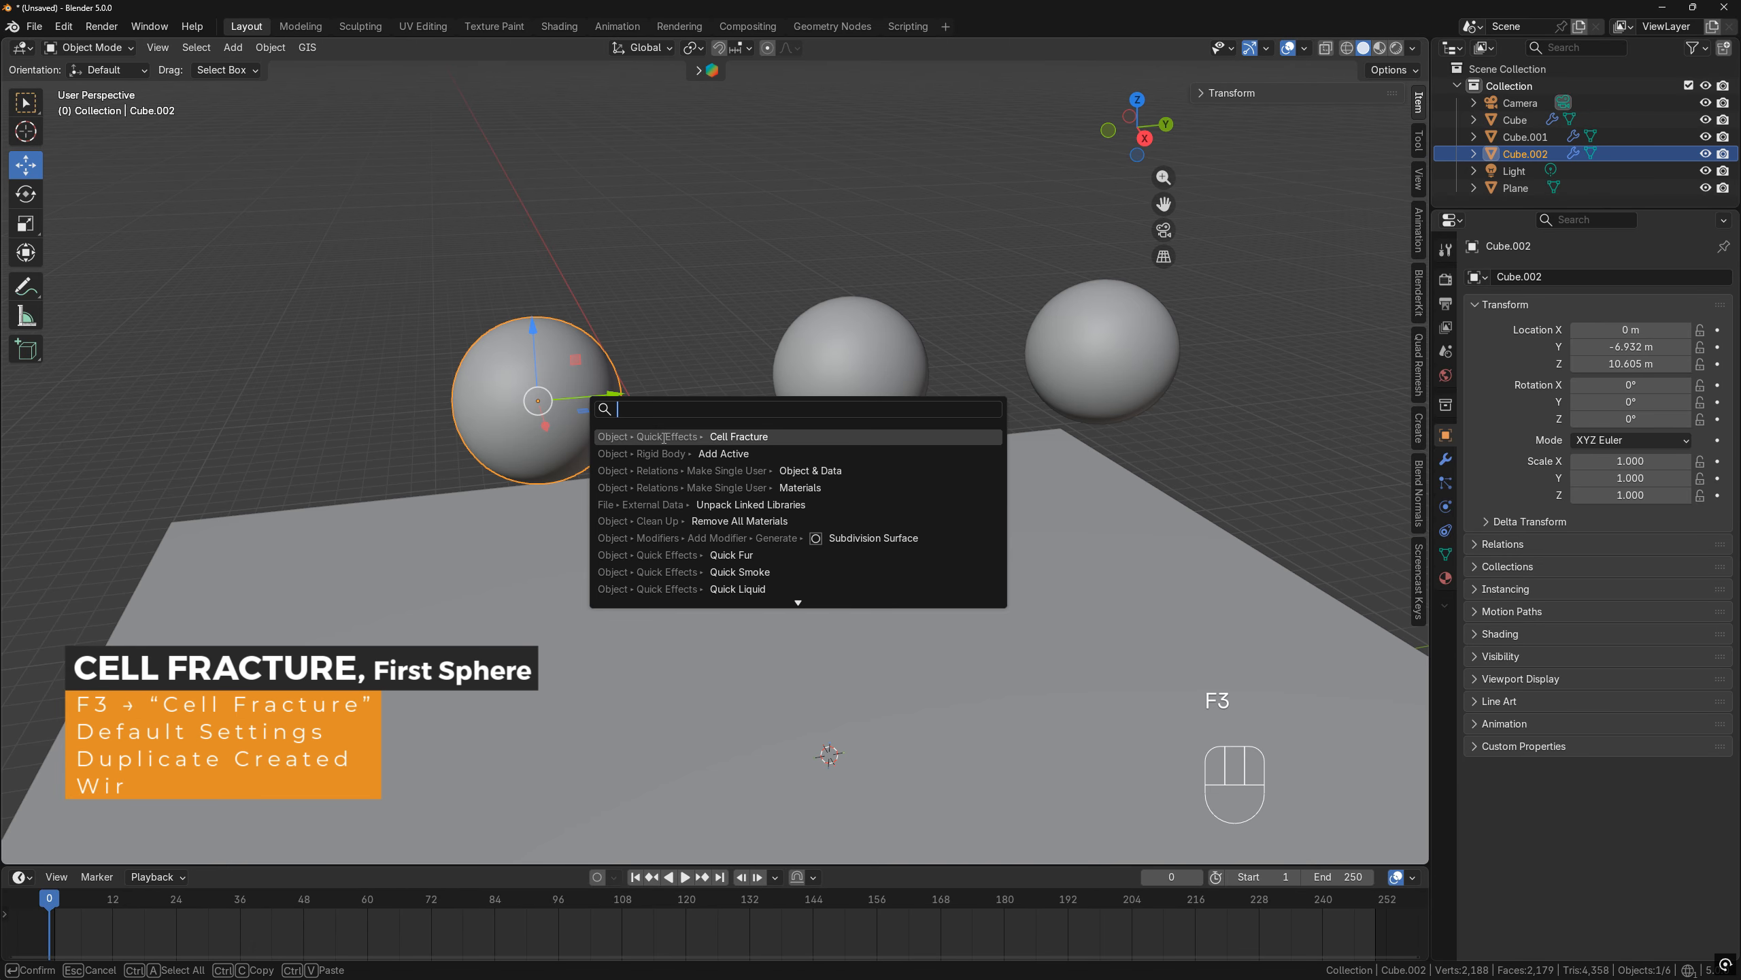
click(694, 442)
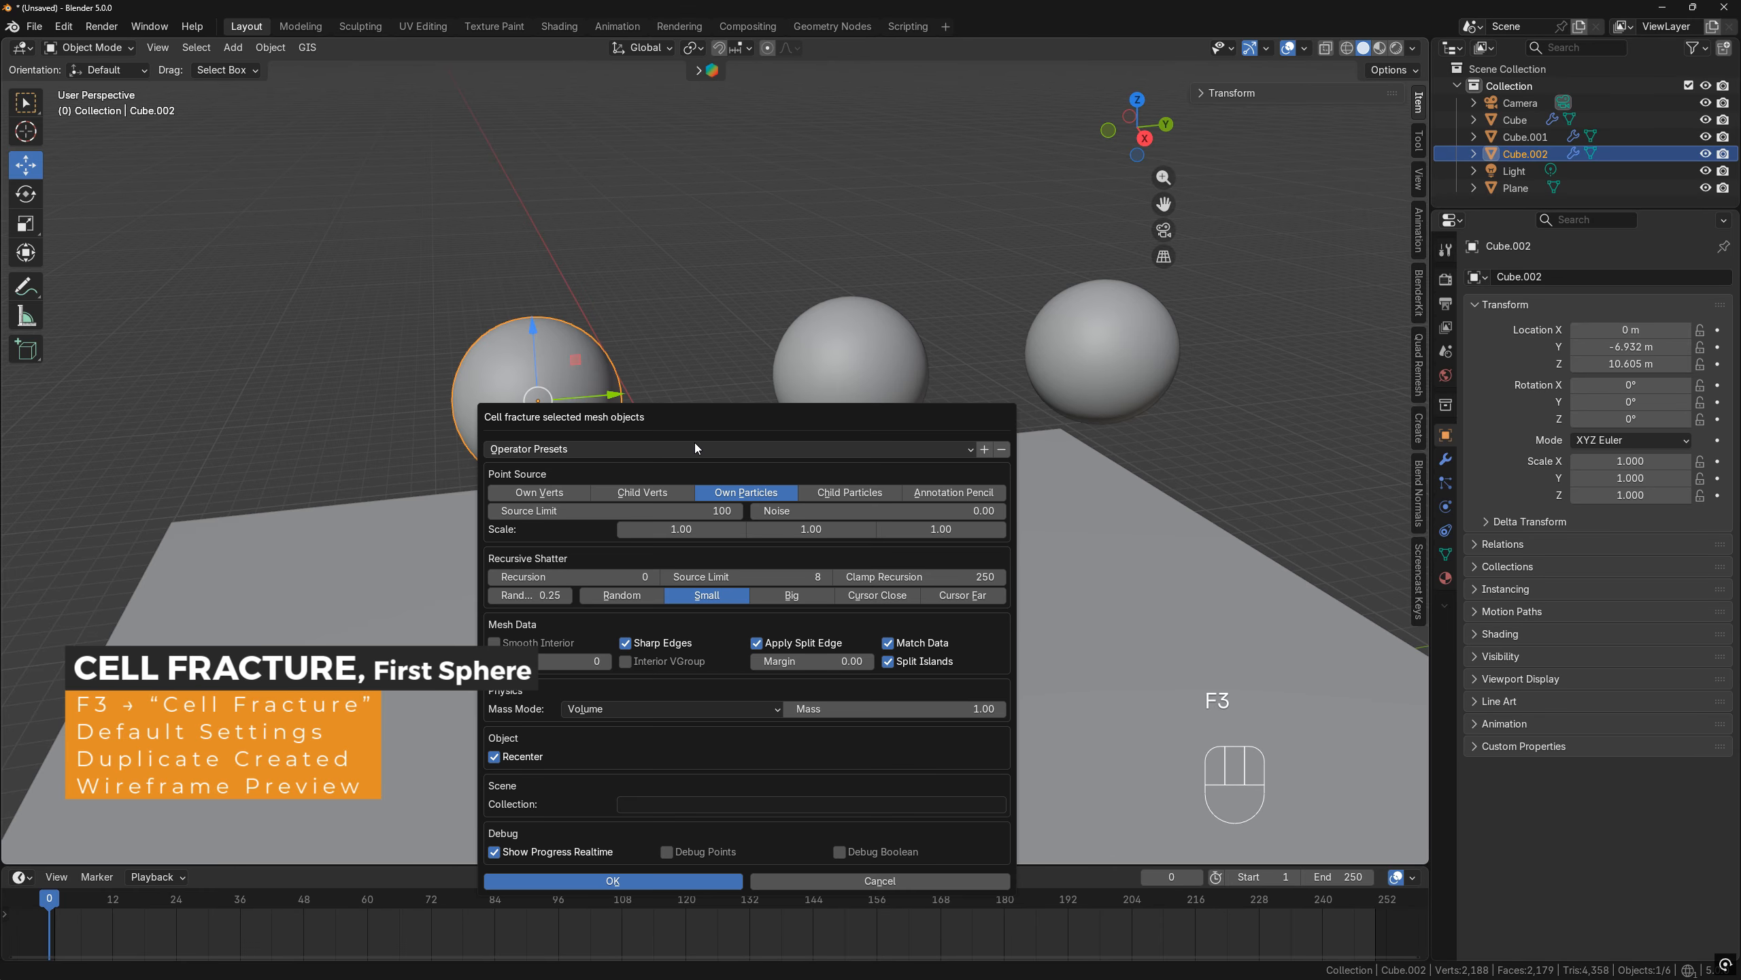
drag(706, 412, 731, 364)
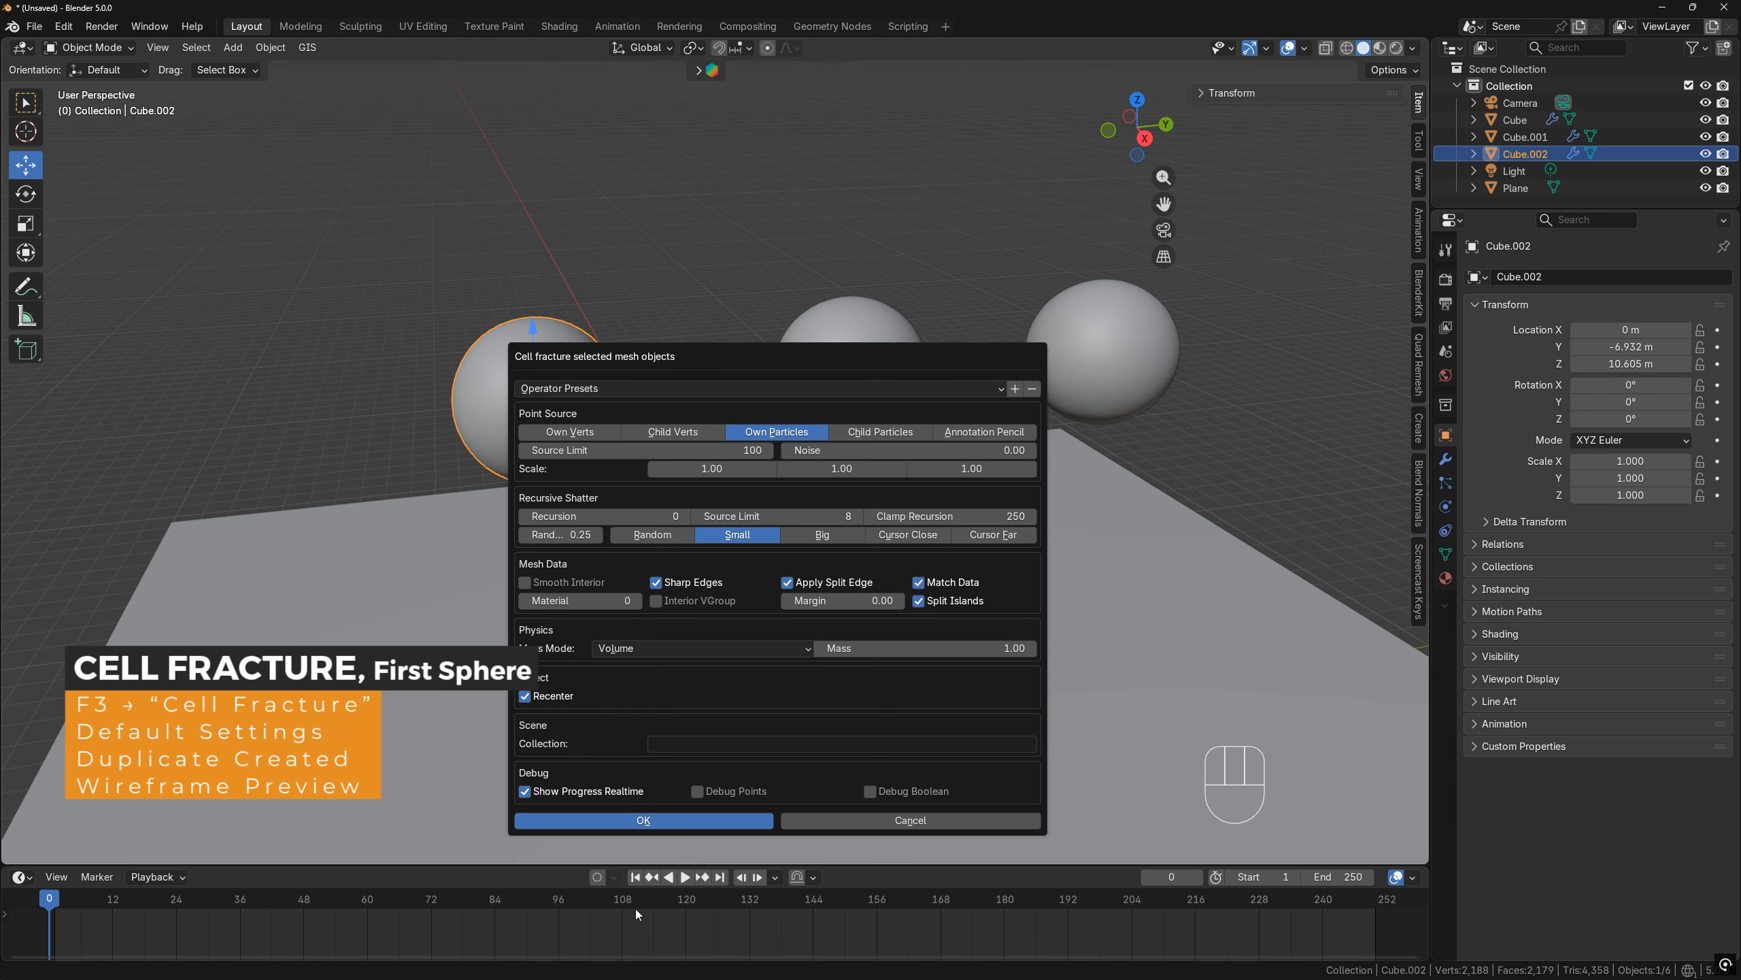
click(687, 822)
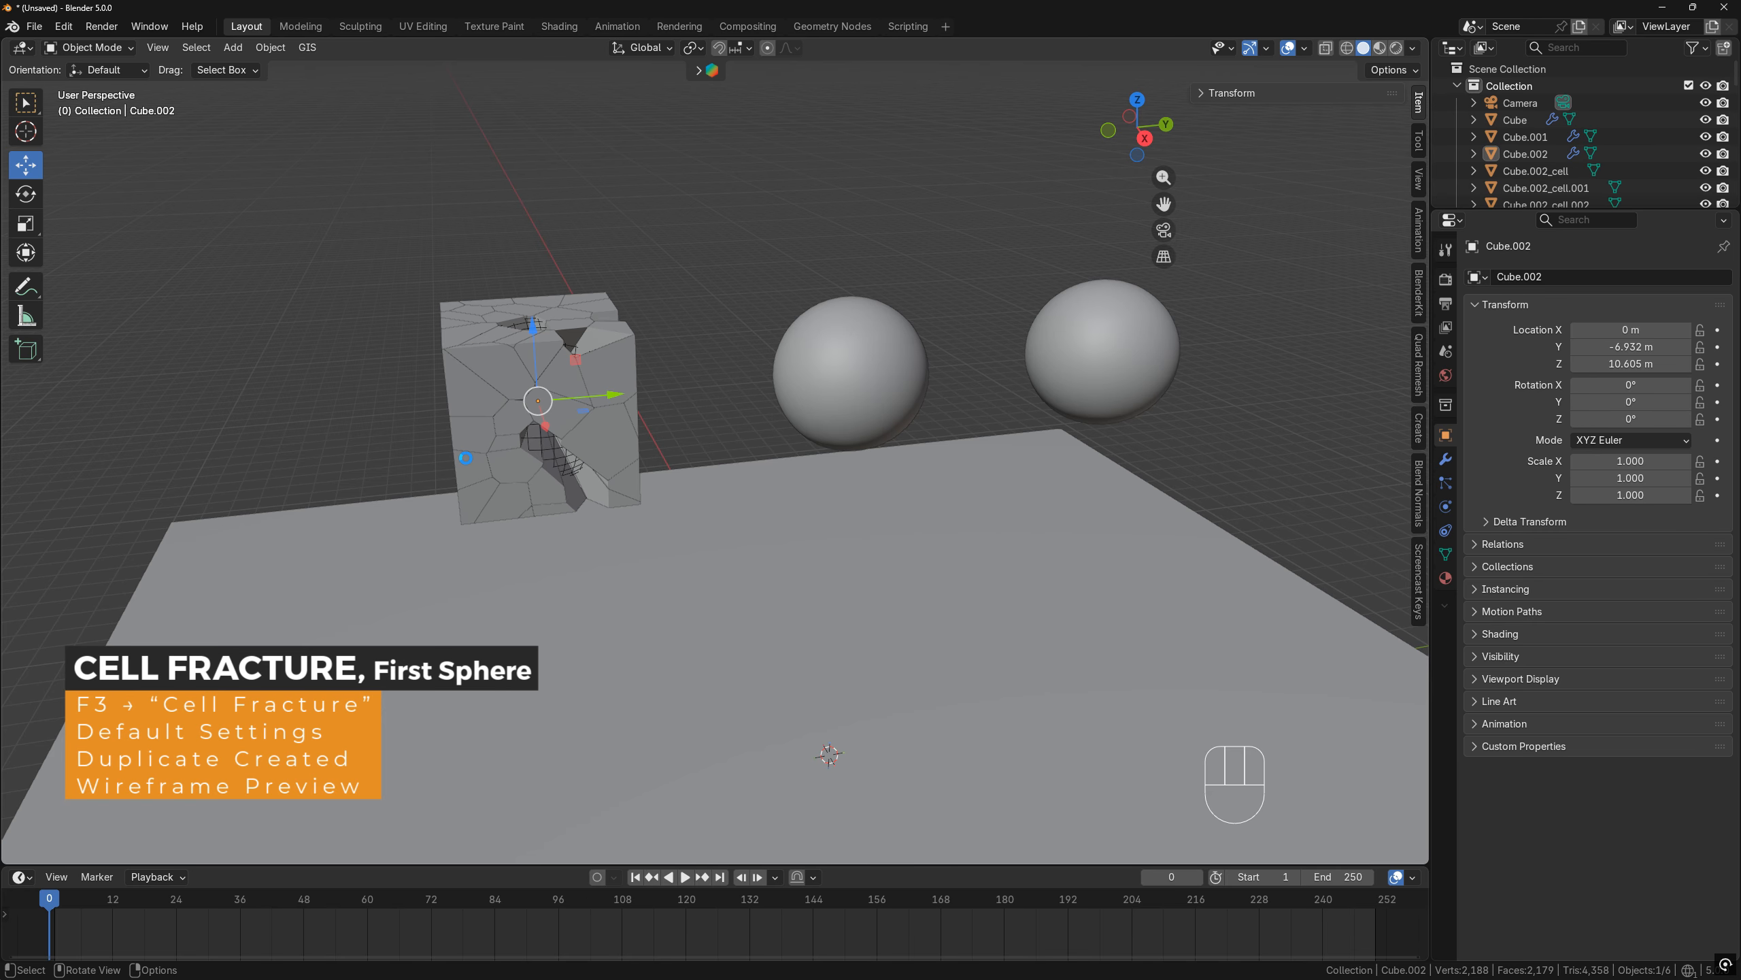
click(424, 447)
click(469, 444)
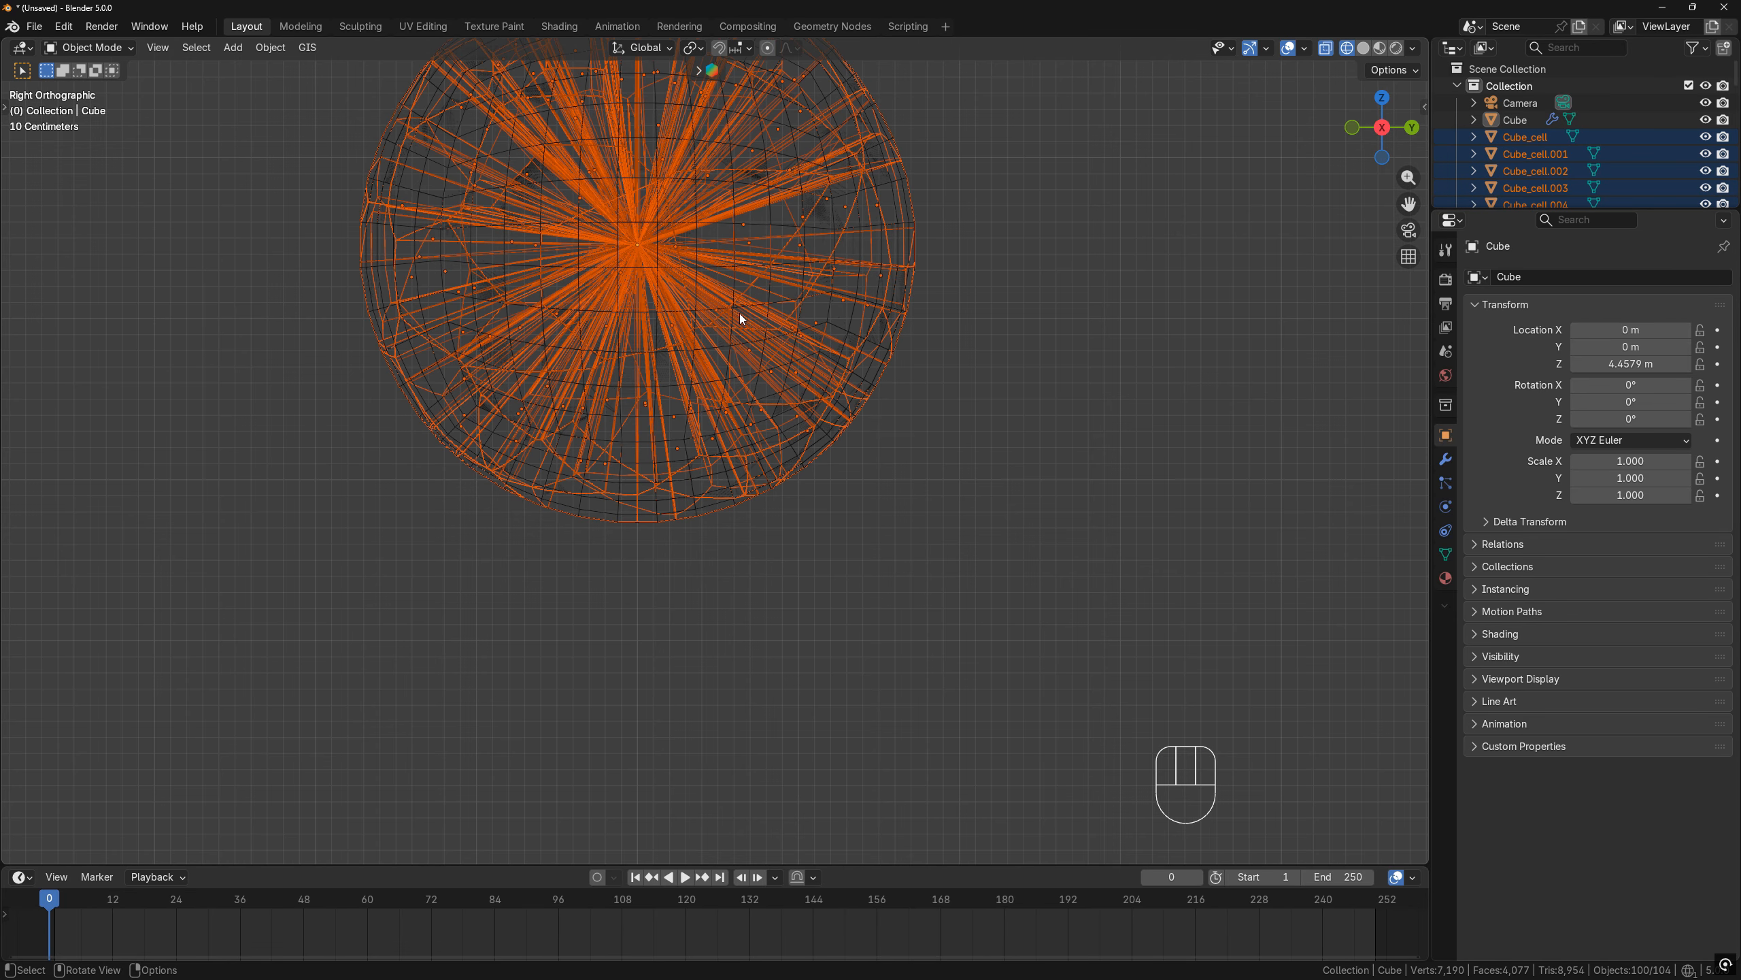
Examine the interior fracture pattern of the sphere in wireframe by selecting individual cells
shift+middle_drag(738, 317, 770, 474)
scroll(770, 474, up, 5)
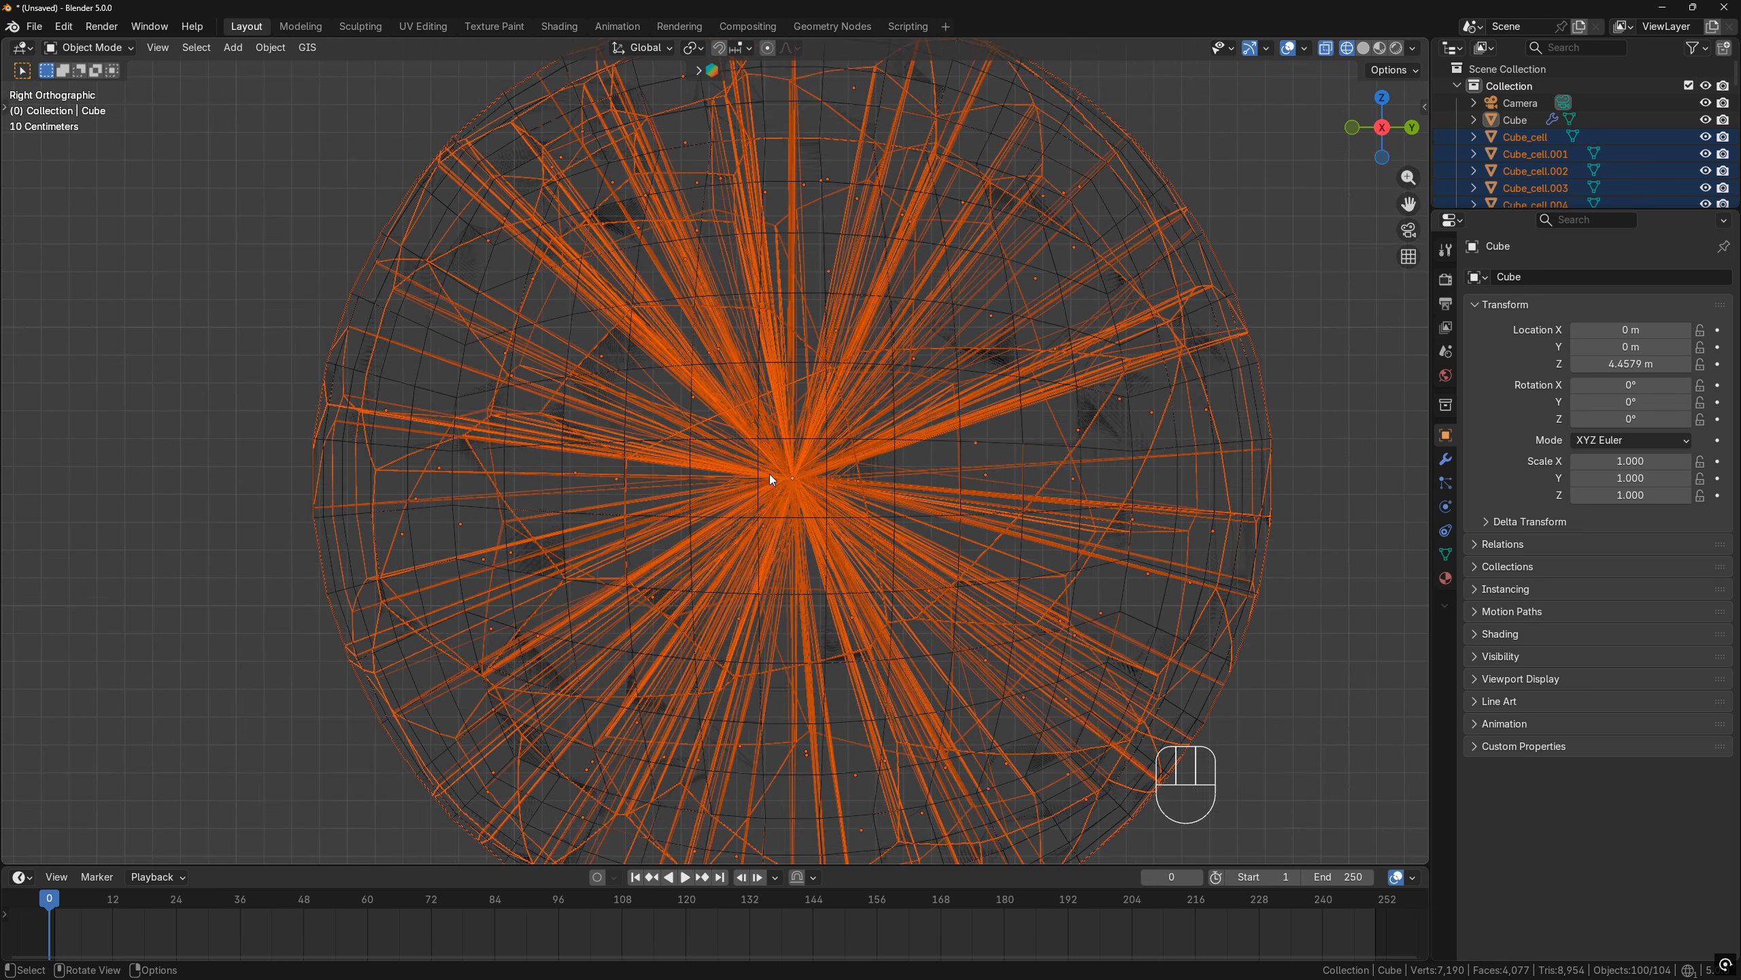
click(790, 487)
scroll(763, 419, down, 5)
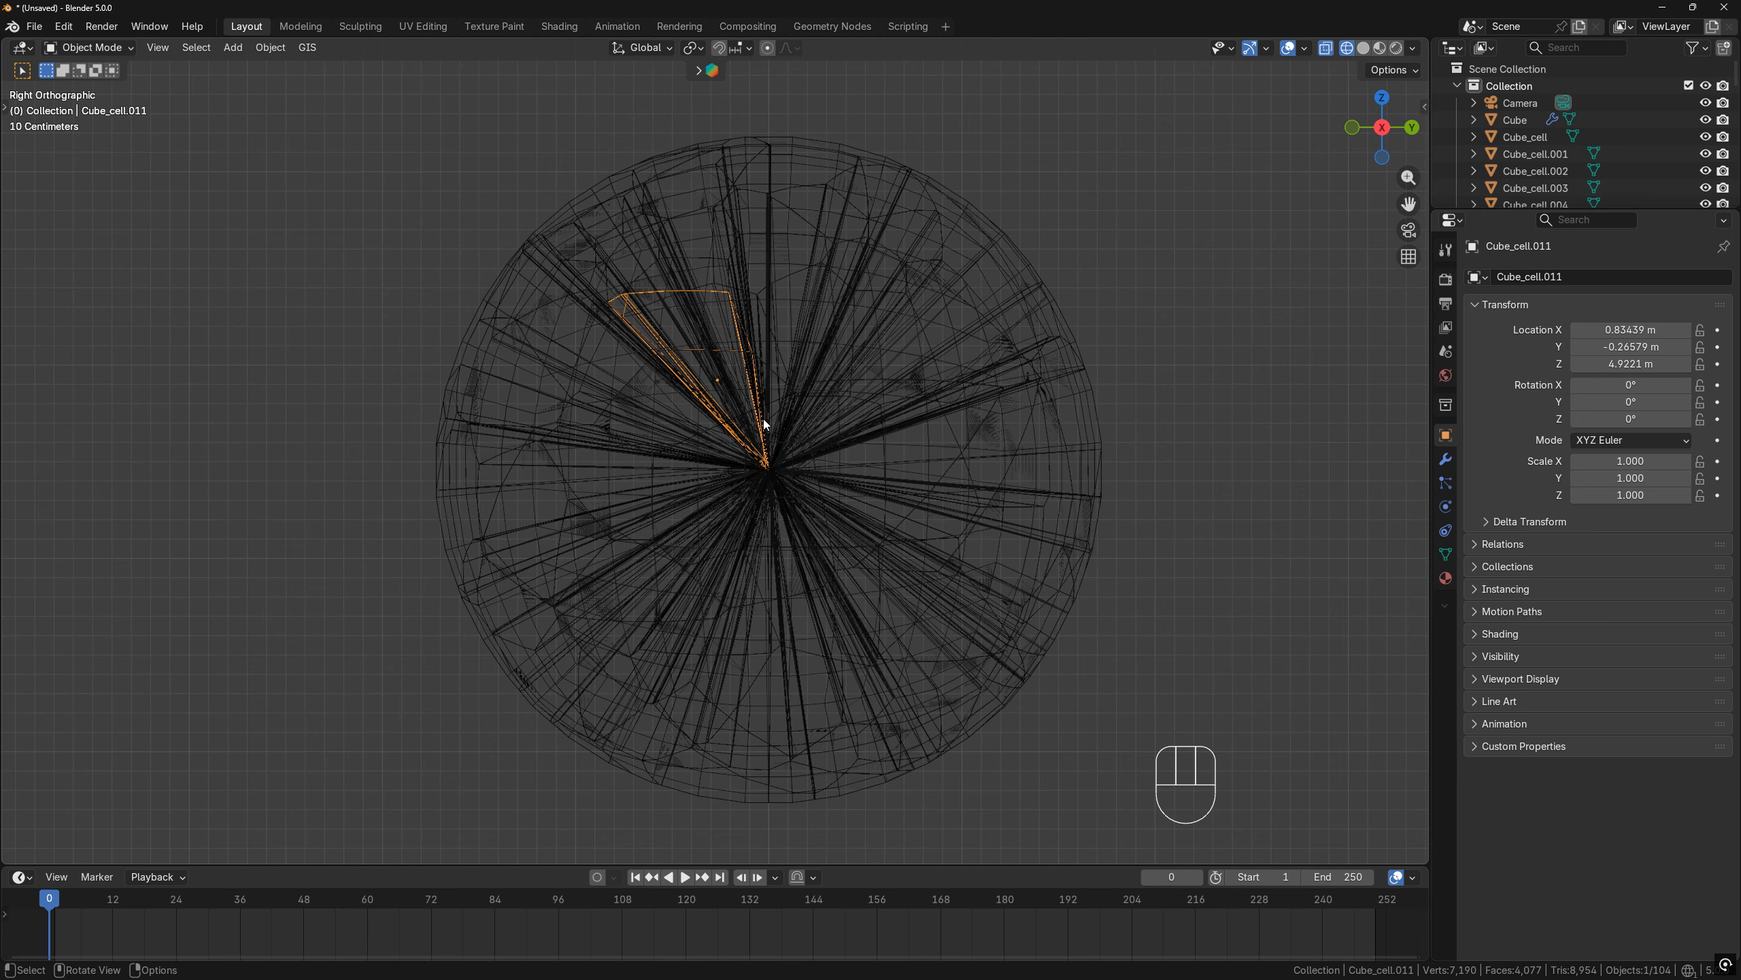
click(525, 307)
click(715, 217)
click(716, 218)
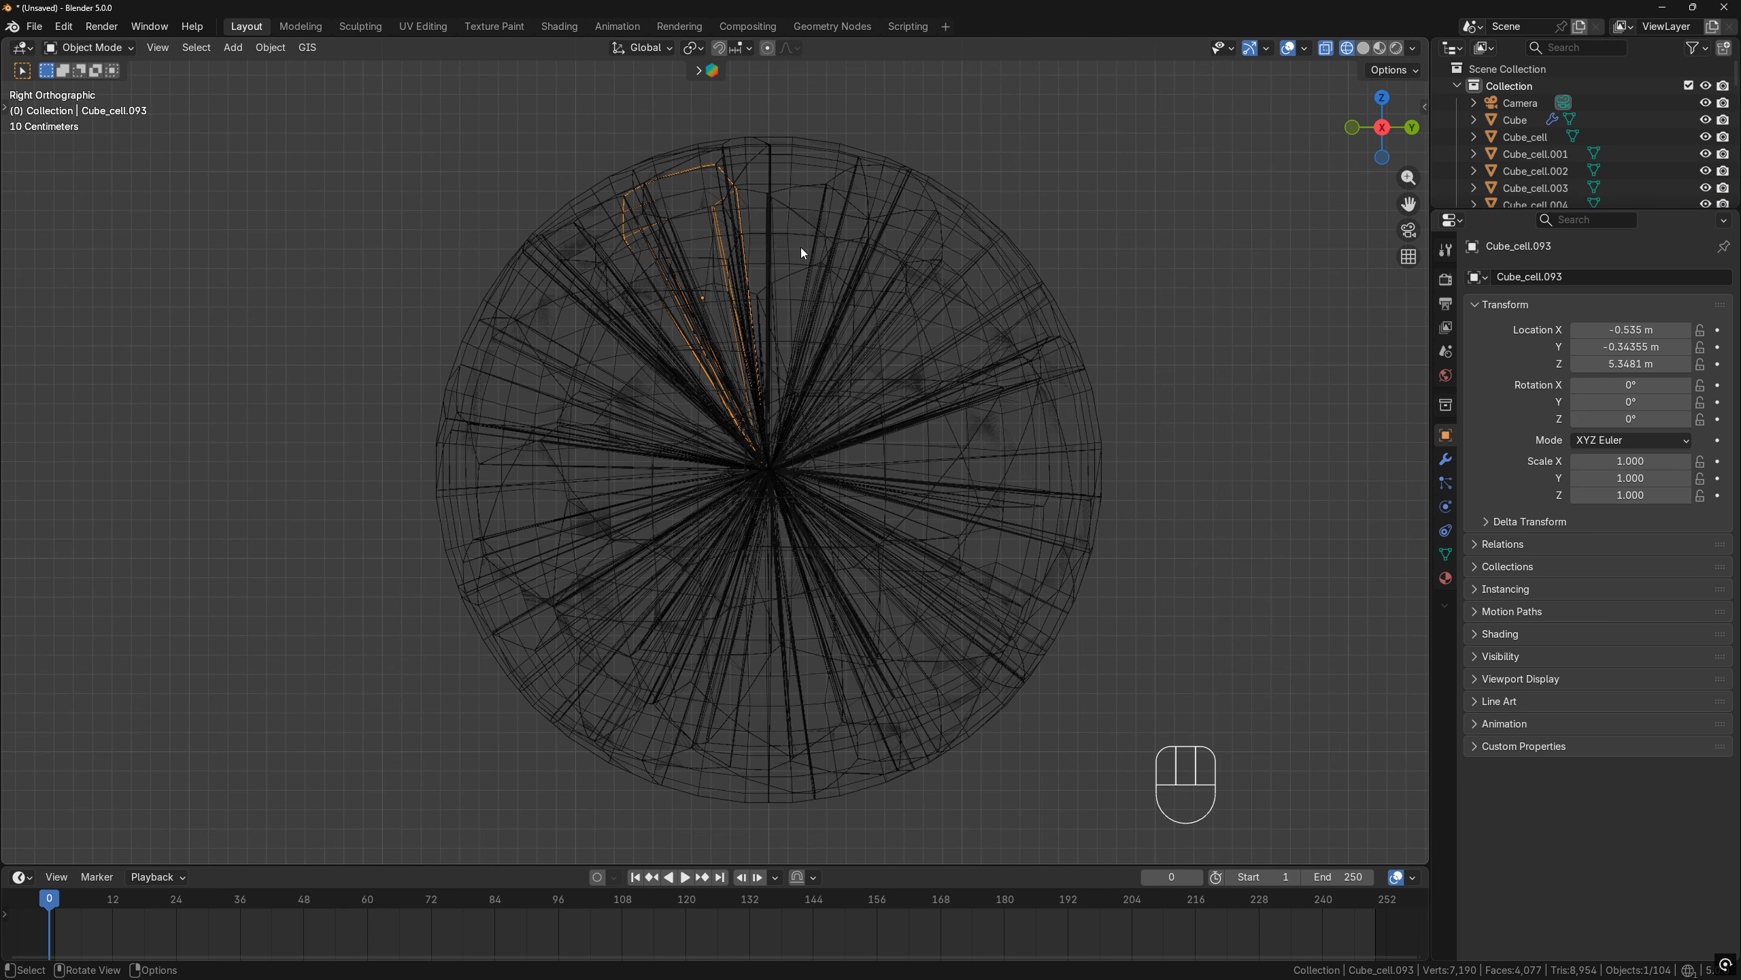
Select all cells of the fractured sphere and add an active rigid body to them through the operator search
drag(394, 250, 657, 482)
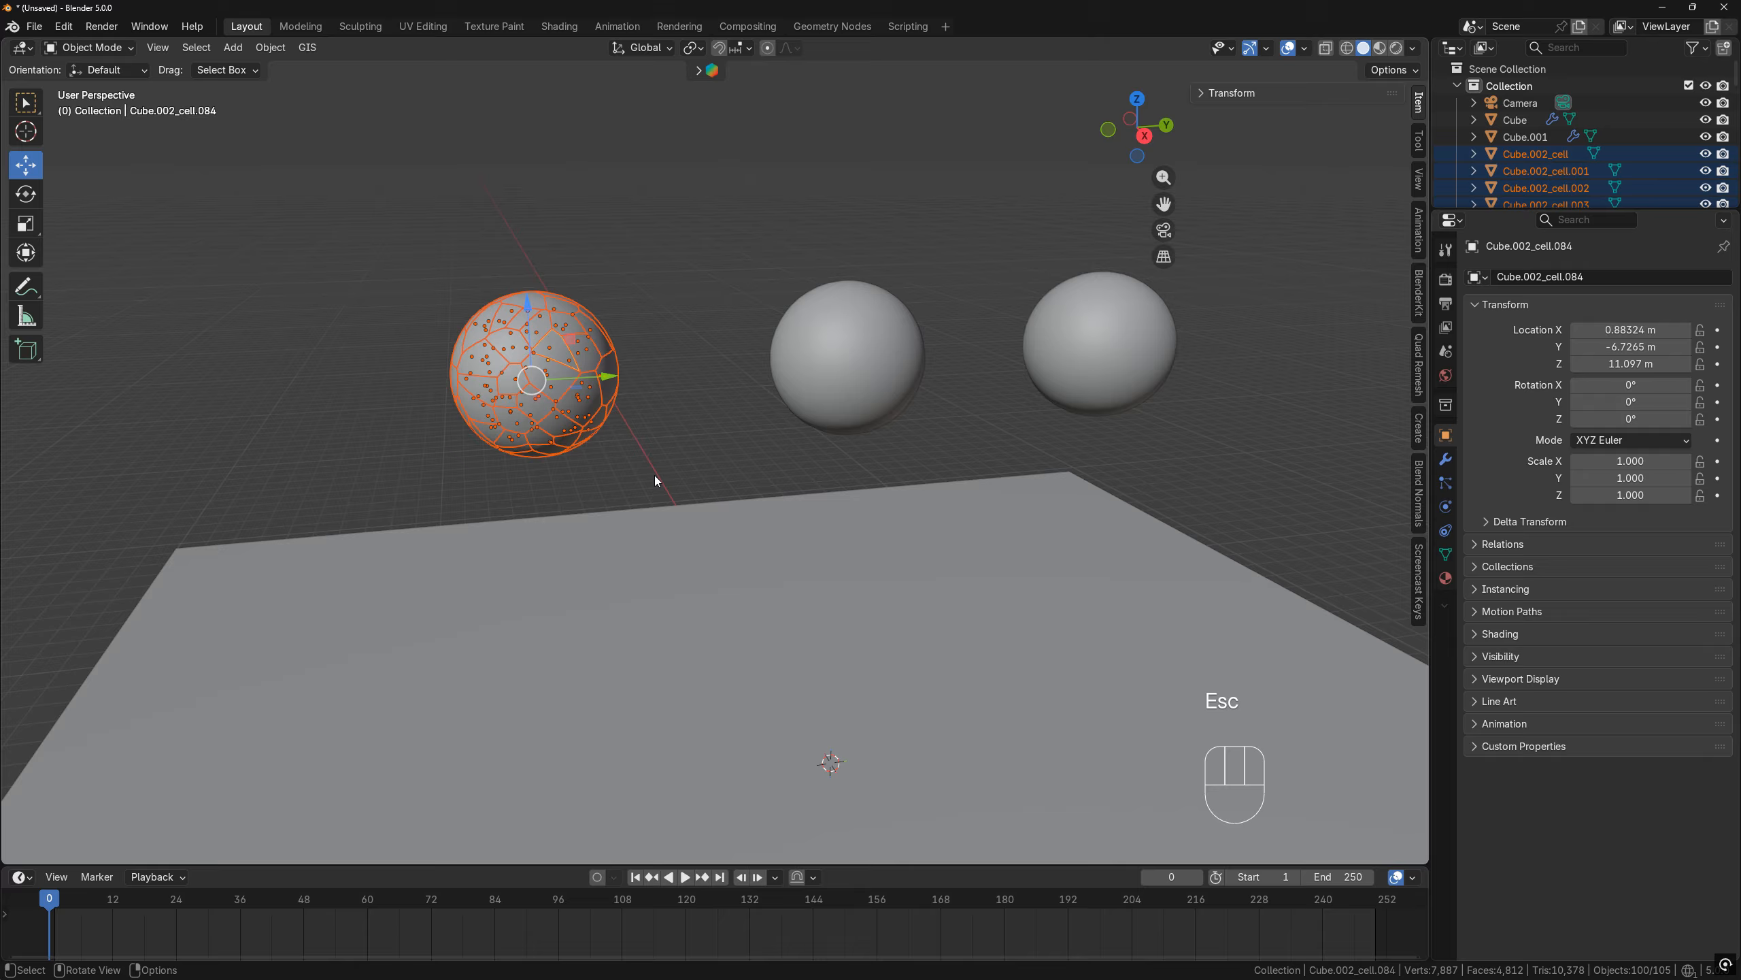
key(F3)
text(r)
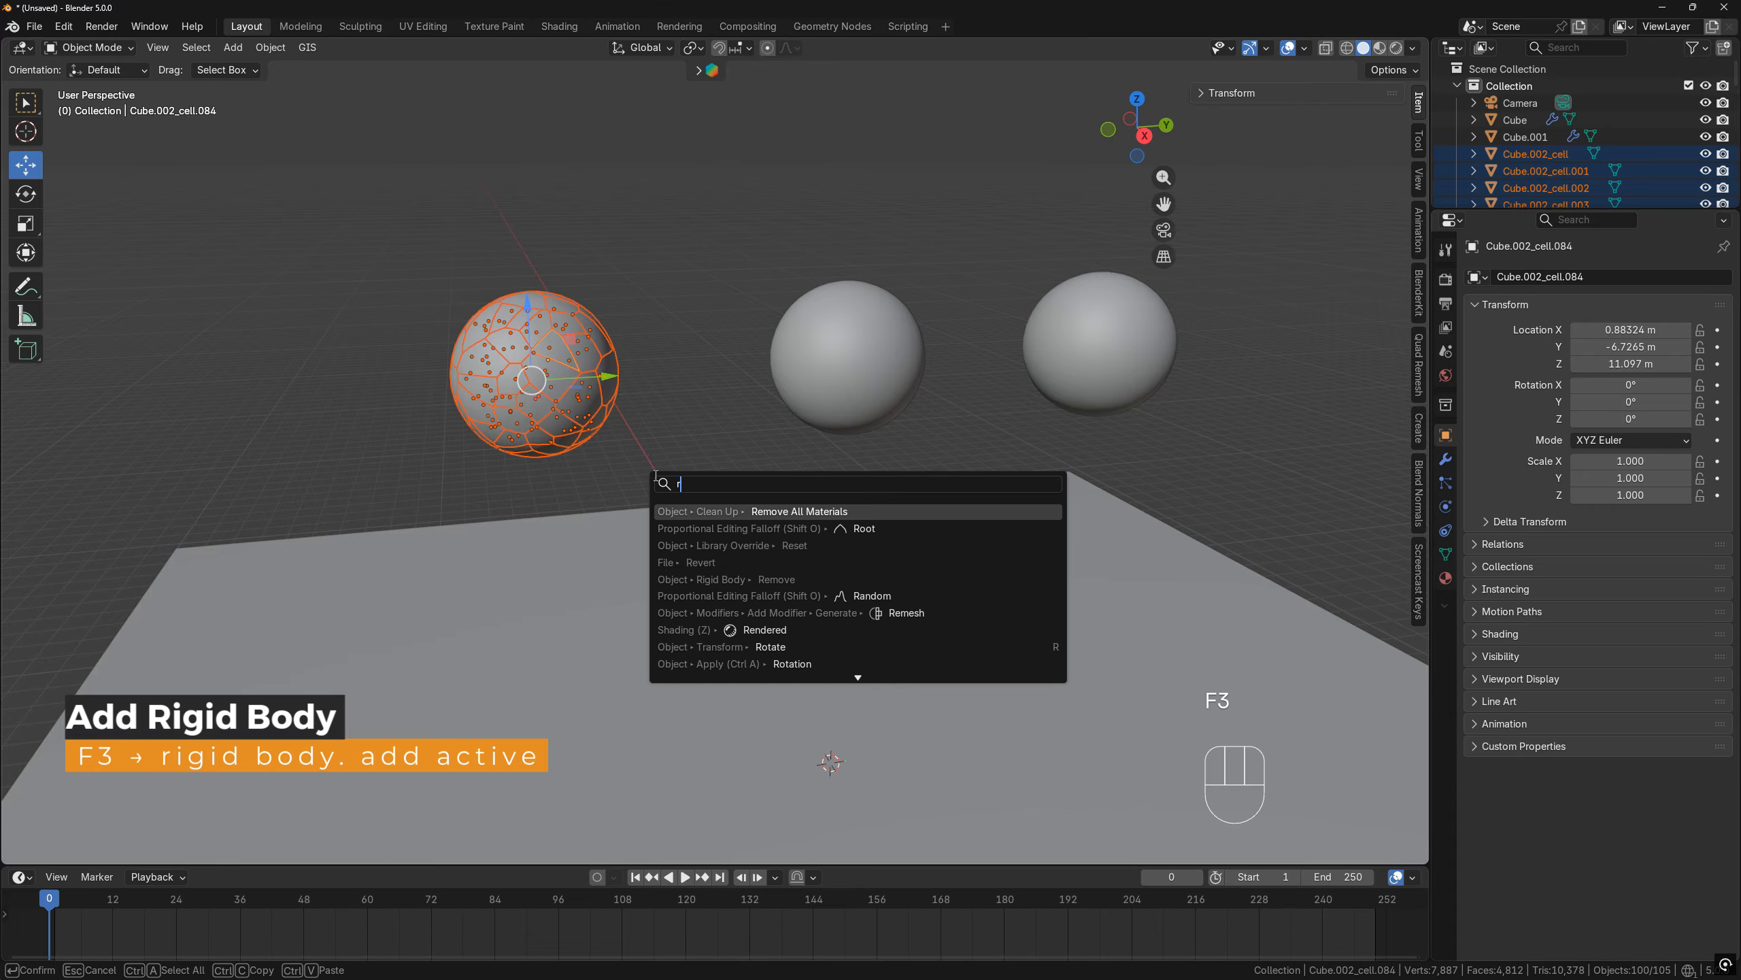
text(igid)
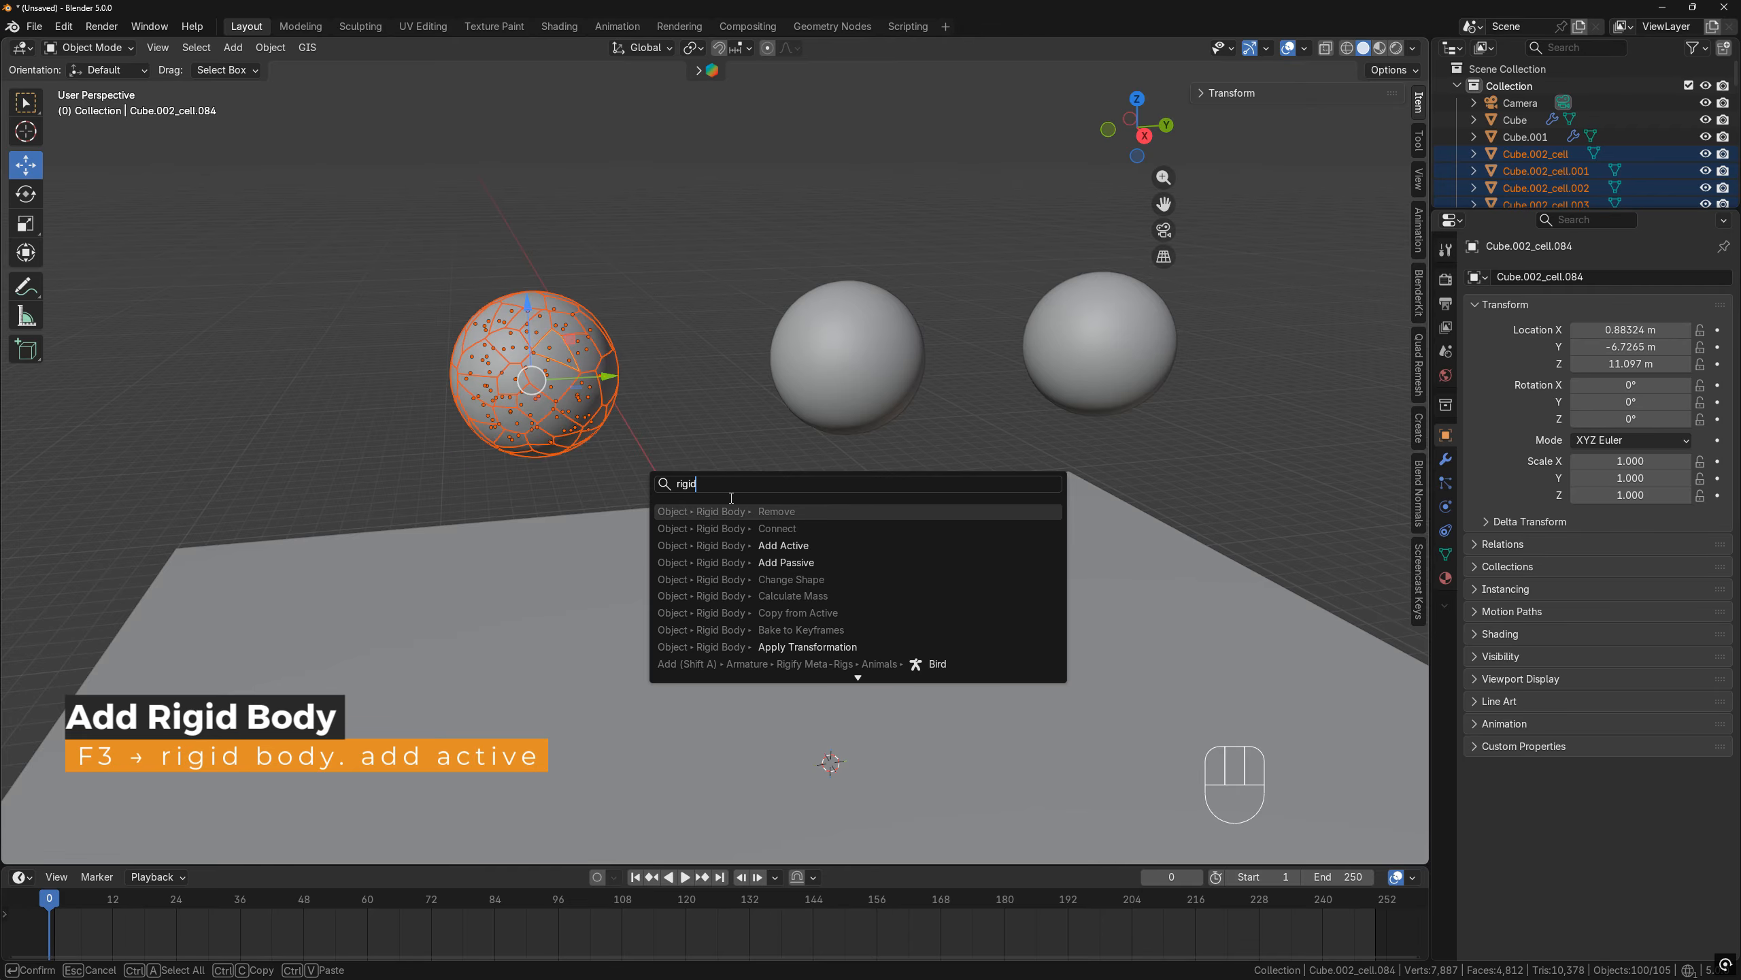
click(783, 546)
Give the floor plane a rigid body of type Passive with a Box collision shape
click(780, 588)
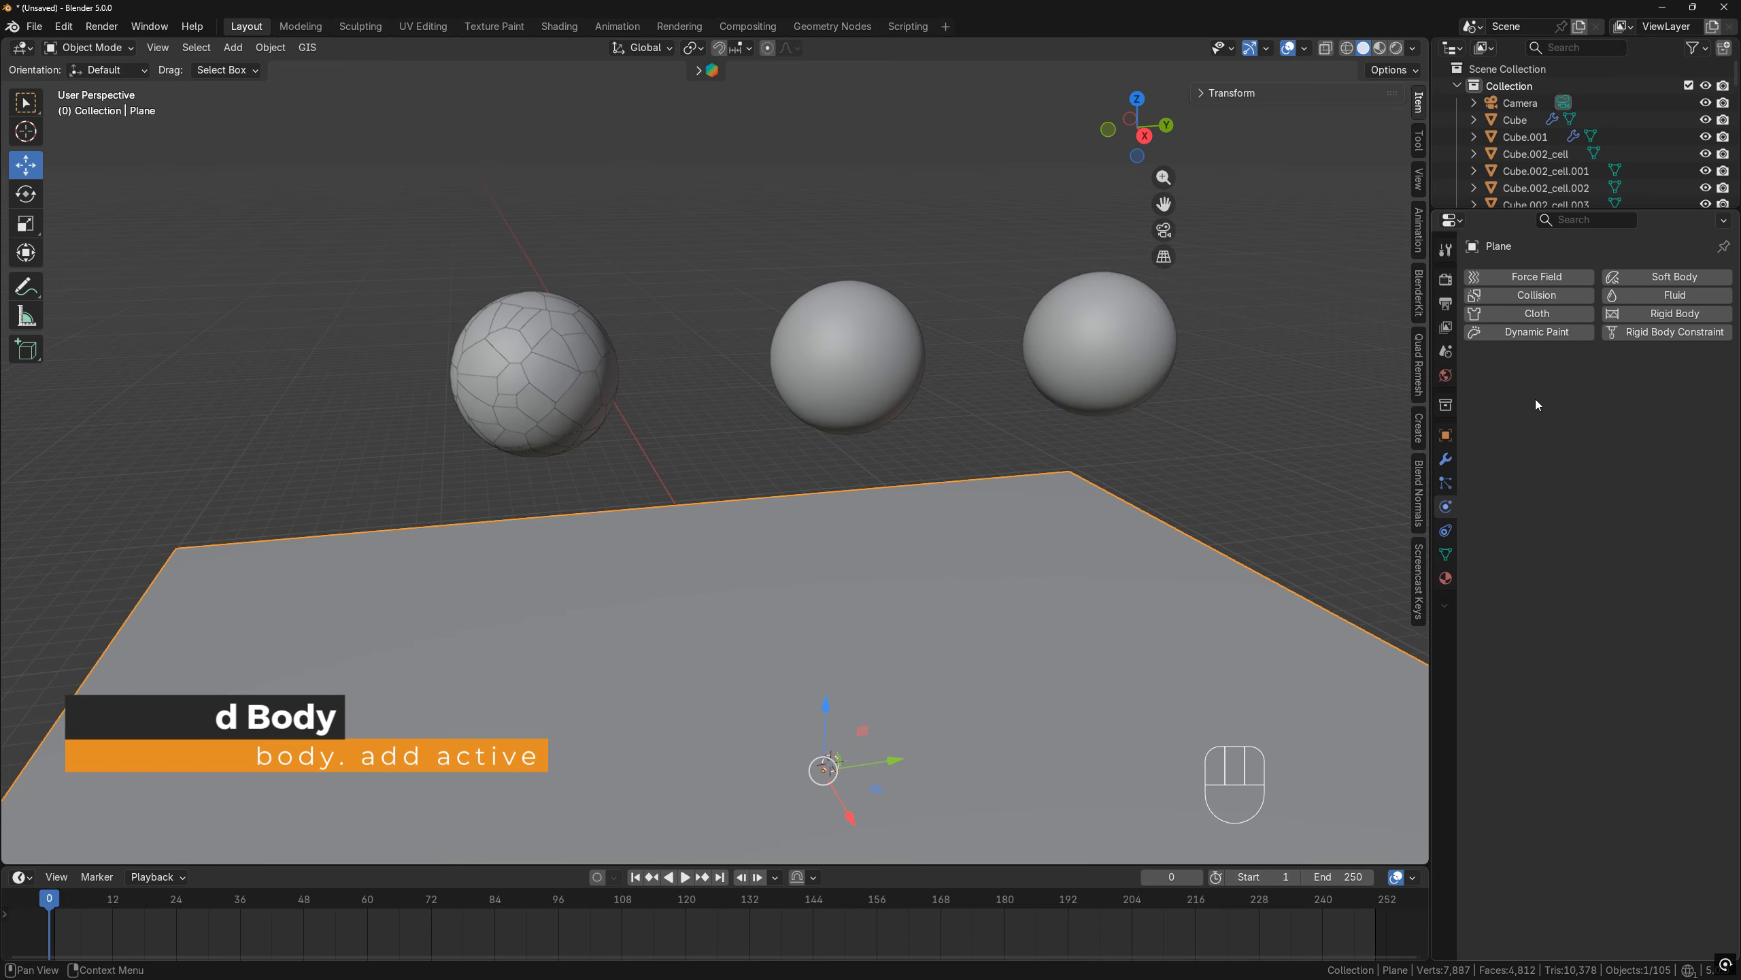
click(1645, 317)
click(1628, 386)
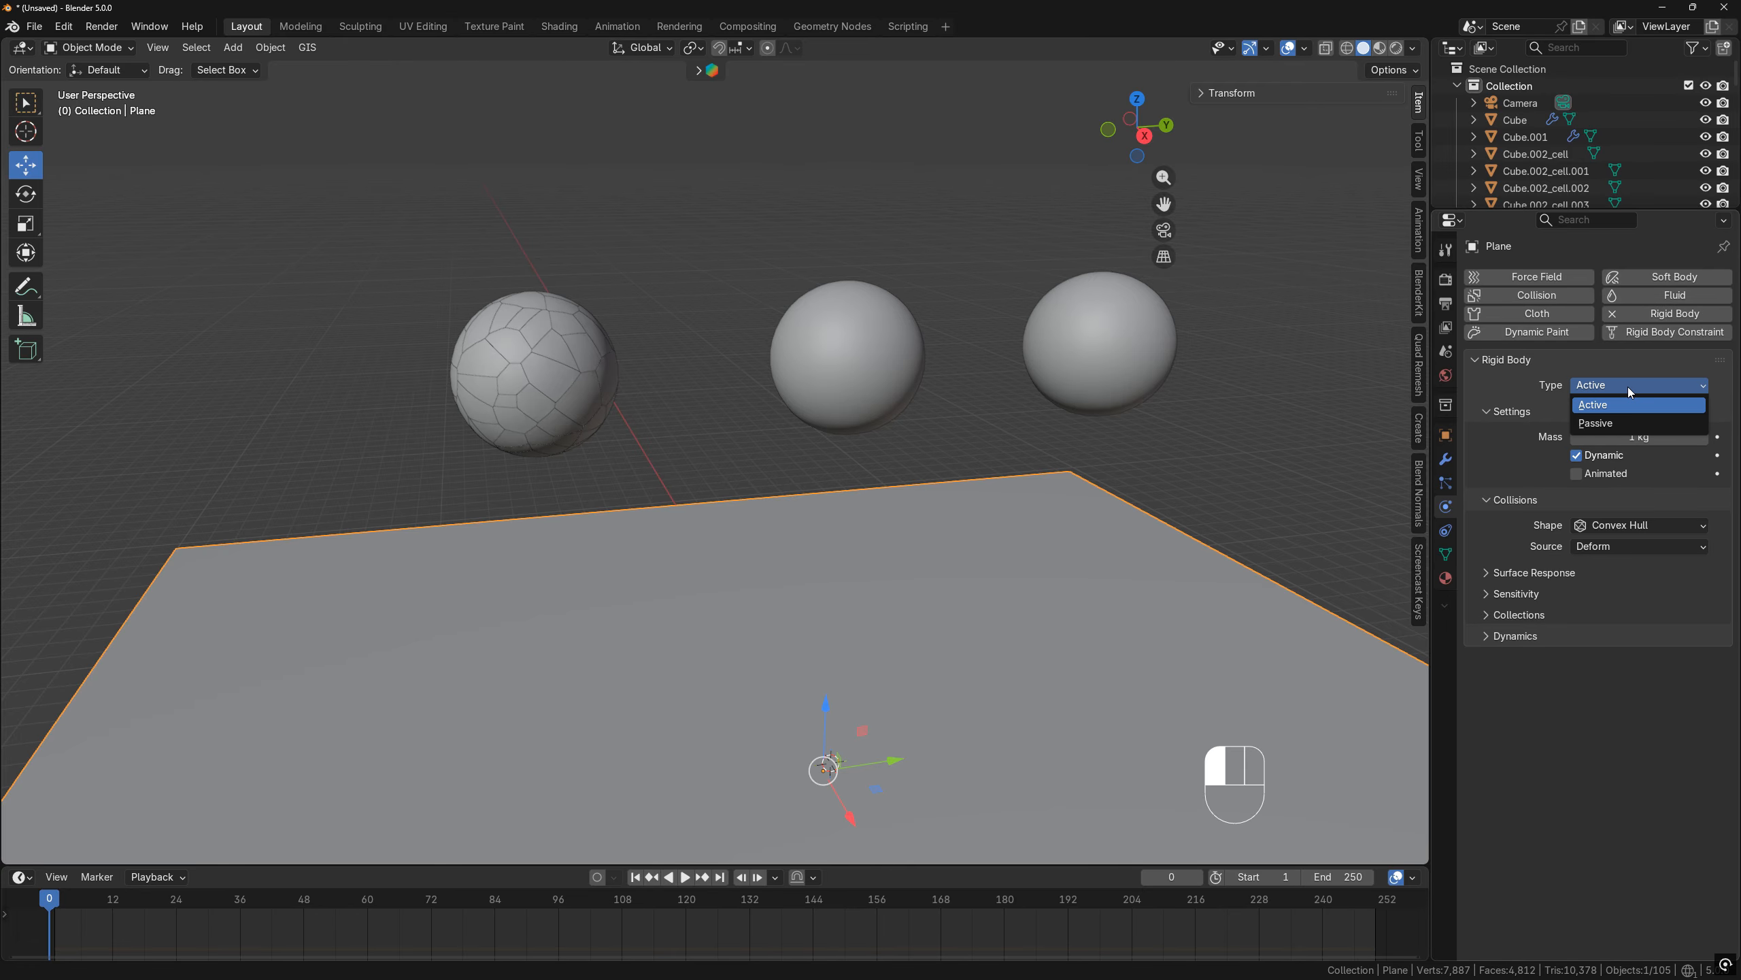
click(1609, 420)
click(1639, 488)
click(1630, 377)
Play the rigid body simulation and inspect how the fractured sphere shatters across the floor plane
scroll(759, 419, down, 2)
key(space)
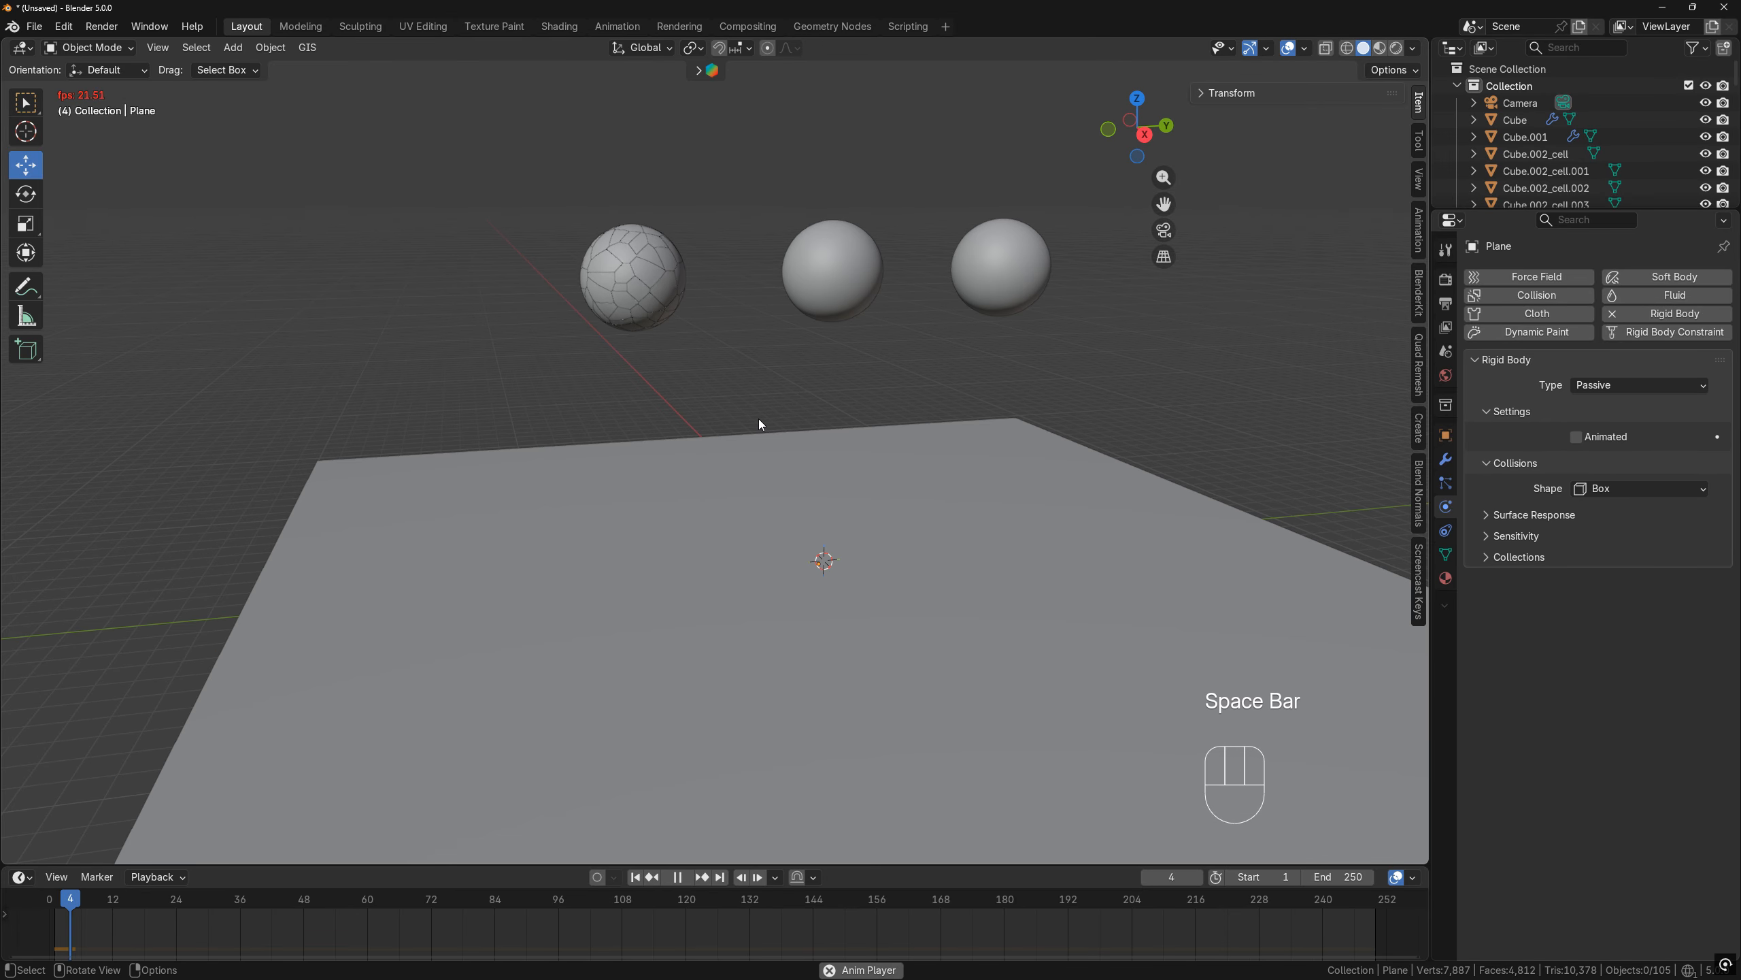
key(space)
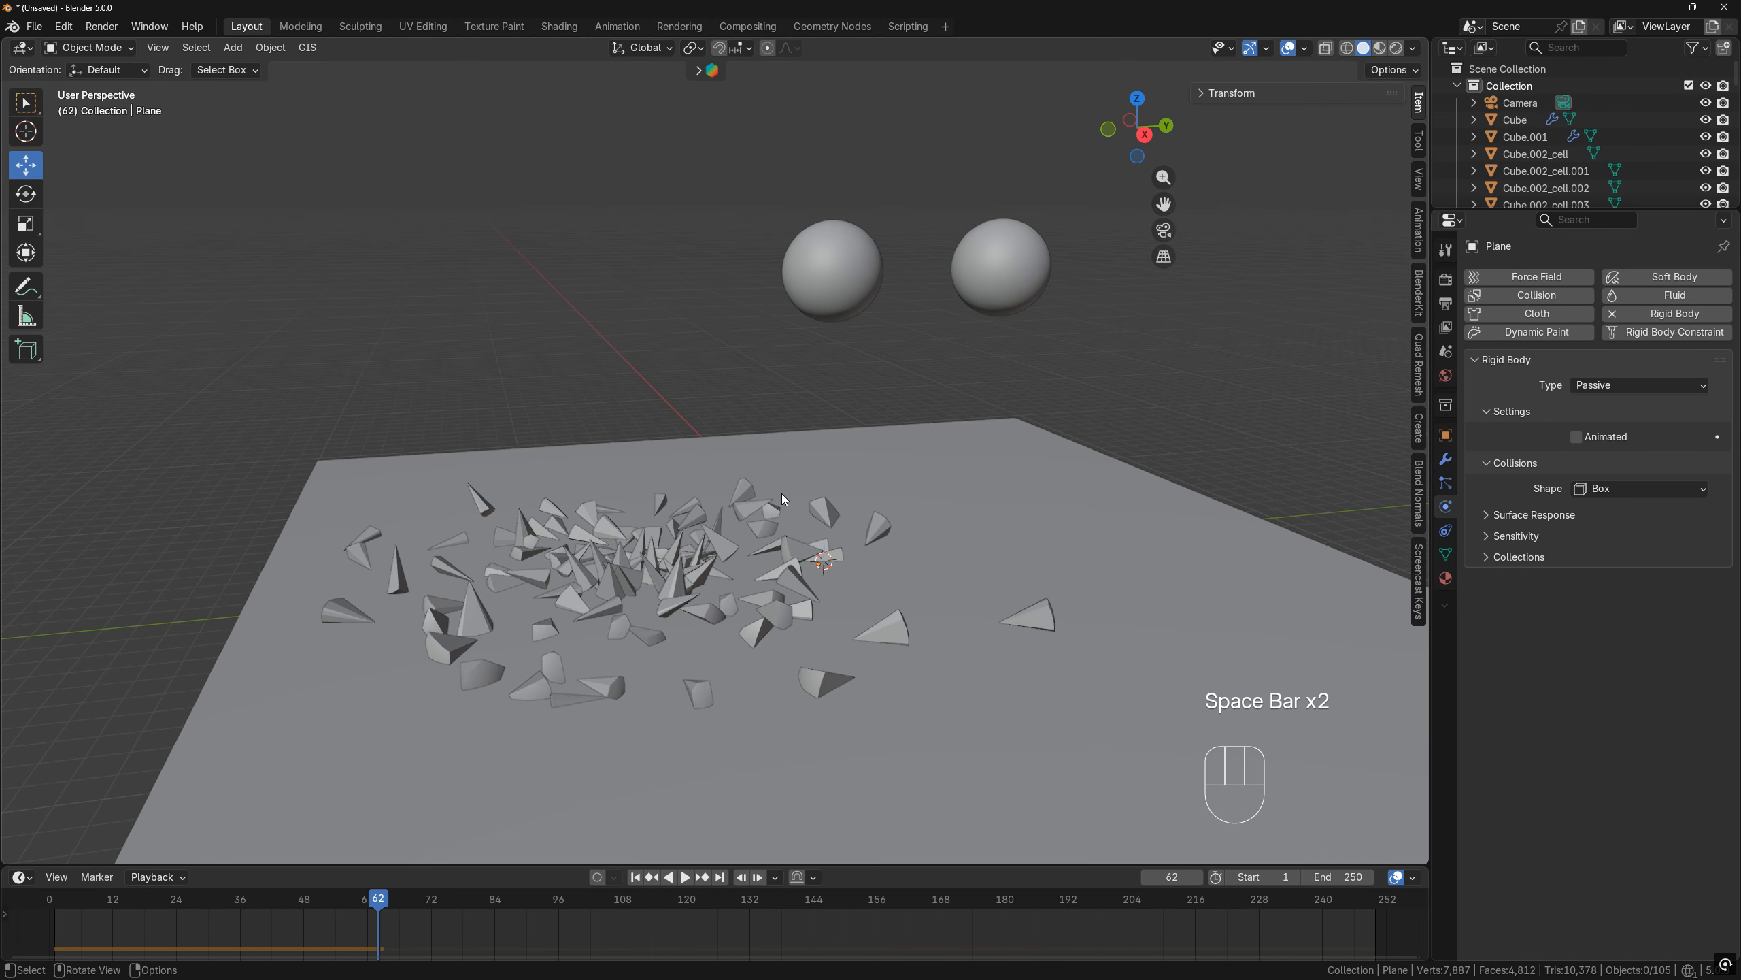
middle_drag(782, 508, 860, 502)
scroll(819, 617, up, 3)
scroll(767, 446, down, 2)
scroll(800, 452, down, 2)
key(space)
key(space)
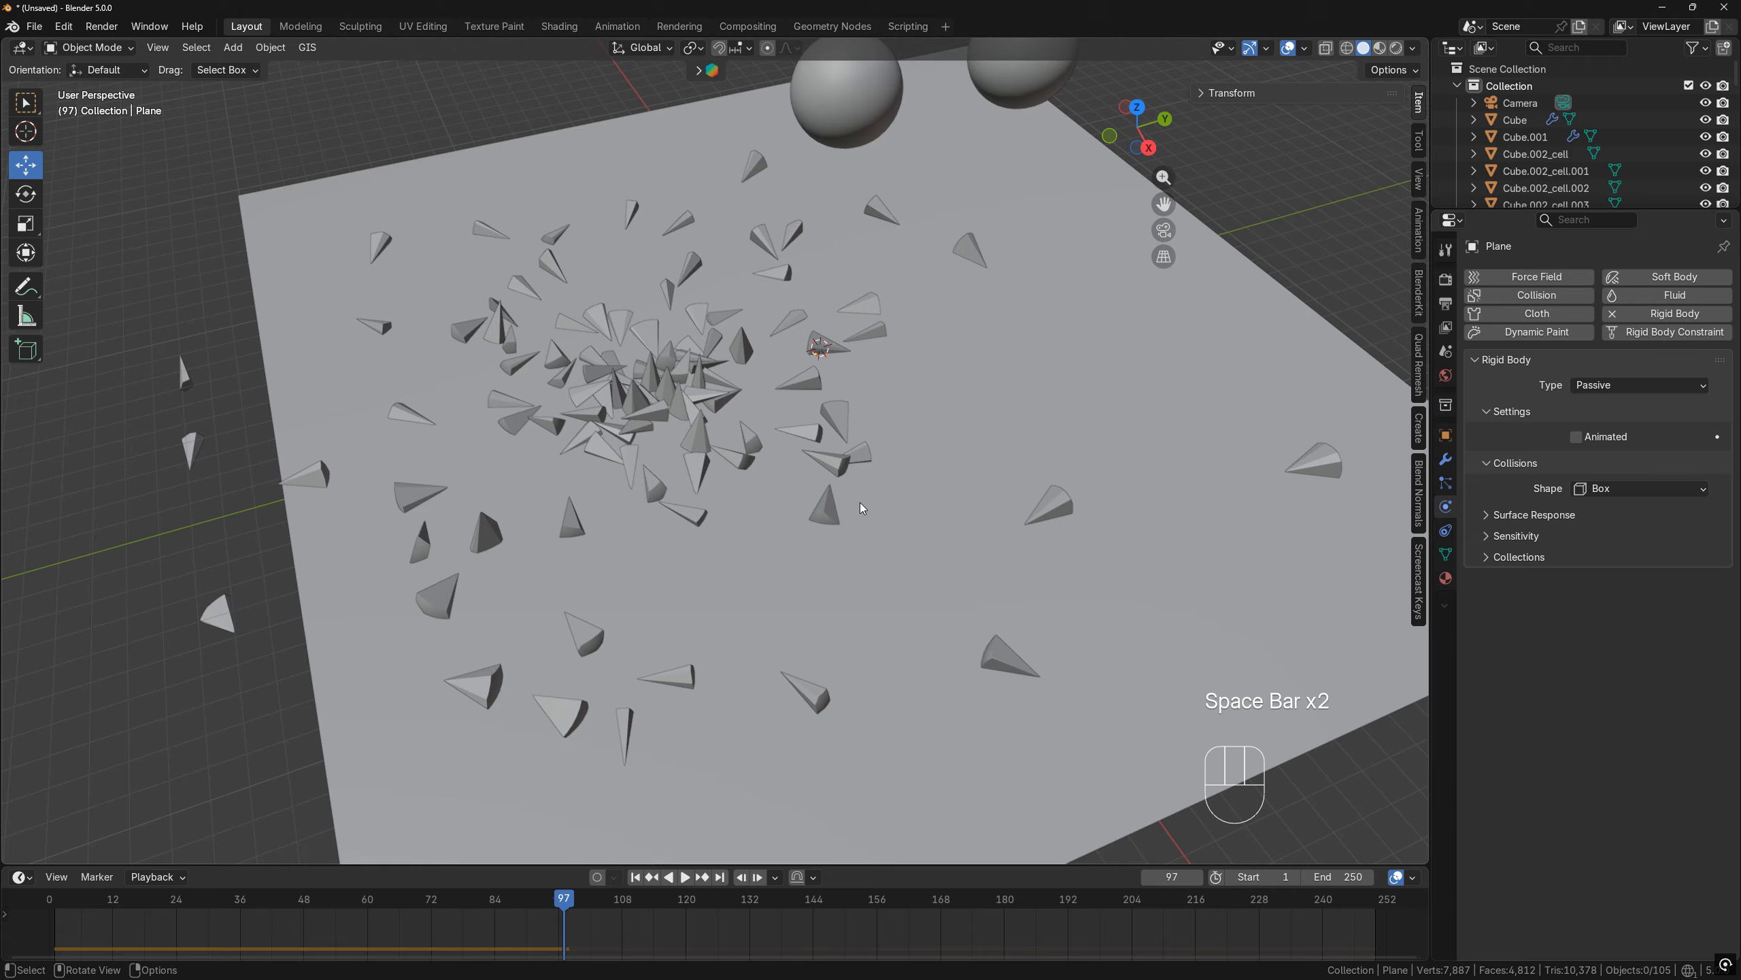
Undo the most recent actions to bring the scene back to the intact fractured sphere at frame 0
key(ctrl+z)
key(ctrl+z)
key(ctrl+z)
key(ctrl+z)
key(ctrl+z)
key(ctrl+z)
key(ctrl+z)
key(ctrl+z)
key(ctrl+z)
scroll(927, 404, down, 2)
Fracture the middle sphere with Cell Fracture, setting the point scale to 0.10, 0.30 and 0.40
click(917, 352)
click(797, 416)
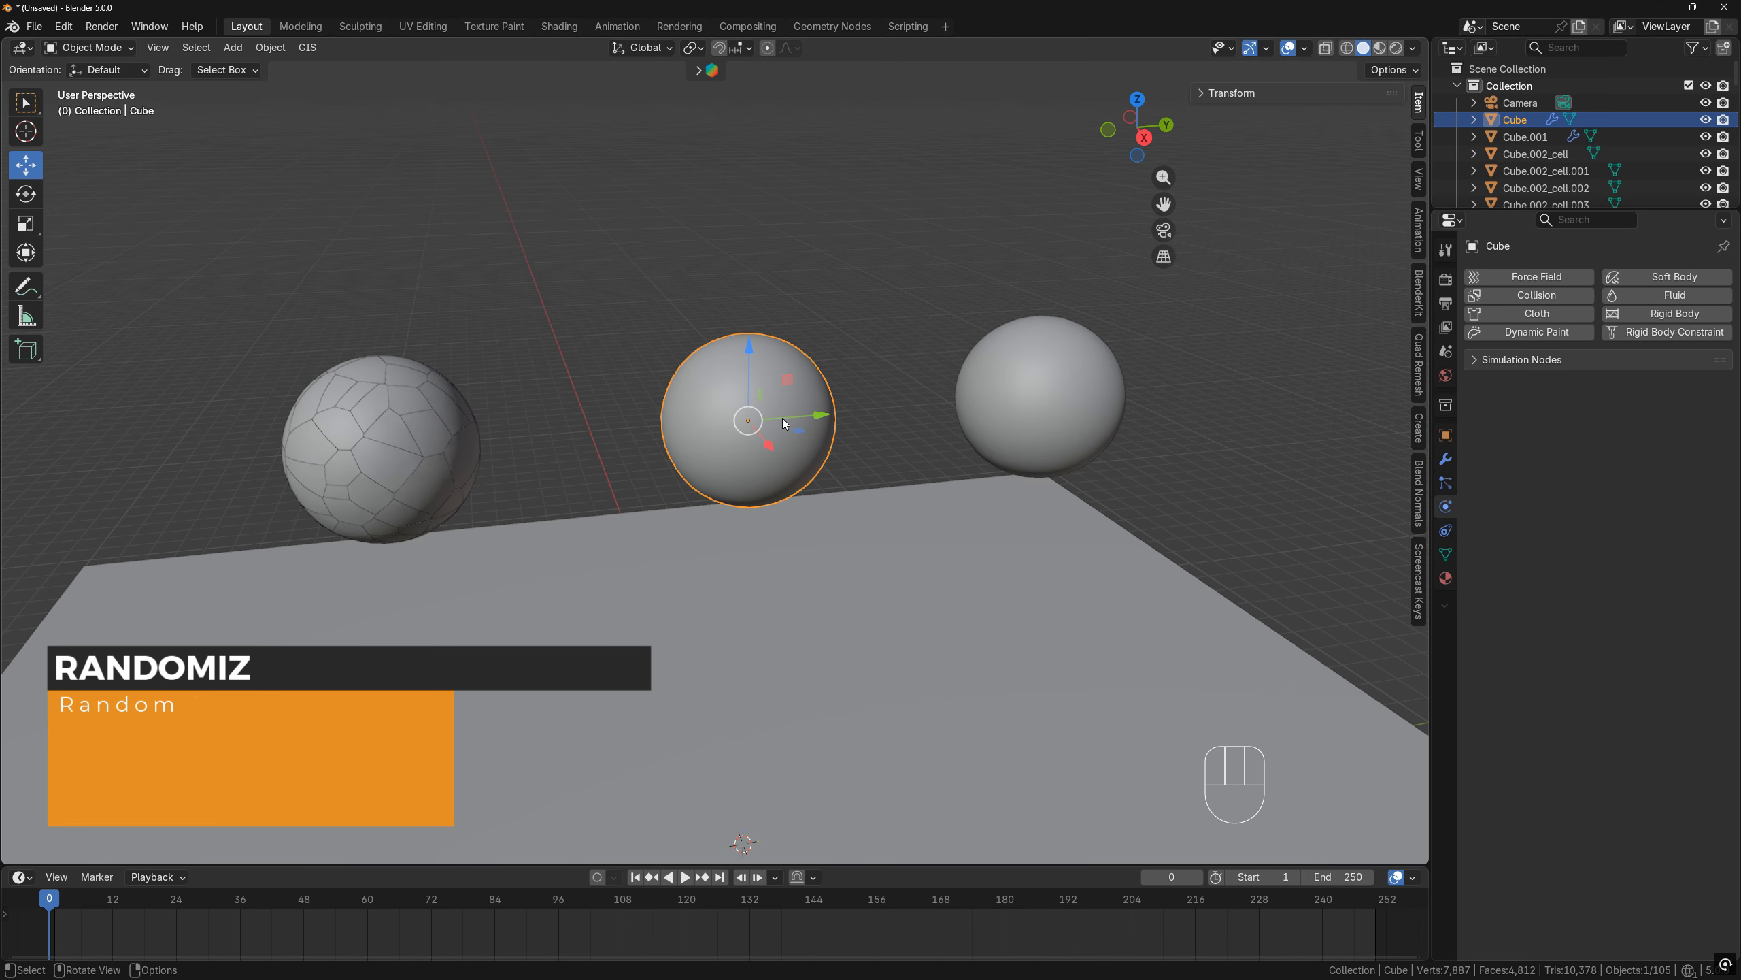
middle_drag(796, 417, 803, 402)
key(F3)
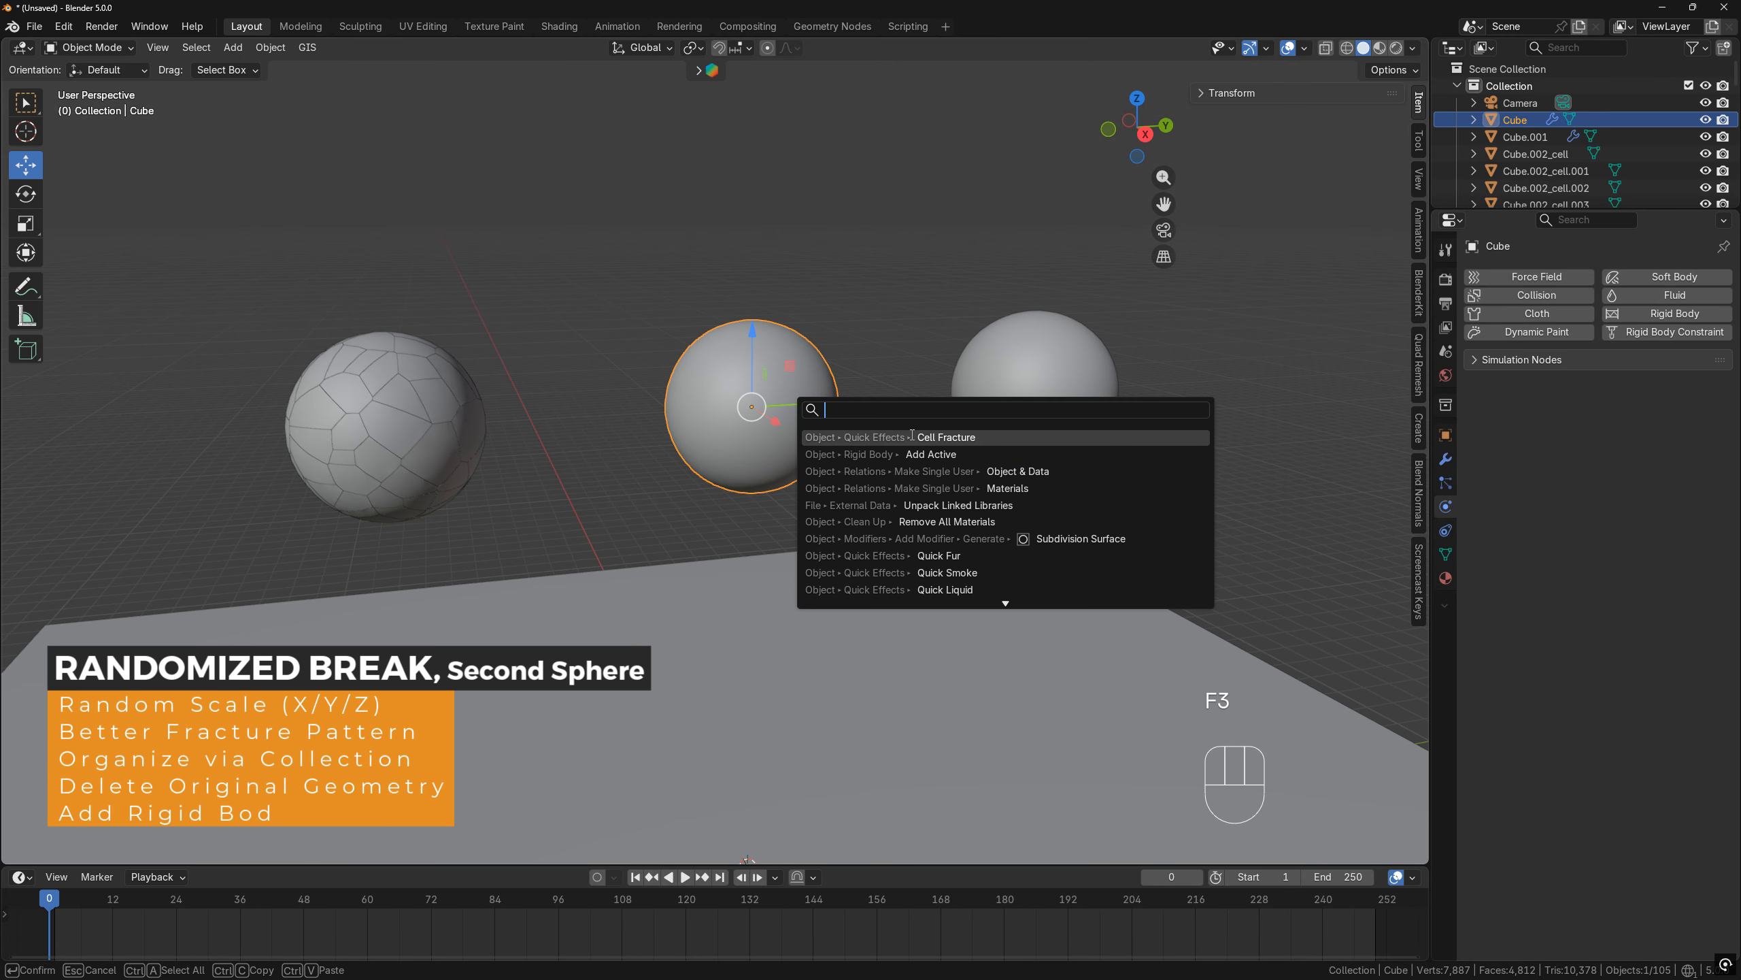
click(912, 431)
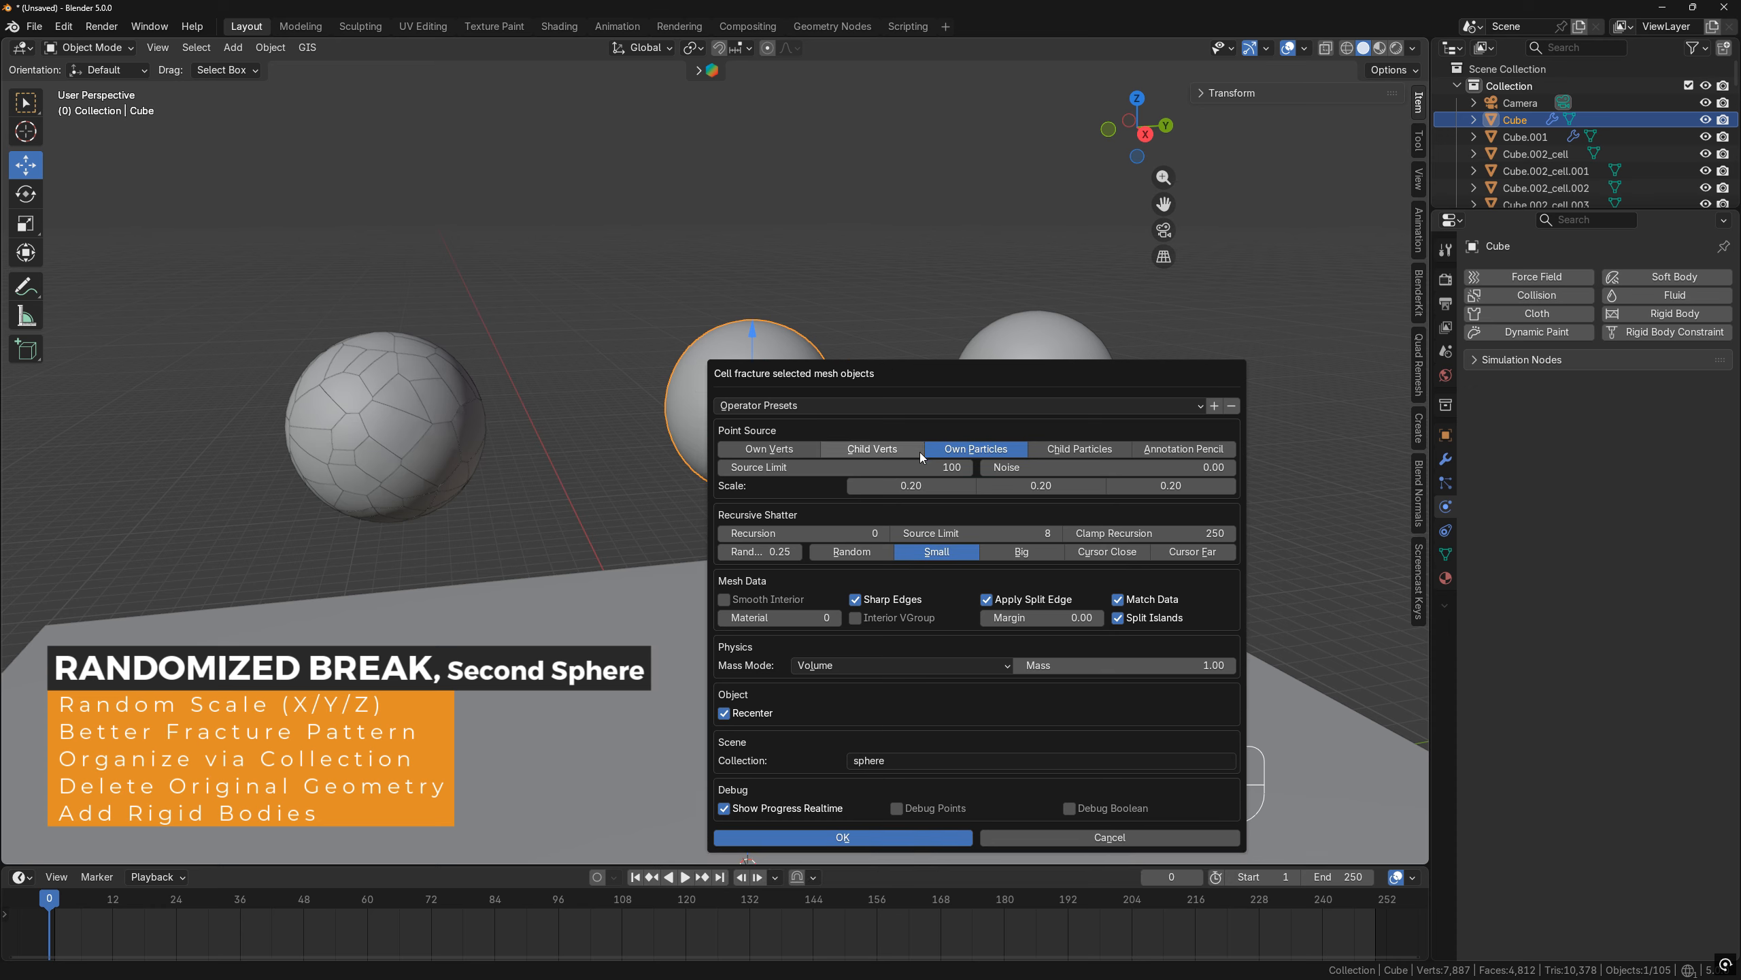
click(924, 487)
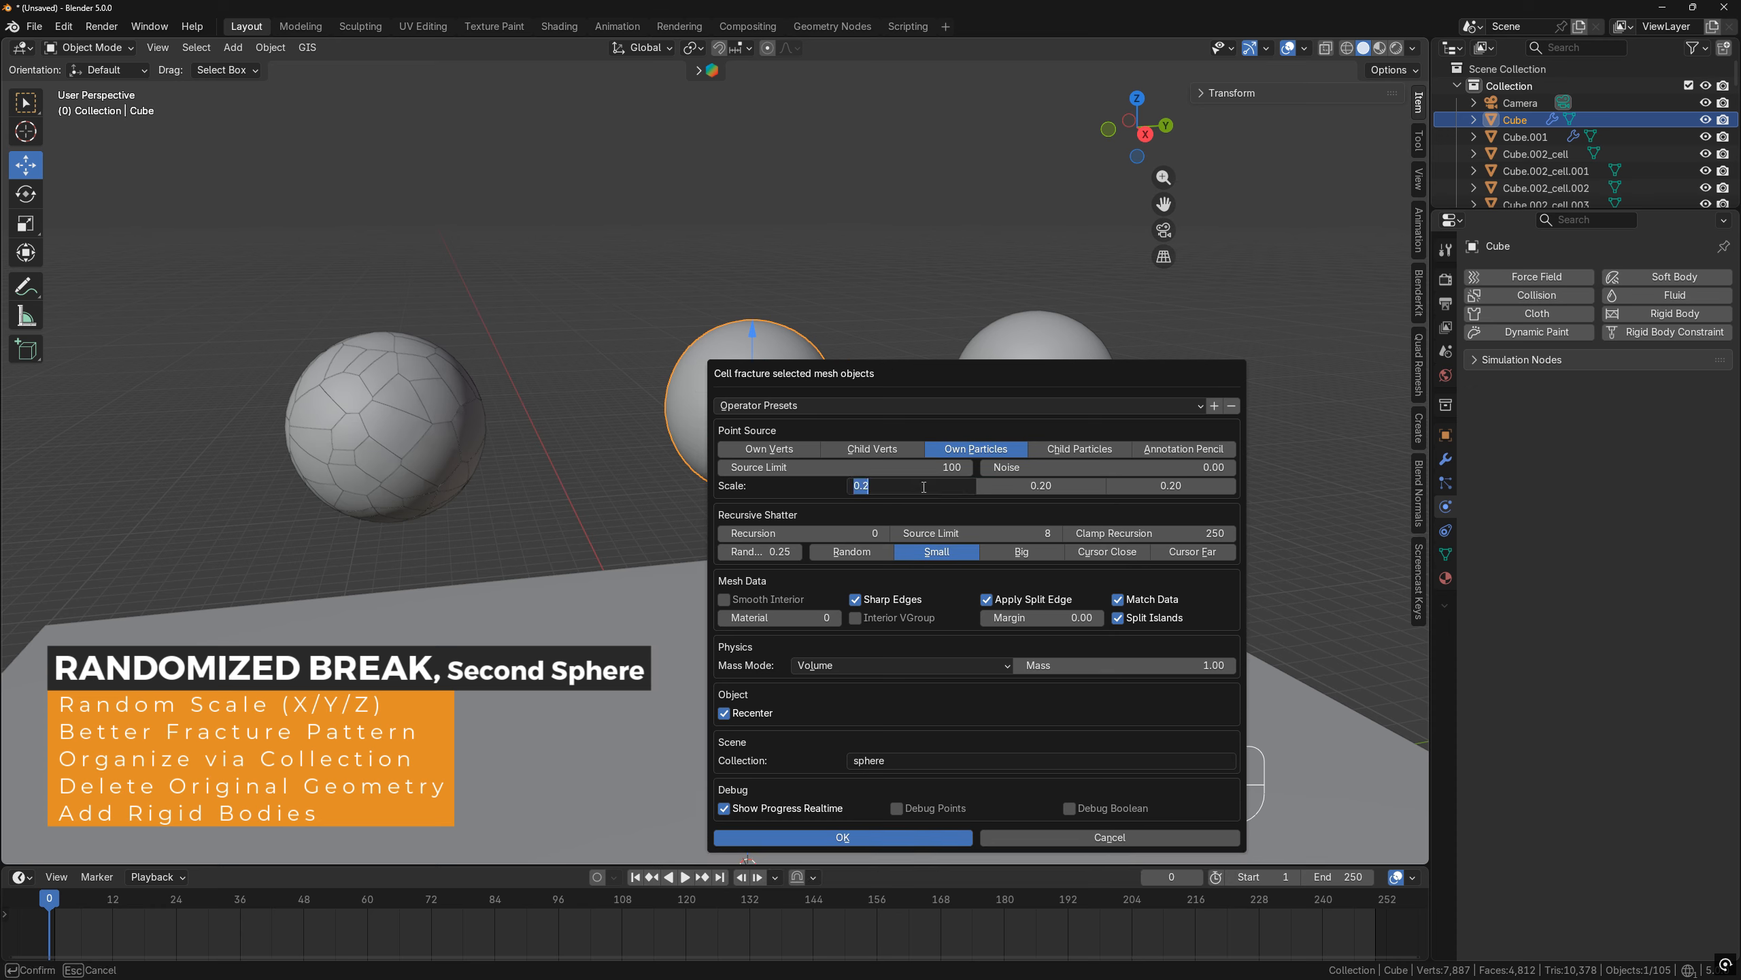
text(0.10)
click(1040, 486)
text(0.)
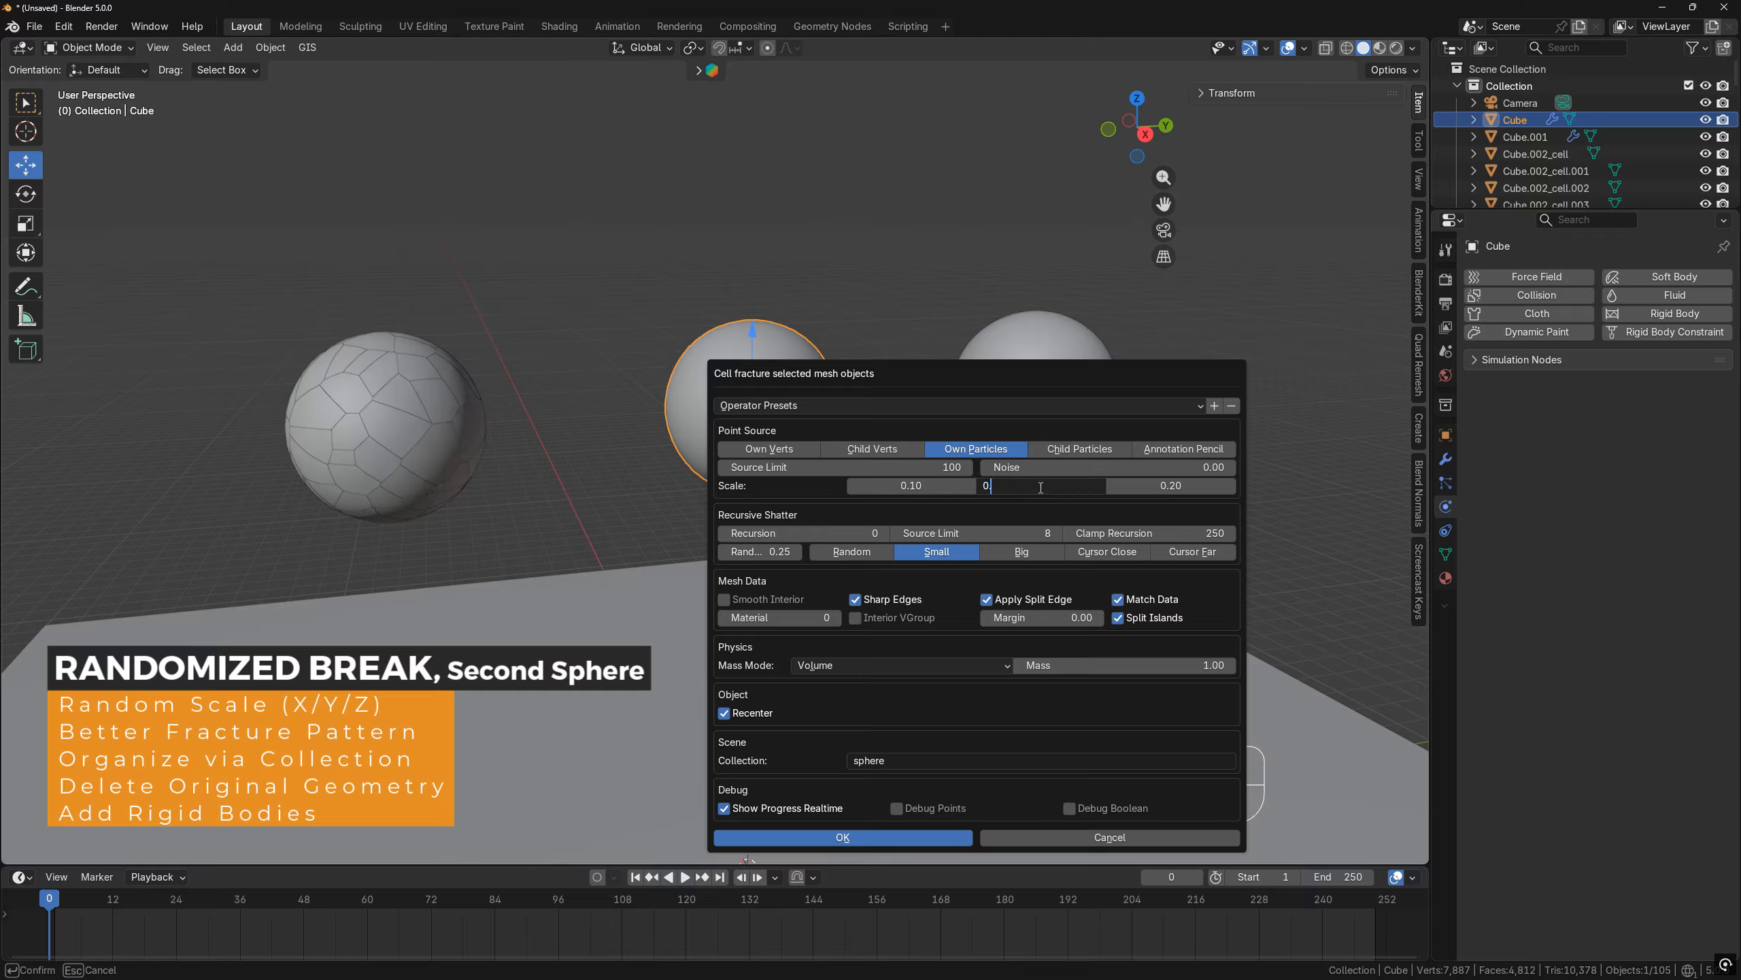
text(3)
click(1124, 486)
text(0.)
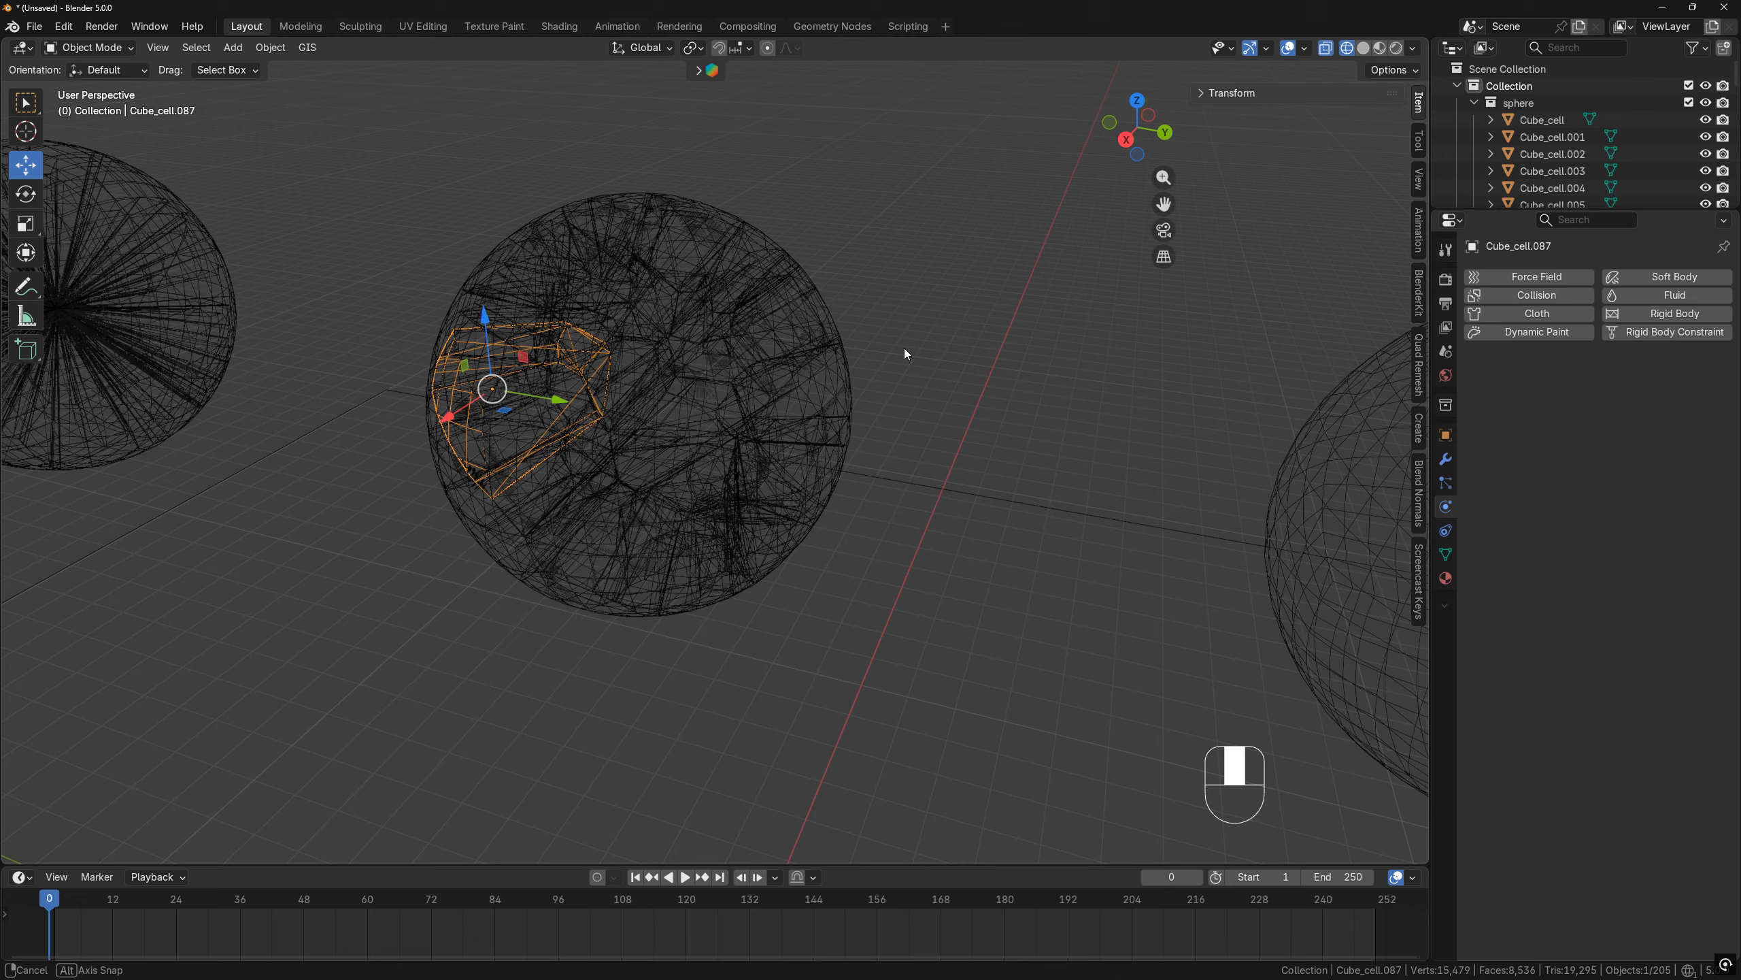
Delete the original middle sphere, keeping only its fractured cells
mouse_move(904, 348)
shift+middle_down()
mouse_move(944, 335)
mouse_move(880, 349)
shift+middle_up()
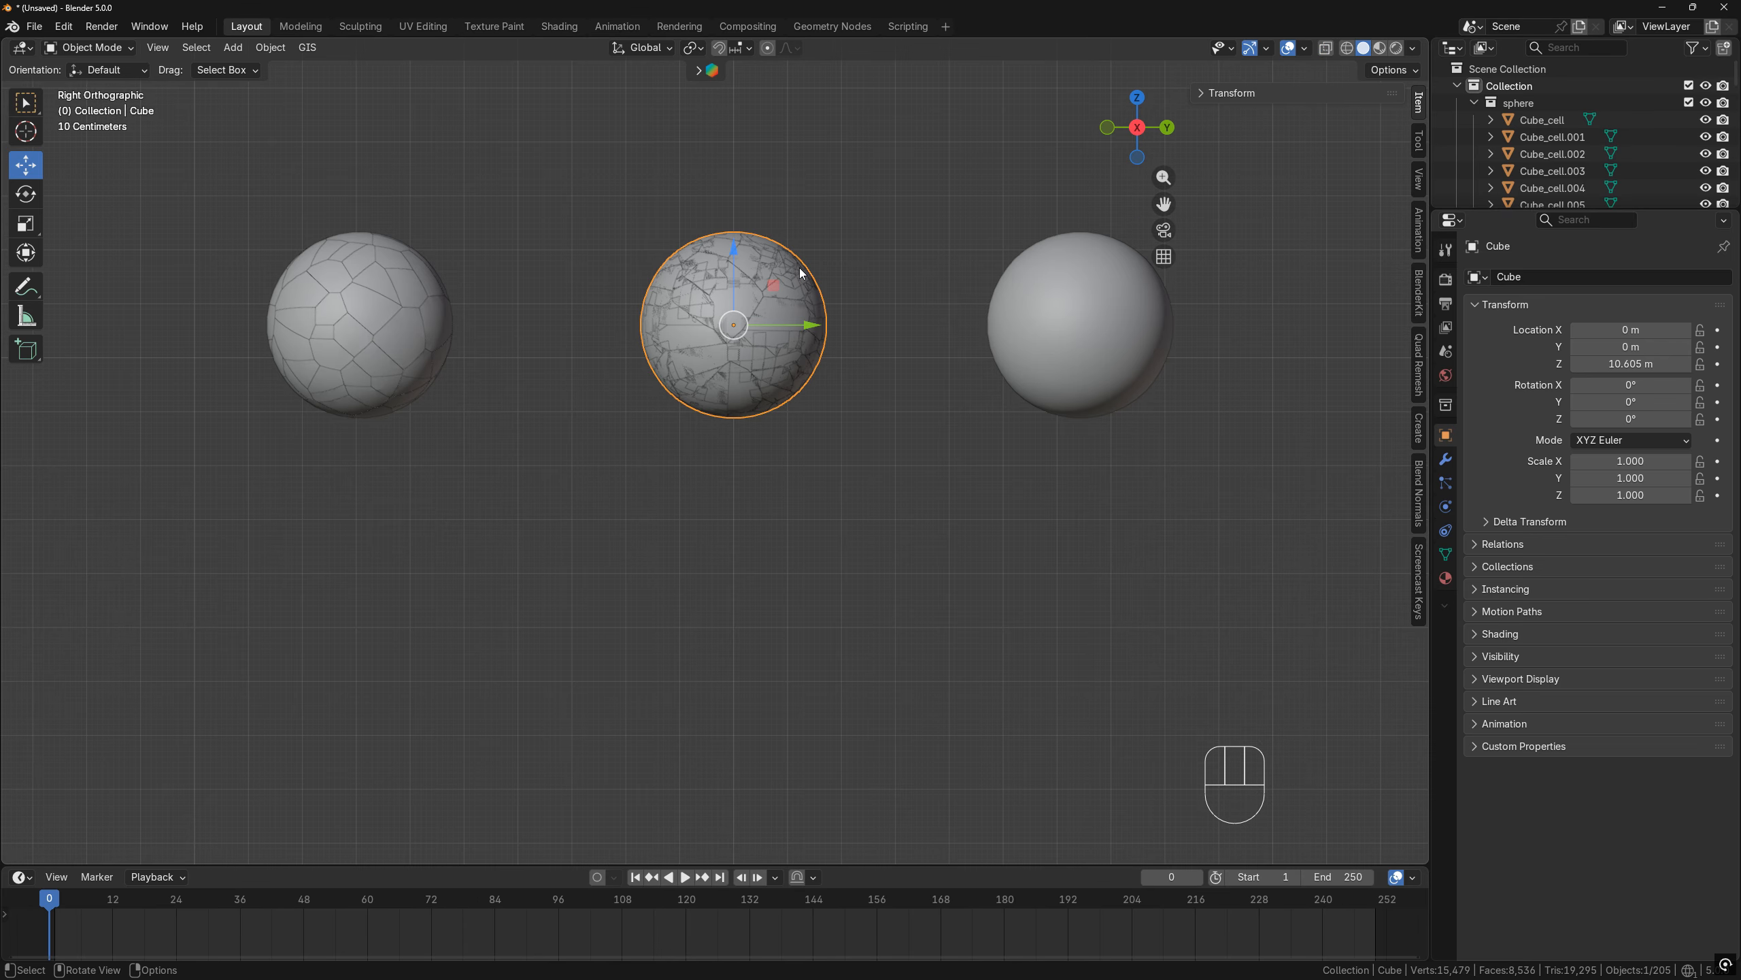
middle_drag(802, 289, 808, 346)
key(Delete)
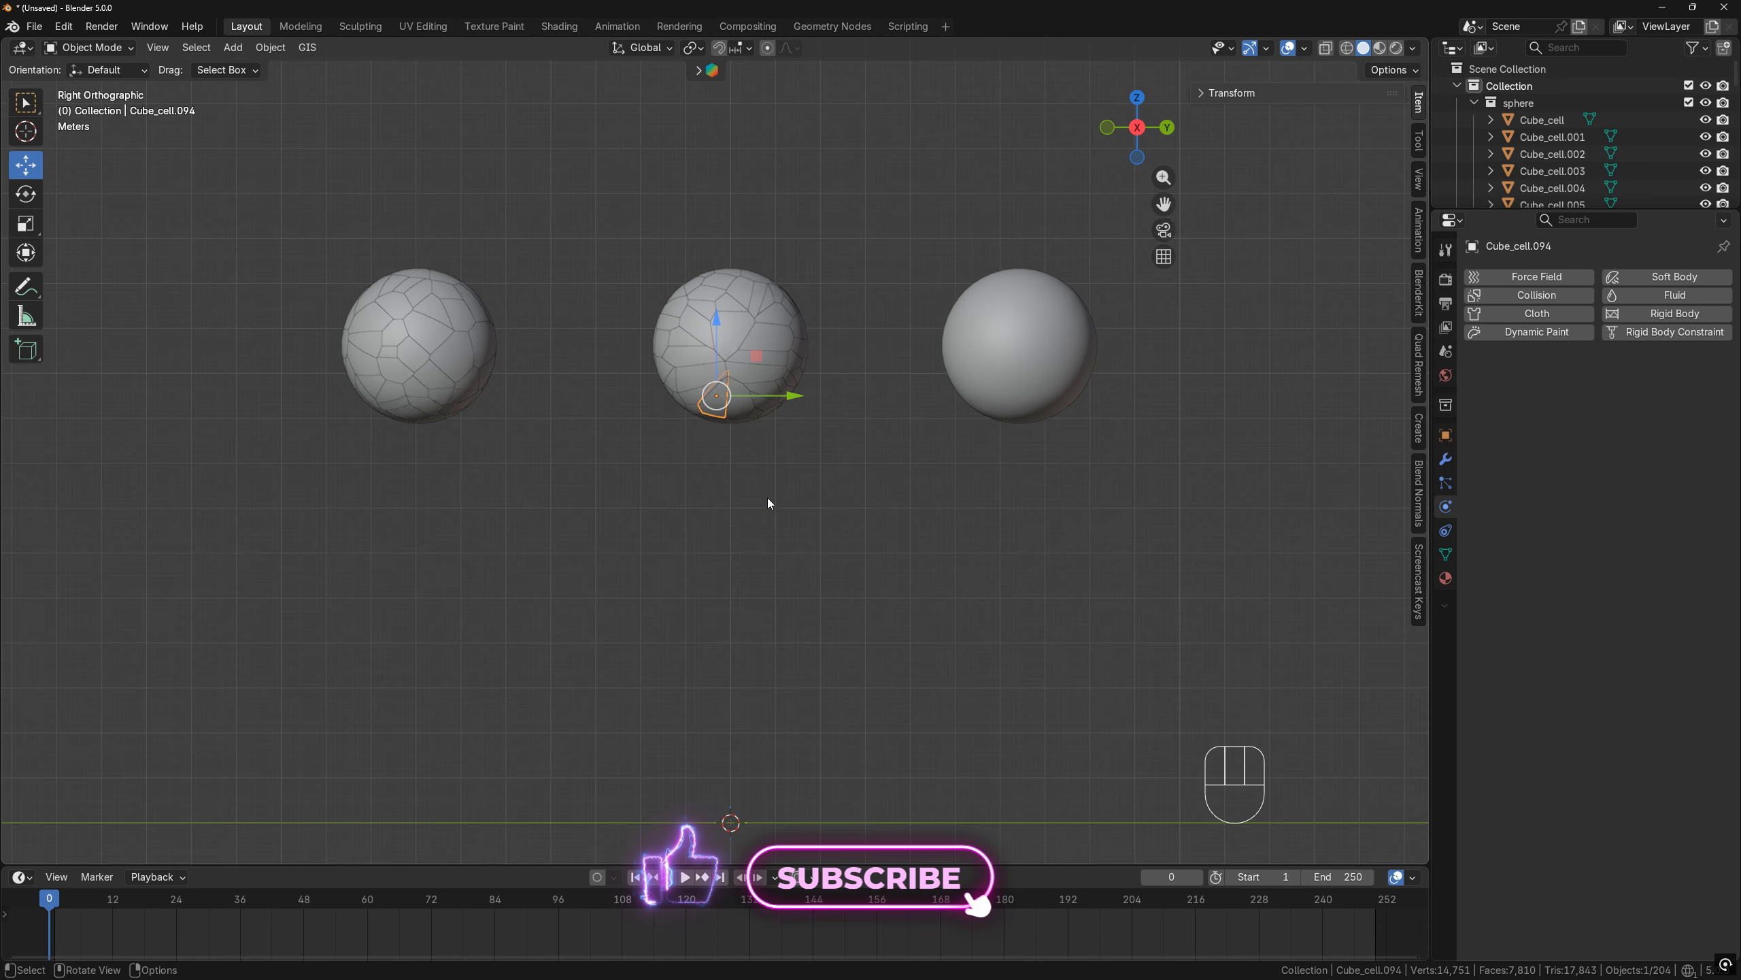
Select all cells of the fractured middle sphere and add an active rigid body to them
drag(636, 447, 822, 254)
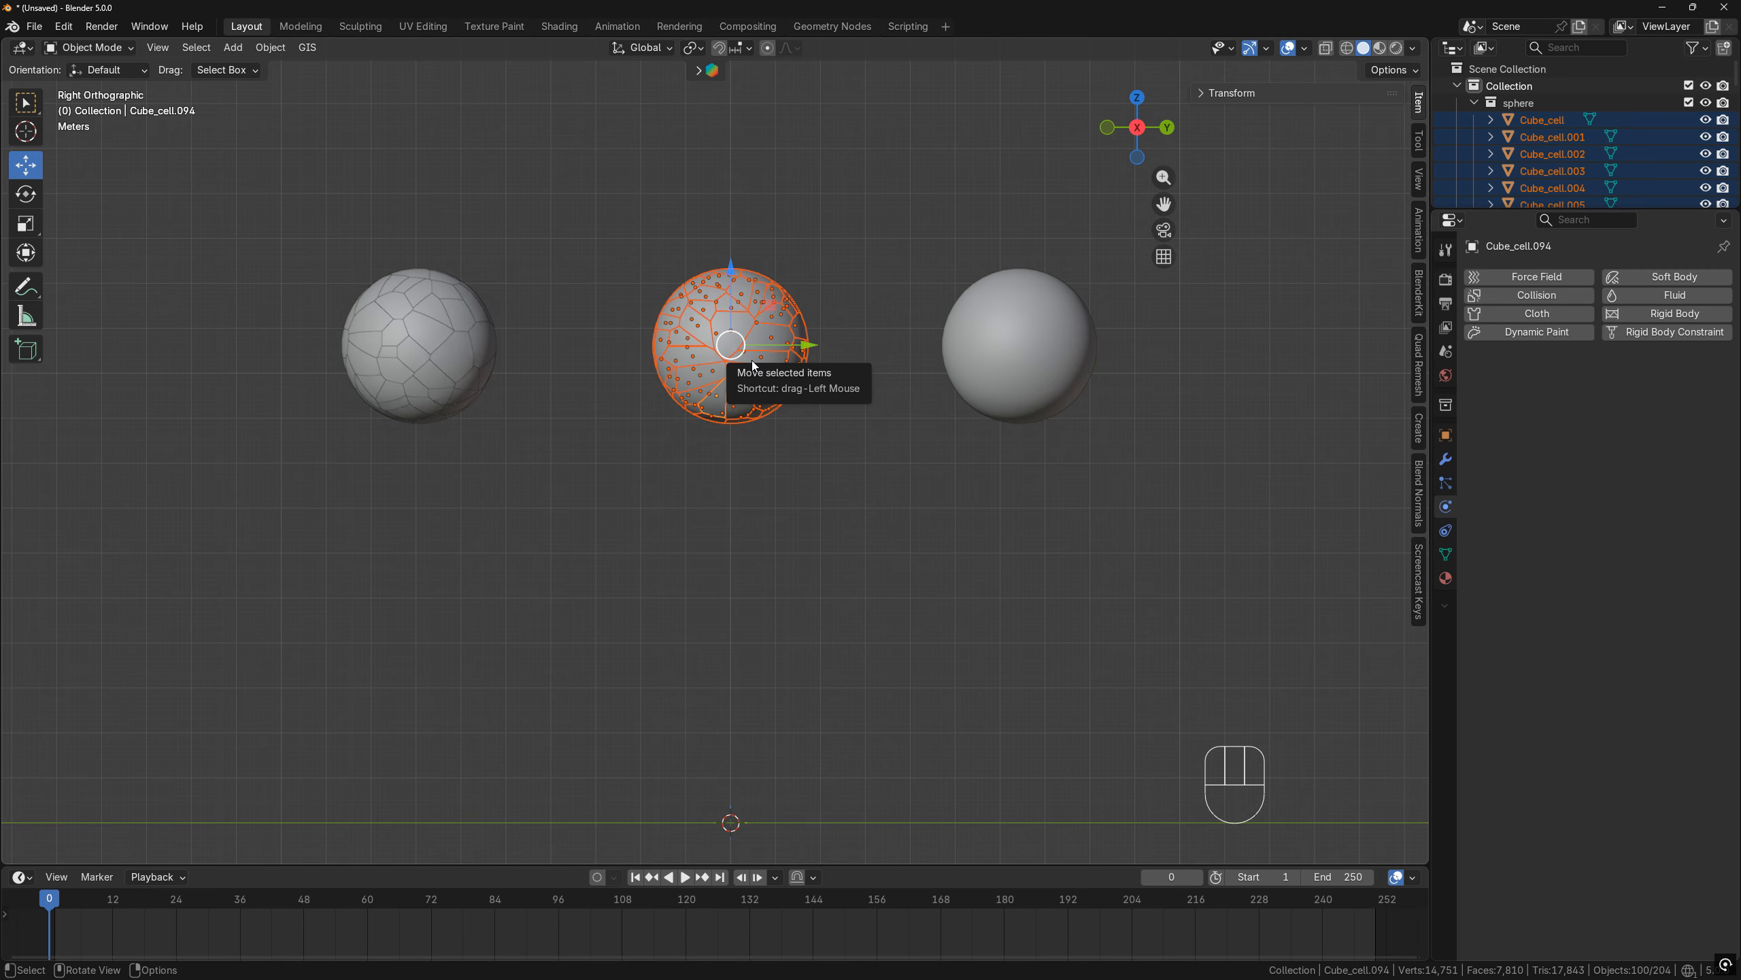
key(F3)
text(rigi)
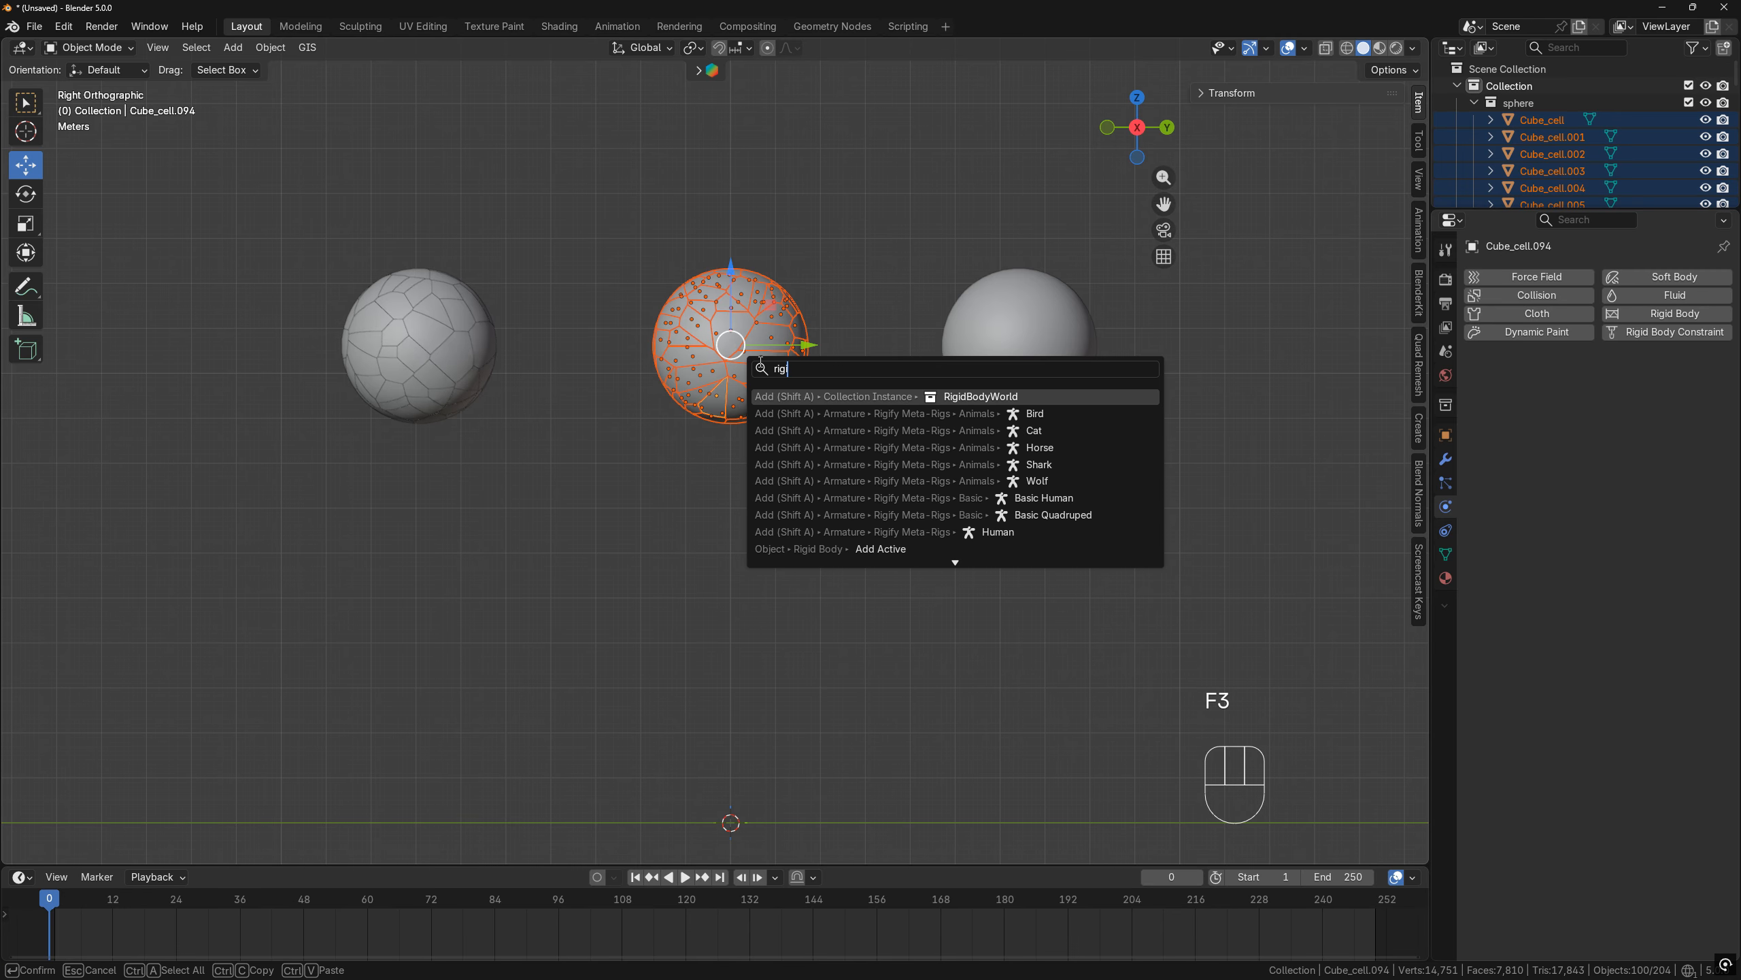
text(d)
click(820, 413)
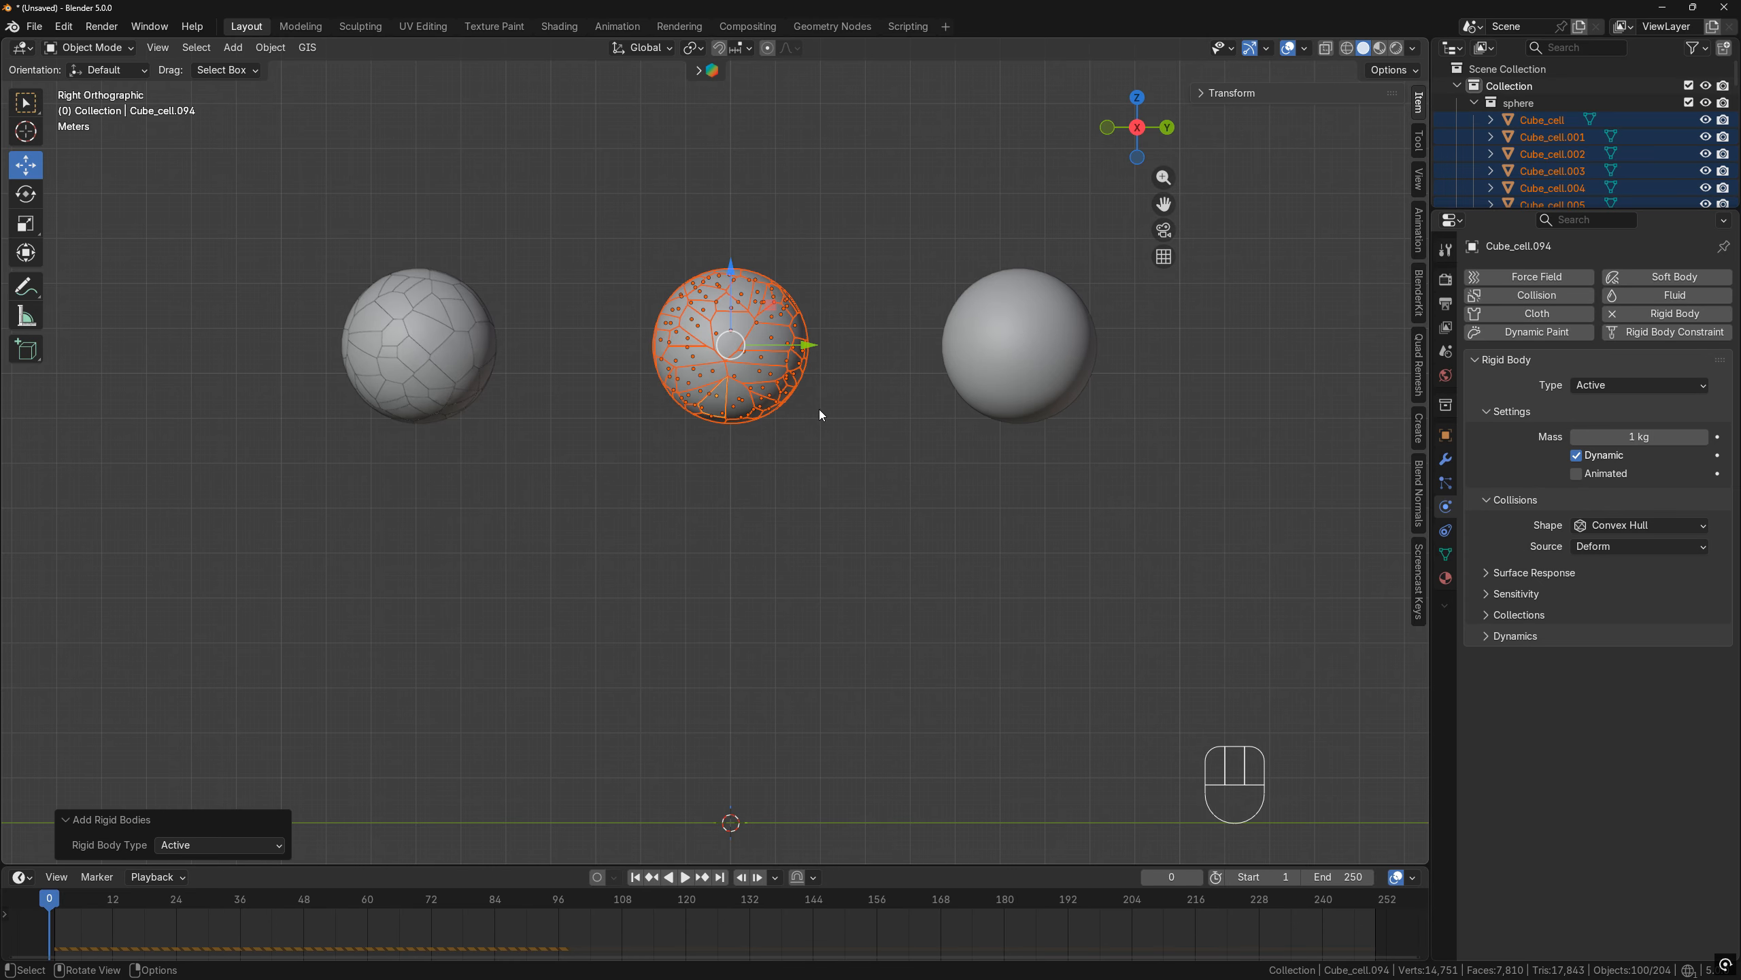
Play the rigid body simulation and examine how the middle sphere's cells break on the floor plane
click(680, 472)
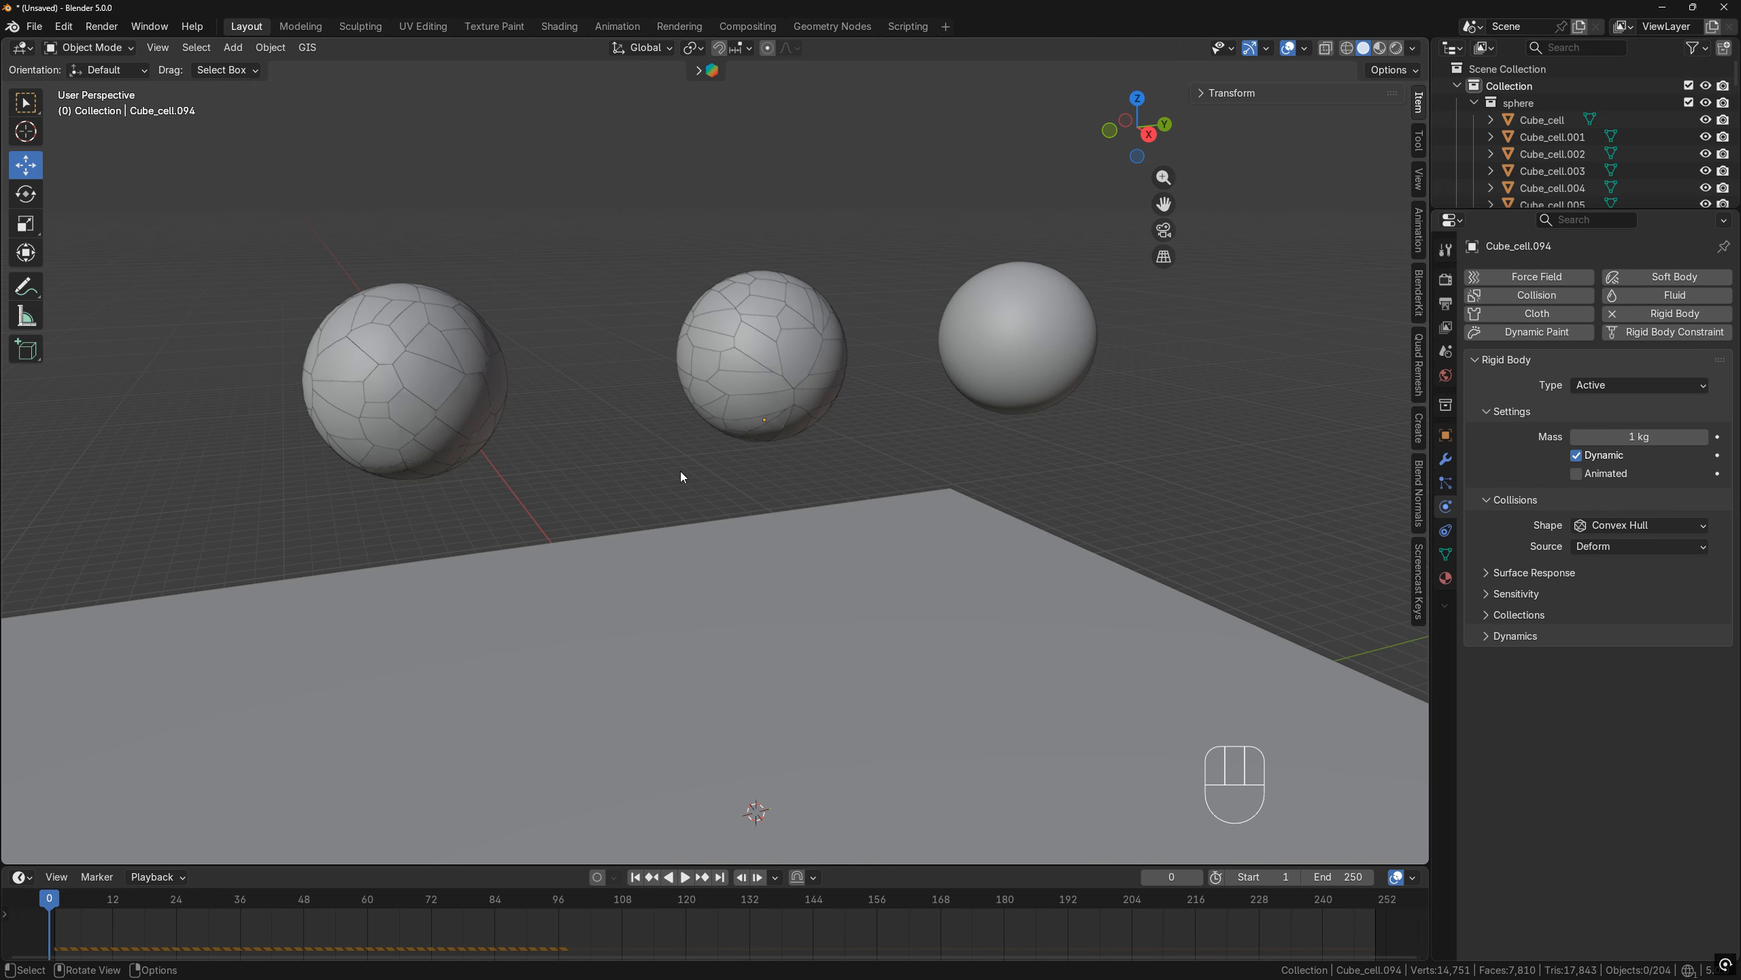
scroll(680, 472, down, 3)
key(space)
scroll(689, 477, down, 4)
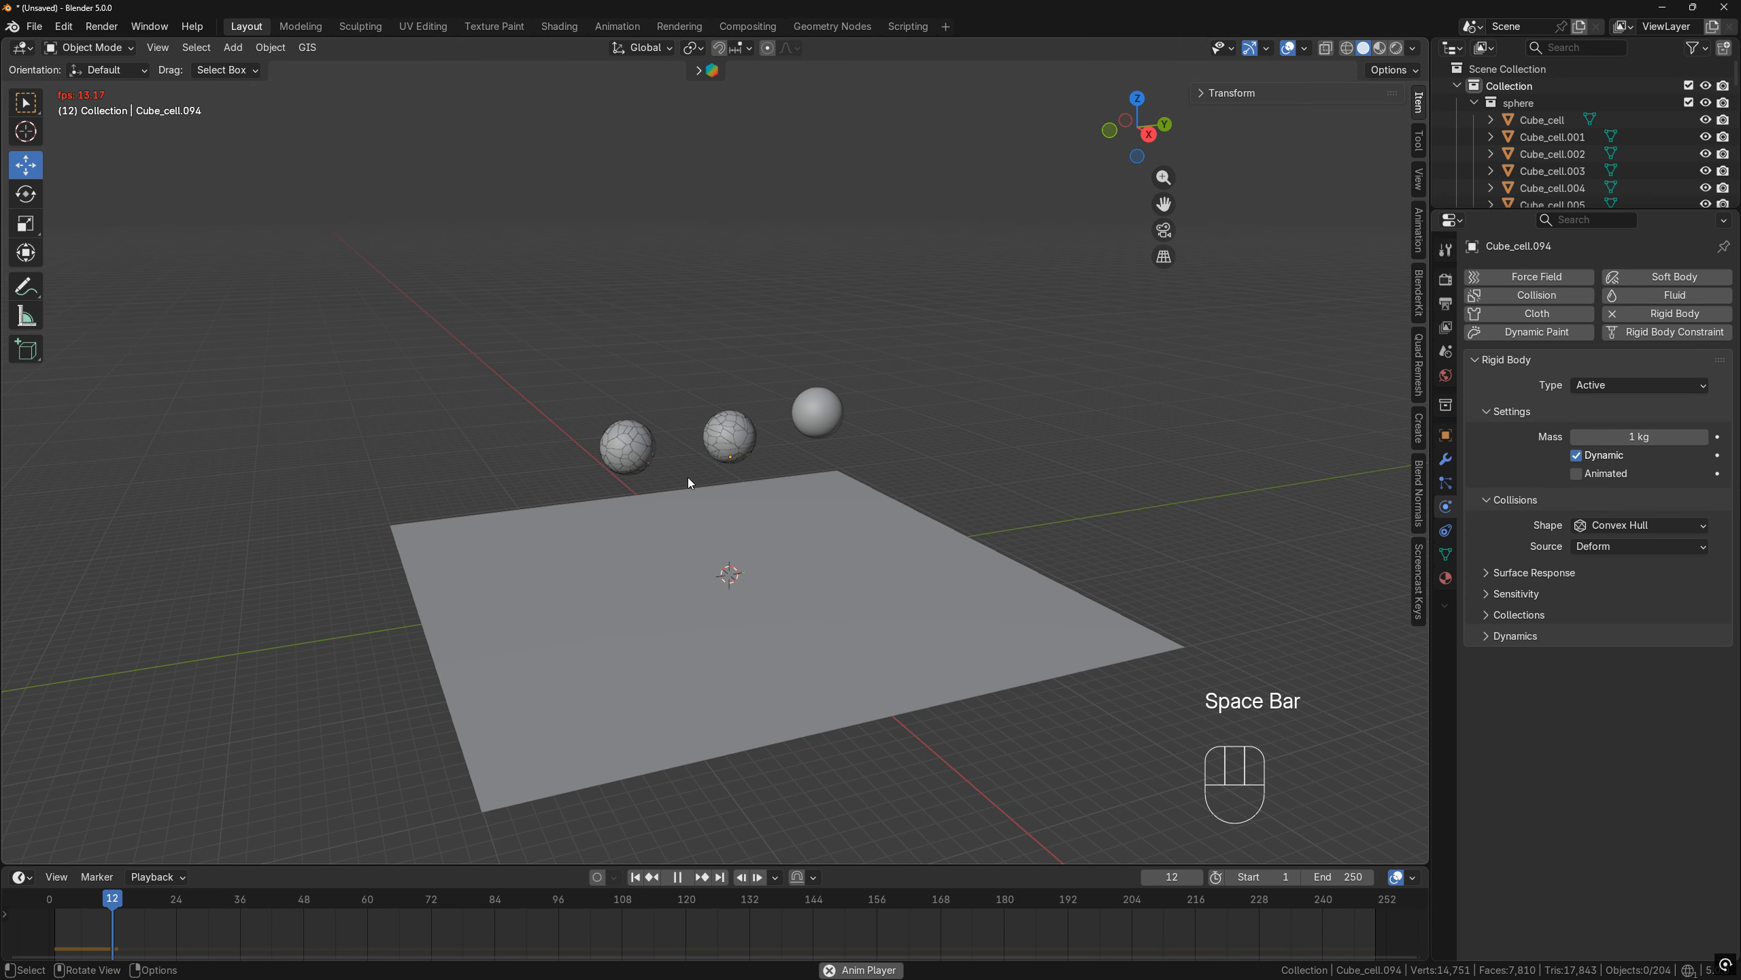
shift+middle_drag(689, 480, 812, 415)
scroll(742, 451, up, 5)
scroll(792, 424, up, 3)
key(space)
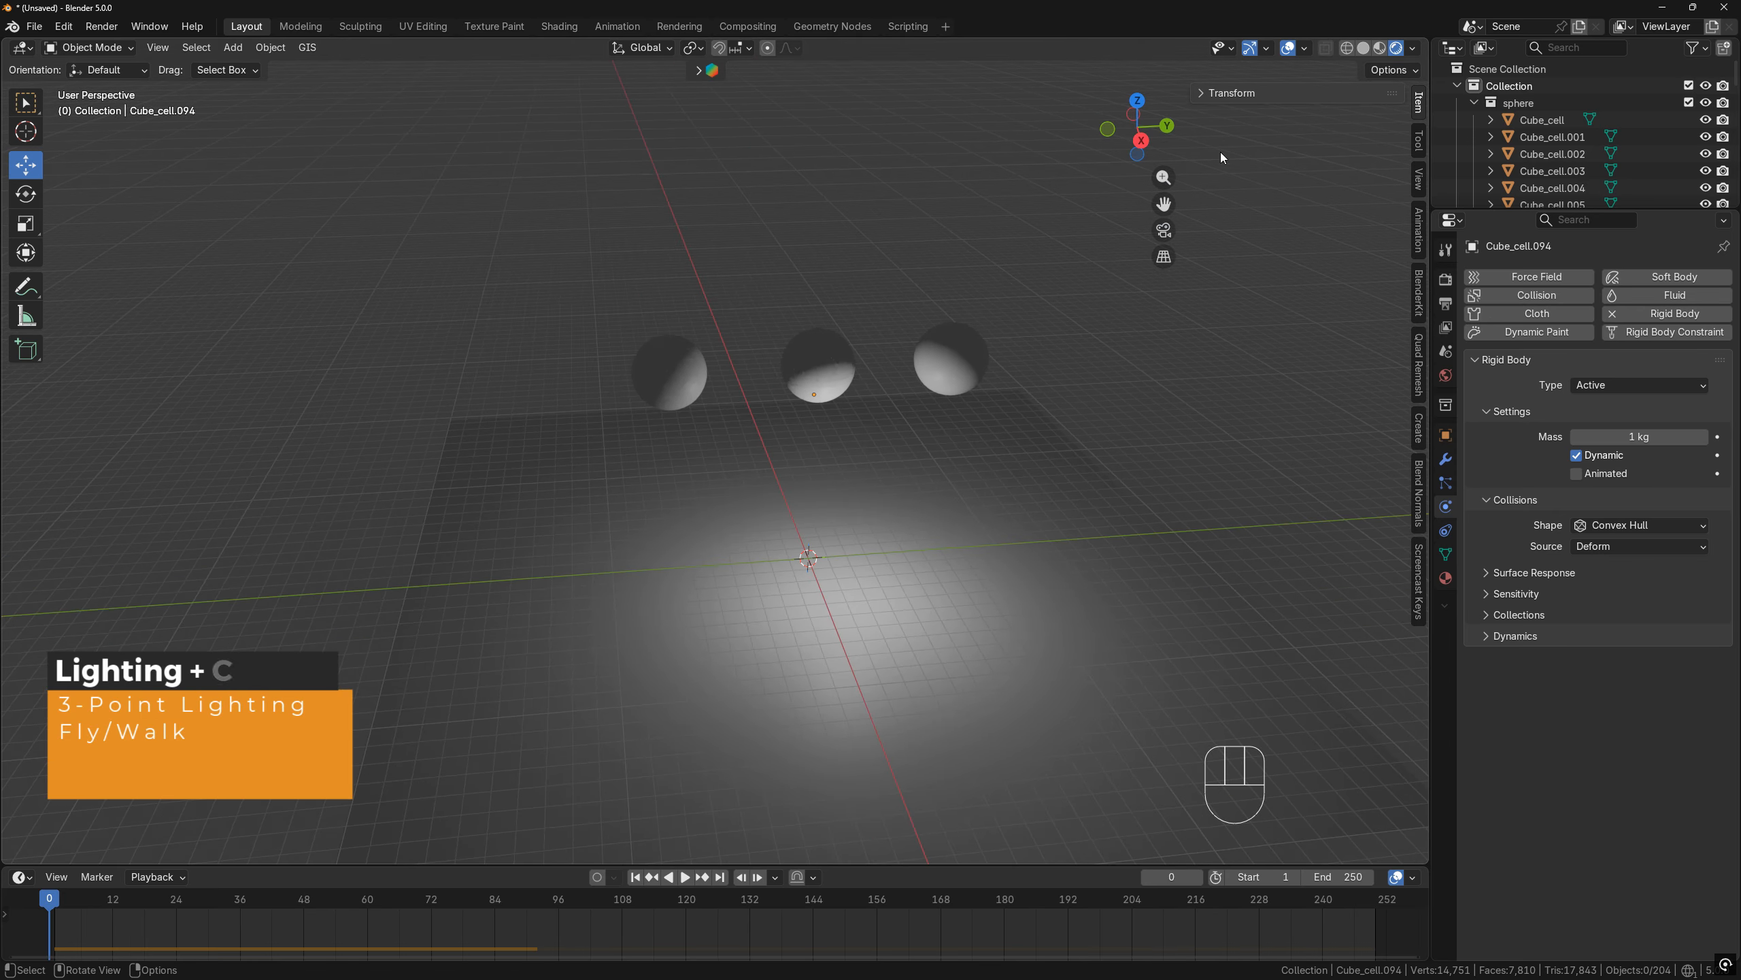
Show extras and statistics in the viewport overlays, and set up the light as a disk Area light beside the third sphere
click(1304, 47)
click(1190, 191)
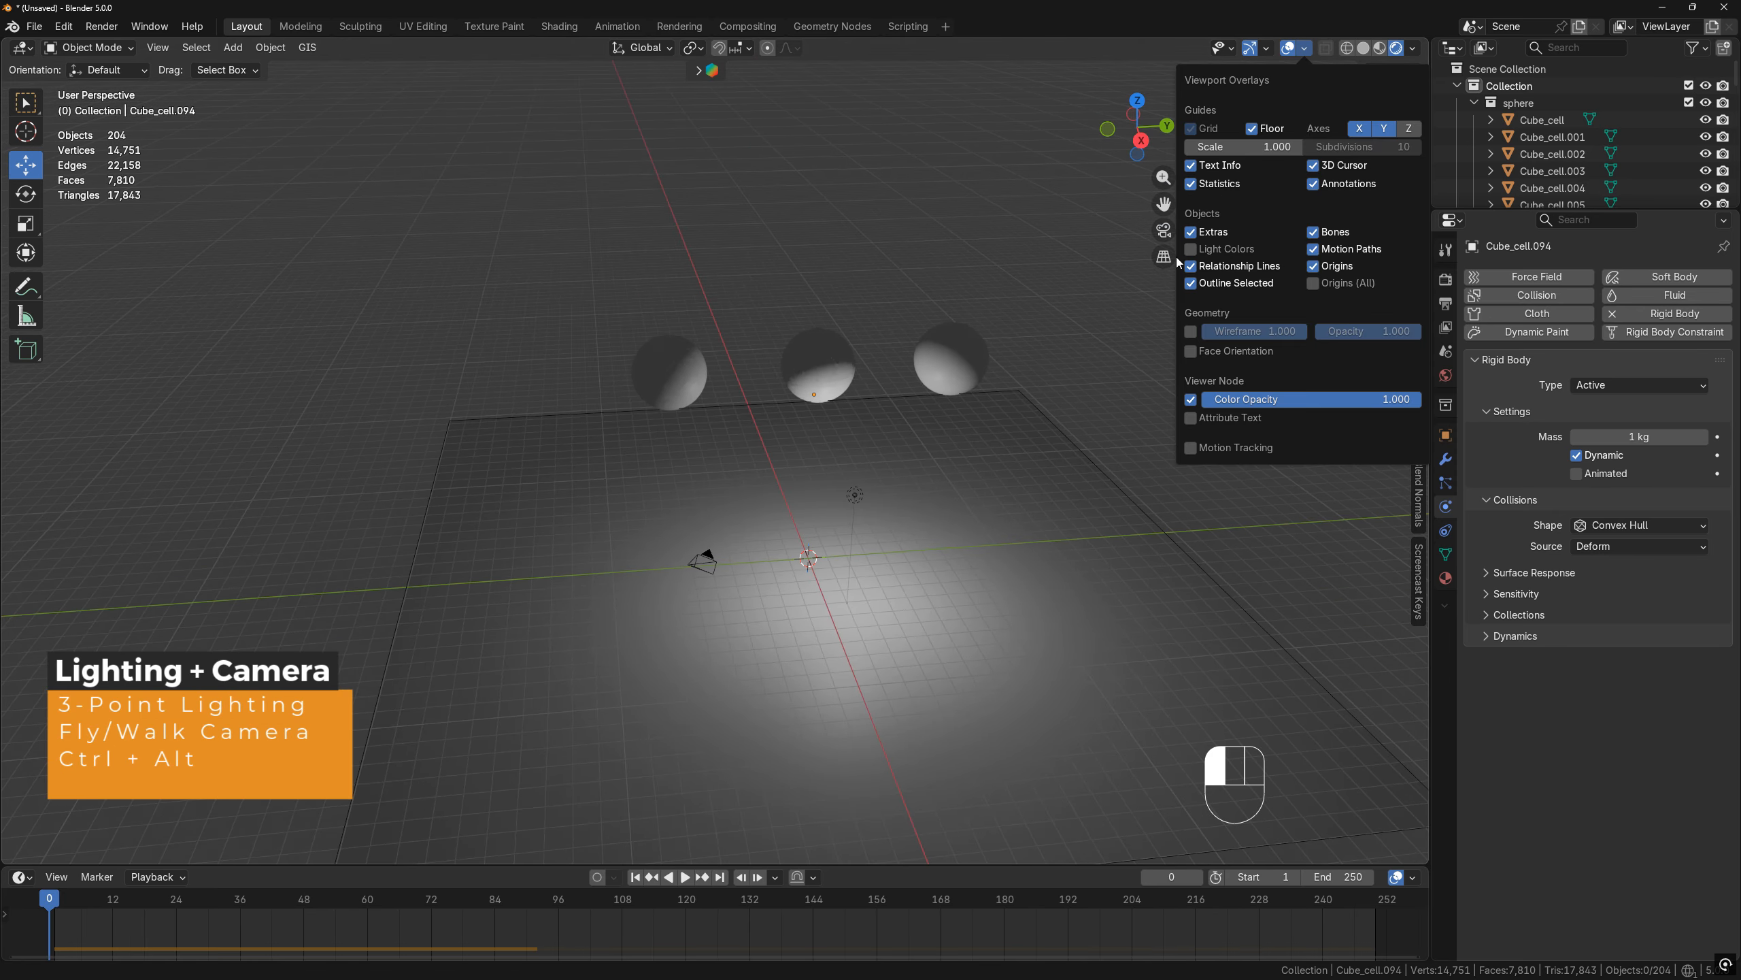
click(1000, 535)
key(s)
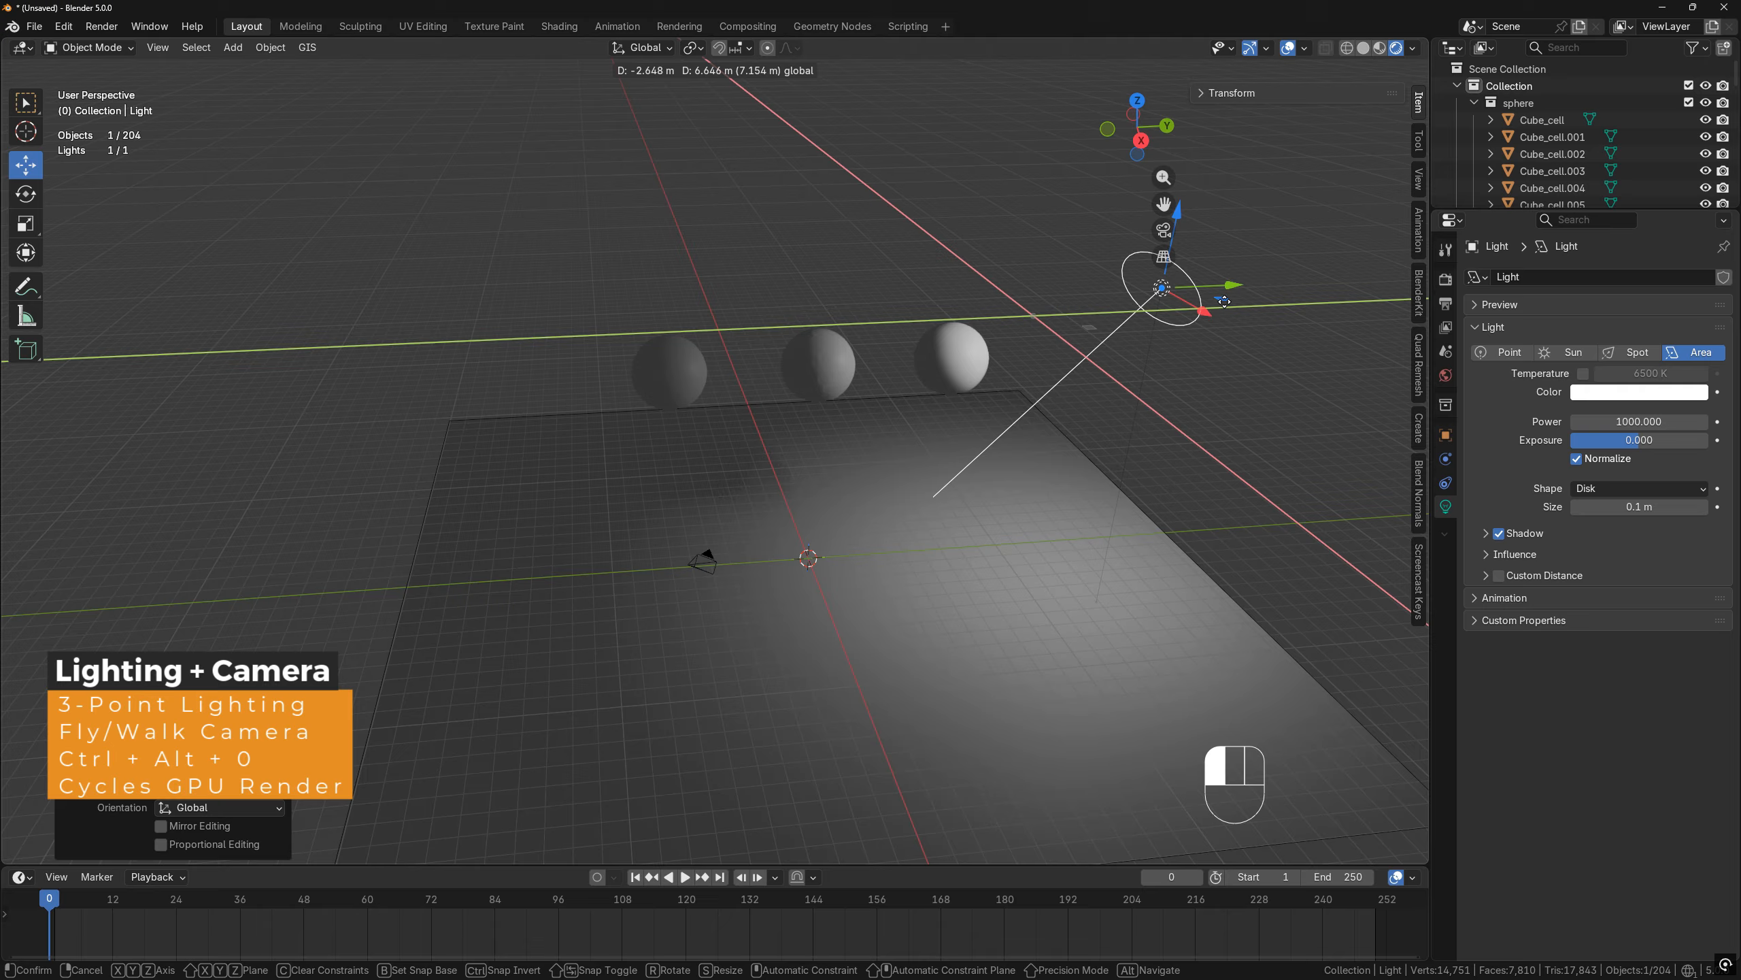
Duplicate the area light twice, placing one copy on the opposite side of the spheres and one behind them
key(ctrl+c)
key(ctrl+v)
drag(588, 382, 767, 496)
middle_drag(576, 685, 539, 466)
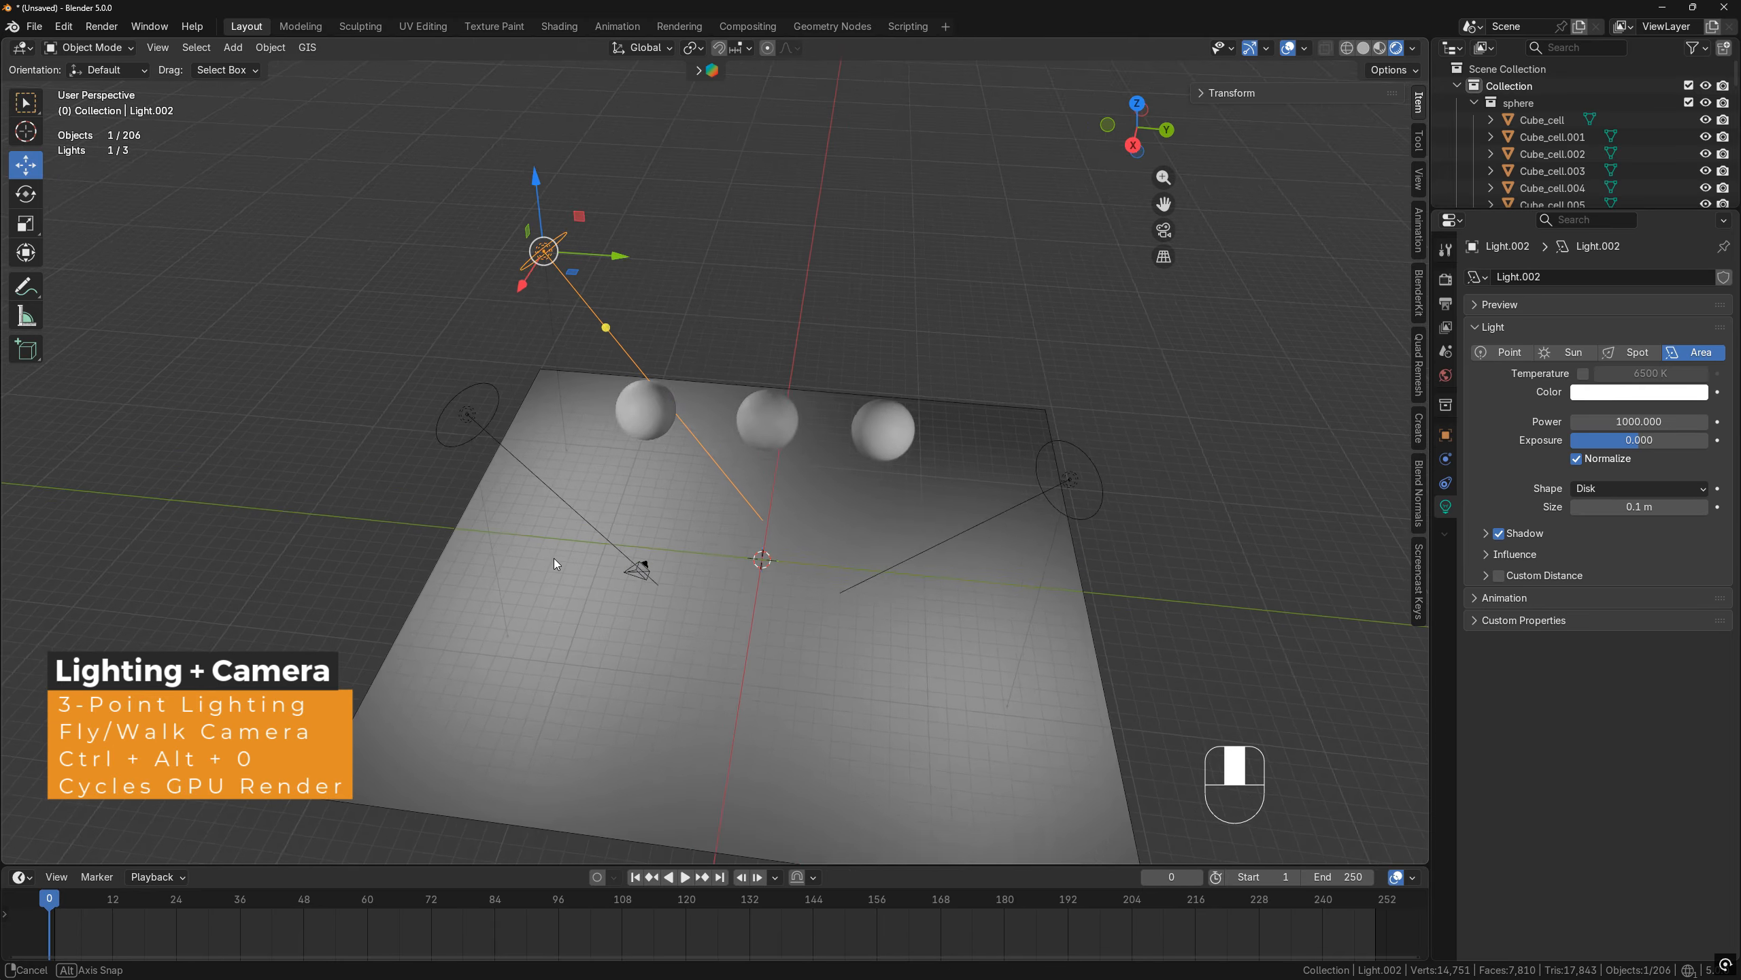
Raise the copied light beside the first sphere, and scale up both the opposite area light and the floor plane
click(477, 339)
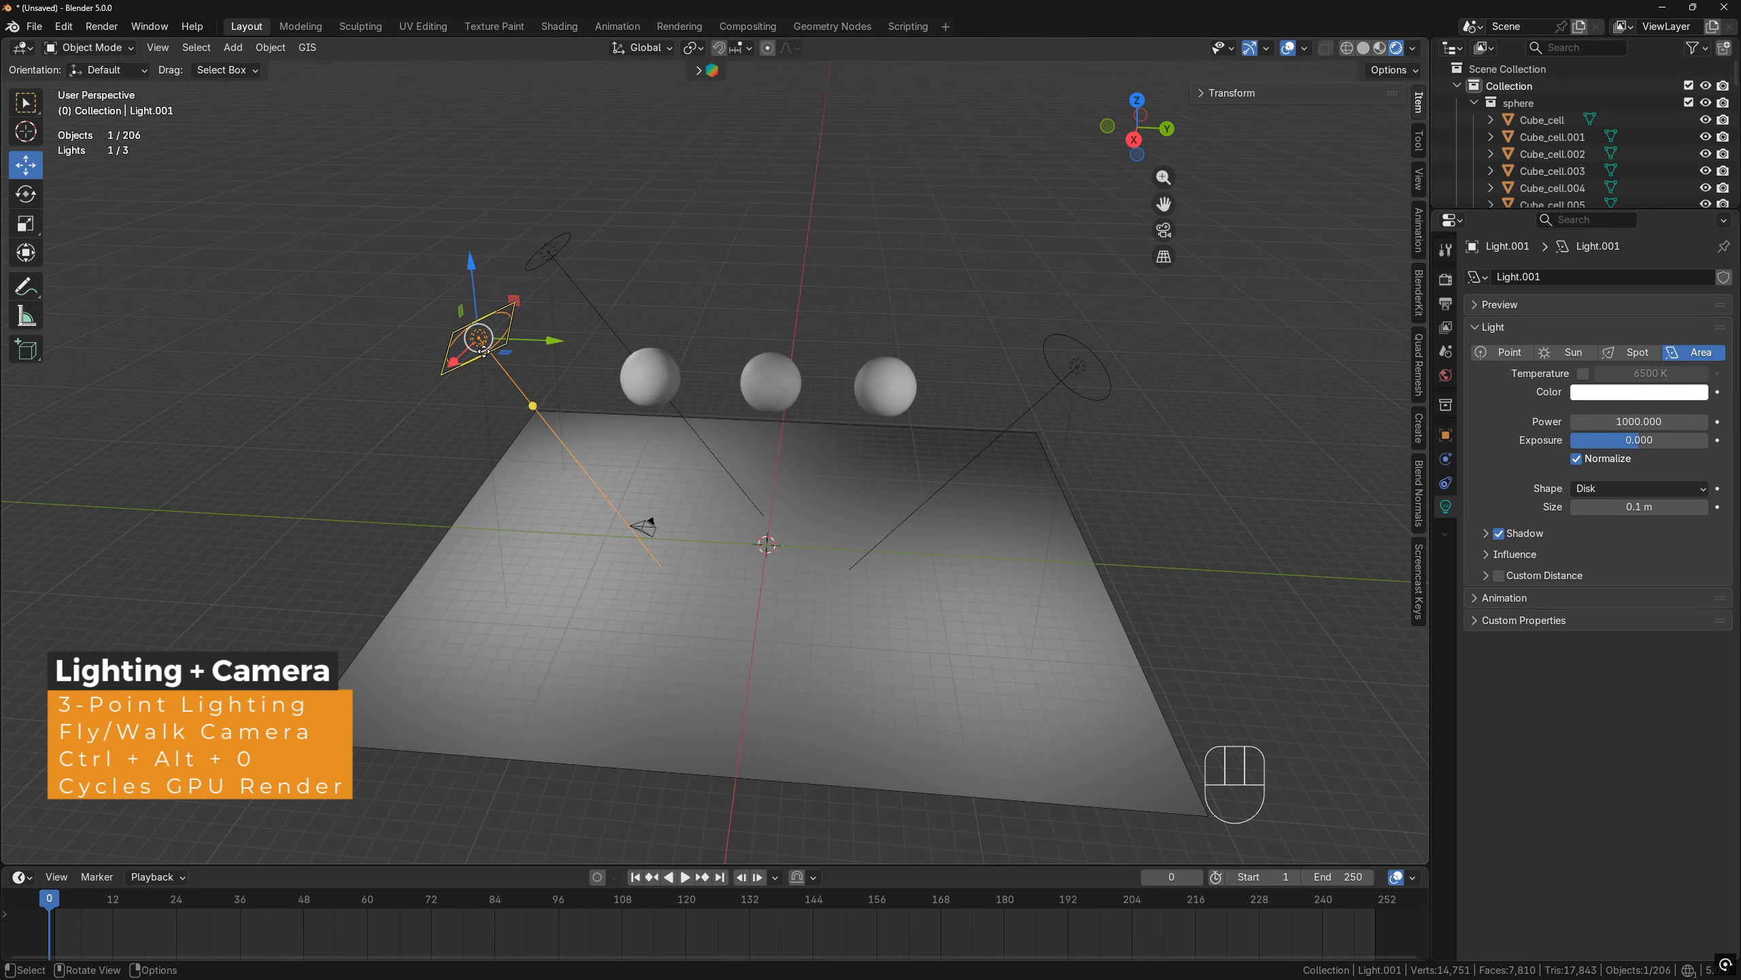
drag(470, 265, 462, 184)
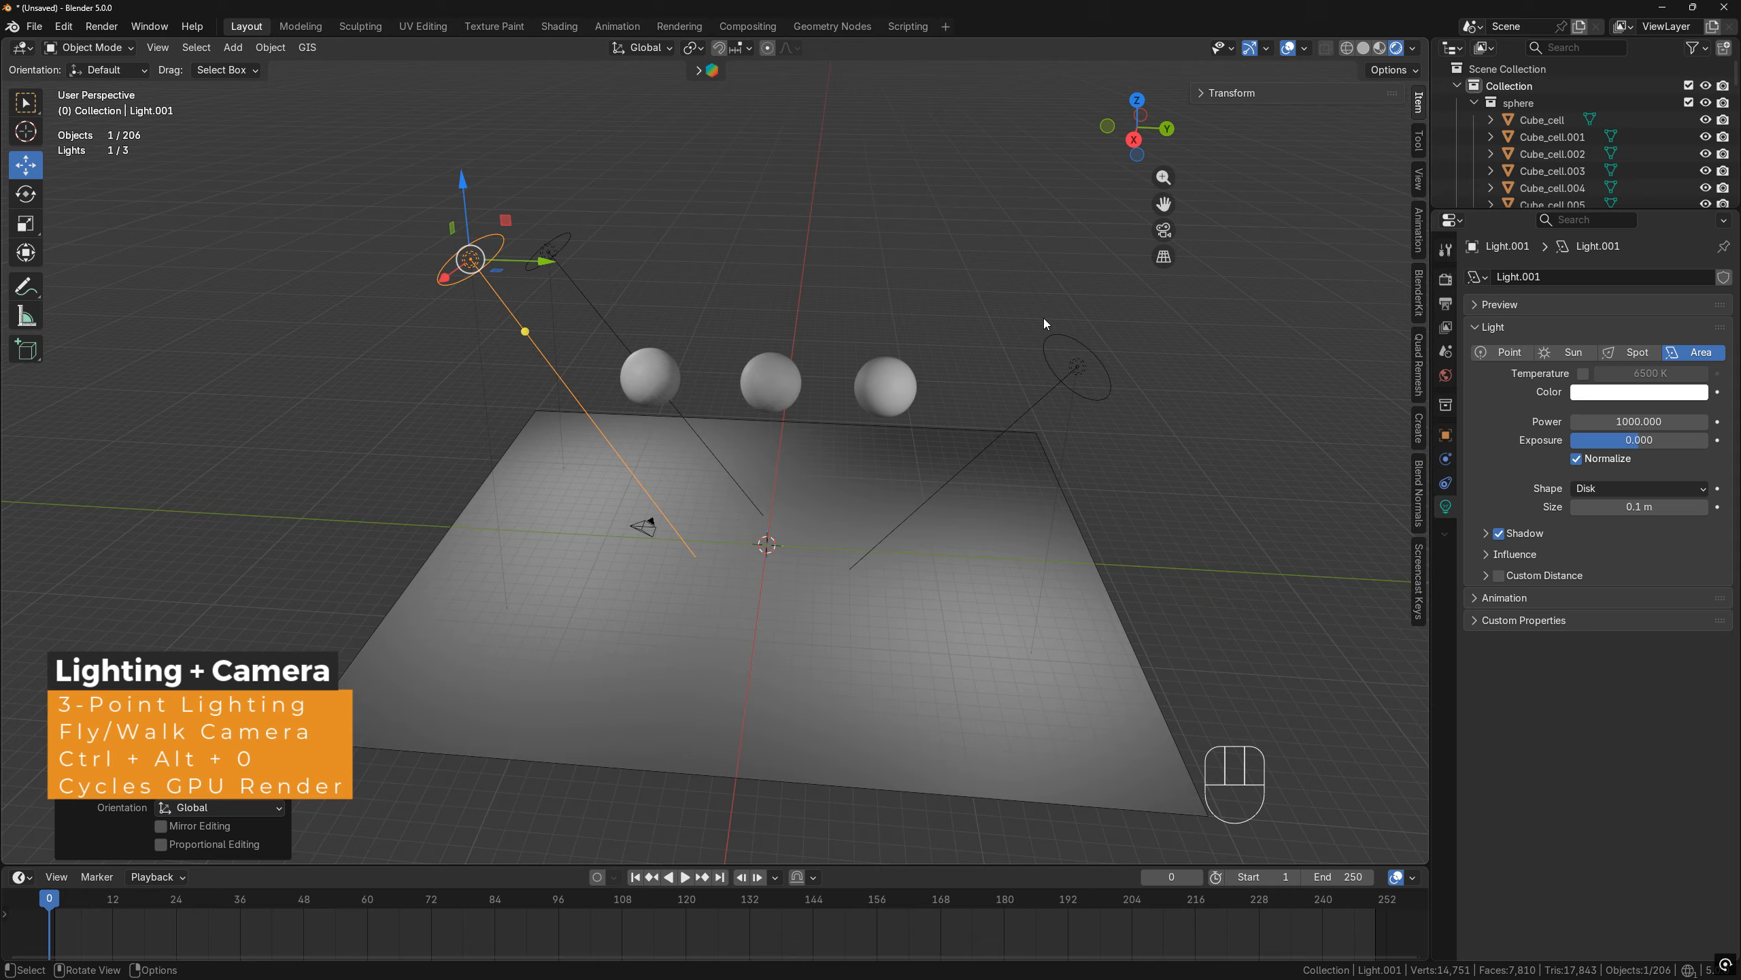
click(1078, 333)
key(s)
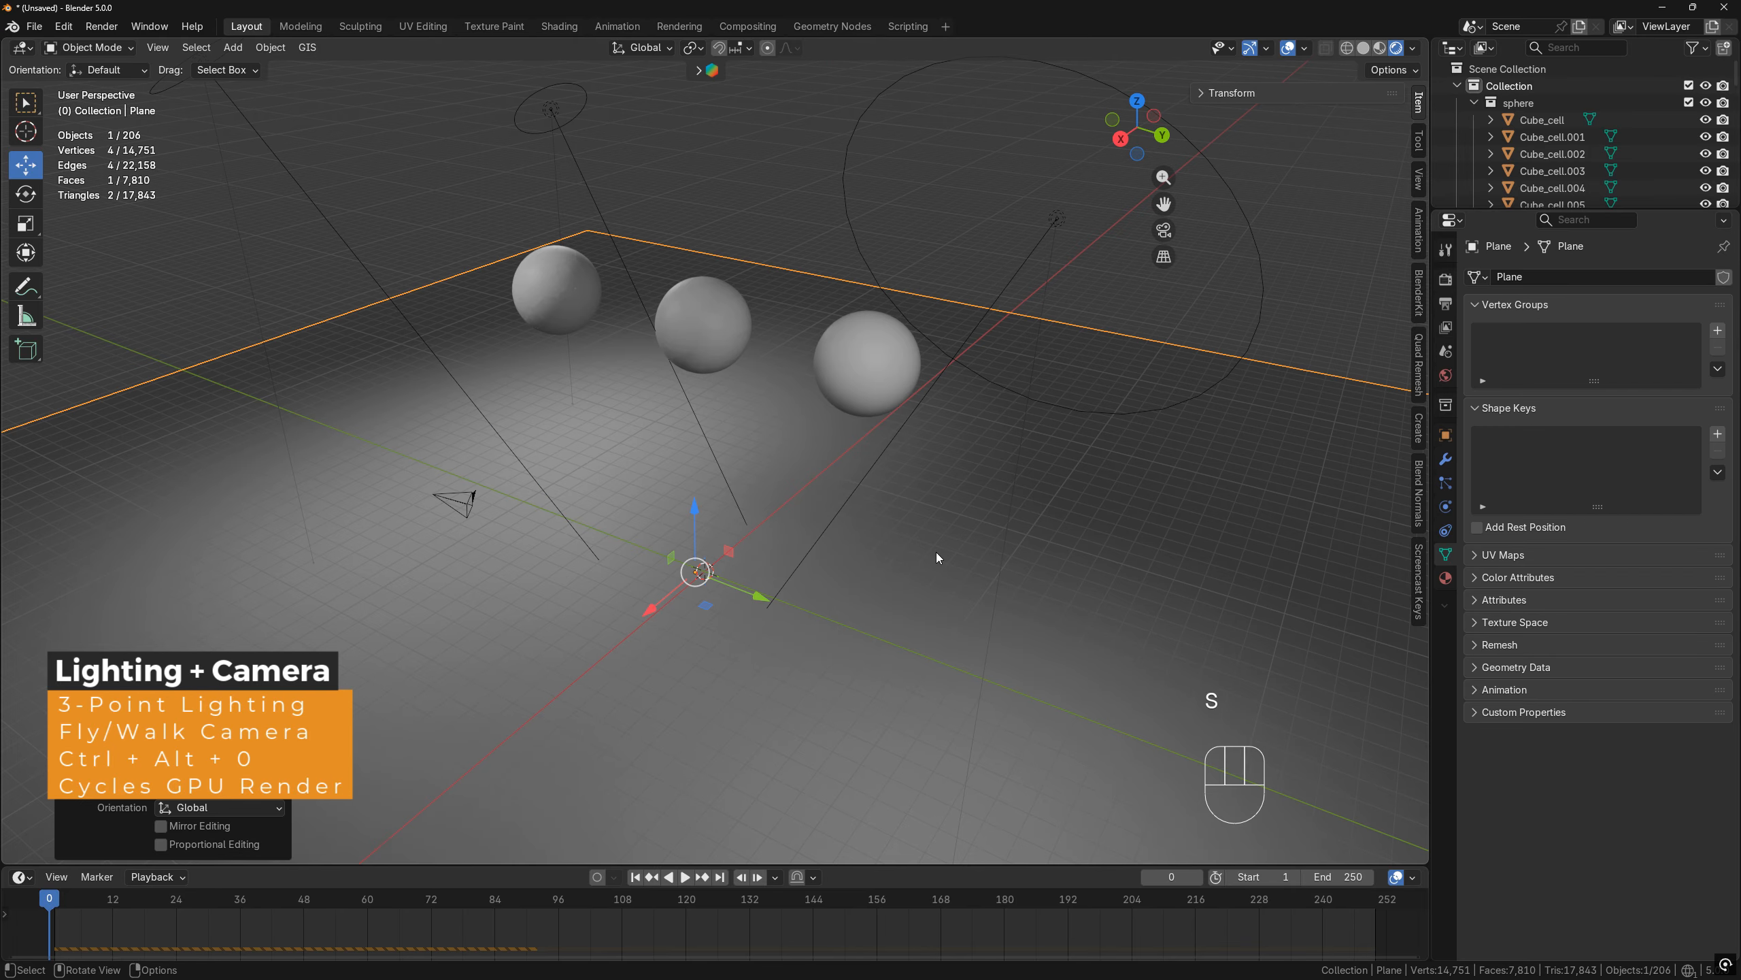
Align the camera to a view of the three spheres and refine its framing with walk navigation
middle_drag(936, 553, 930, 557)
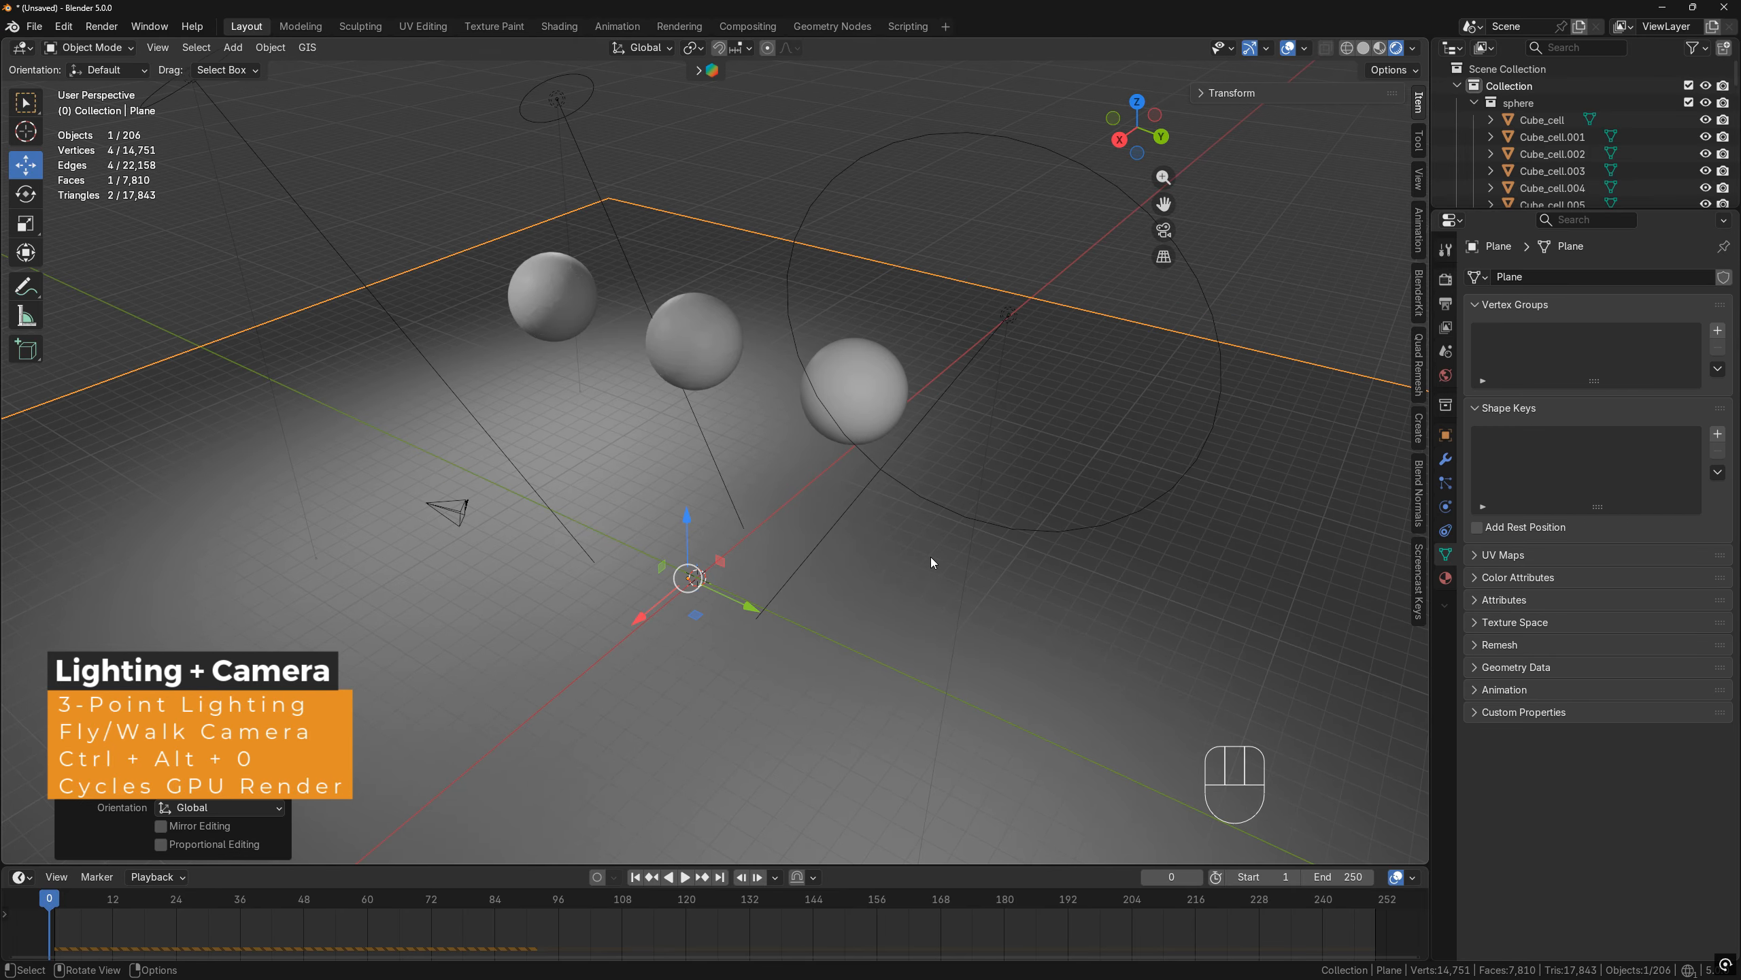
scroll(931, 557, up, 1)
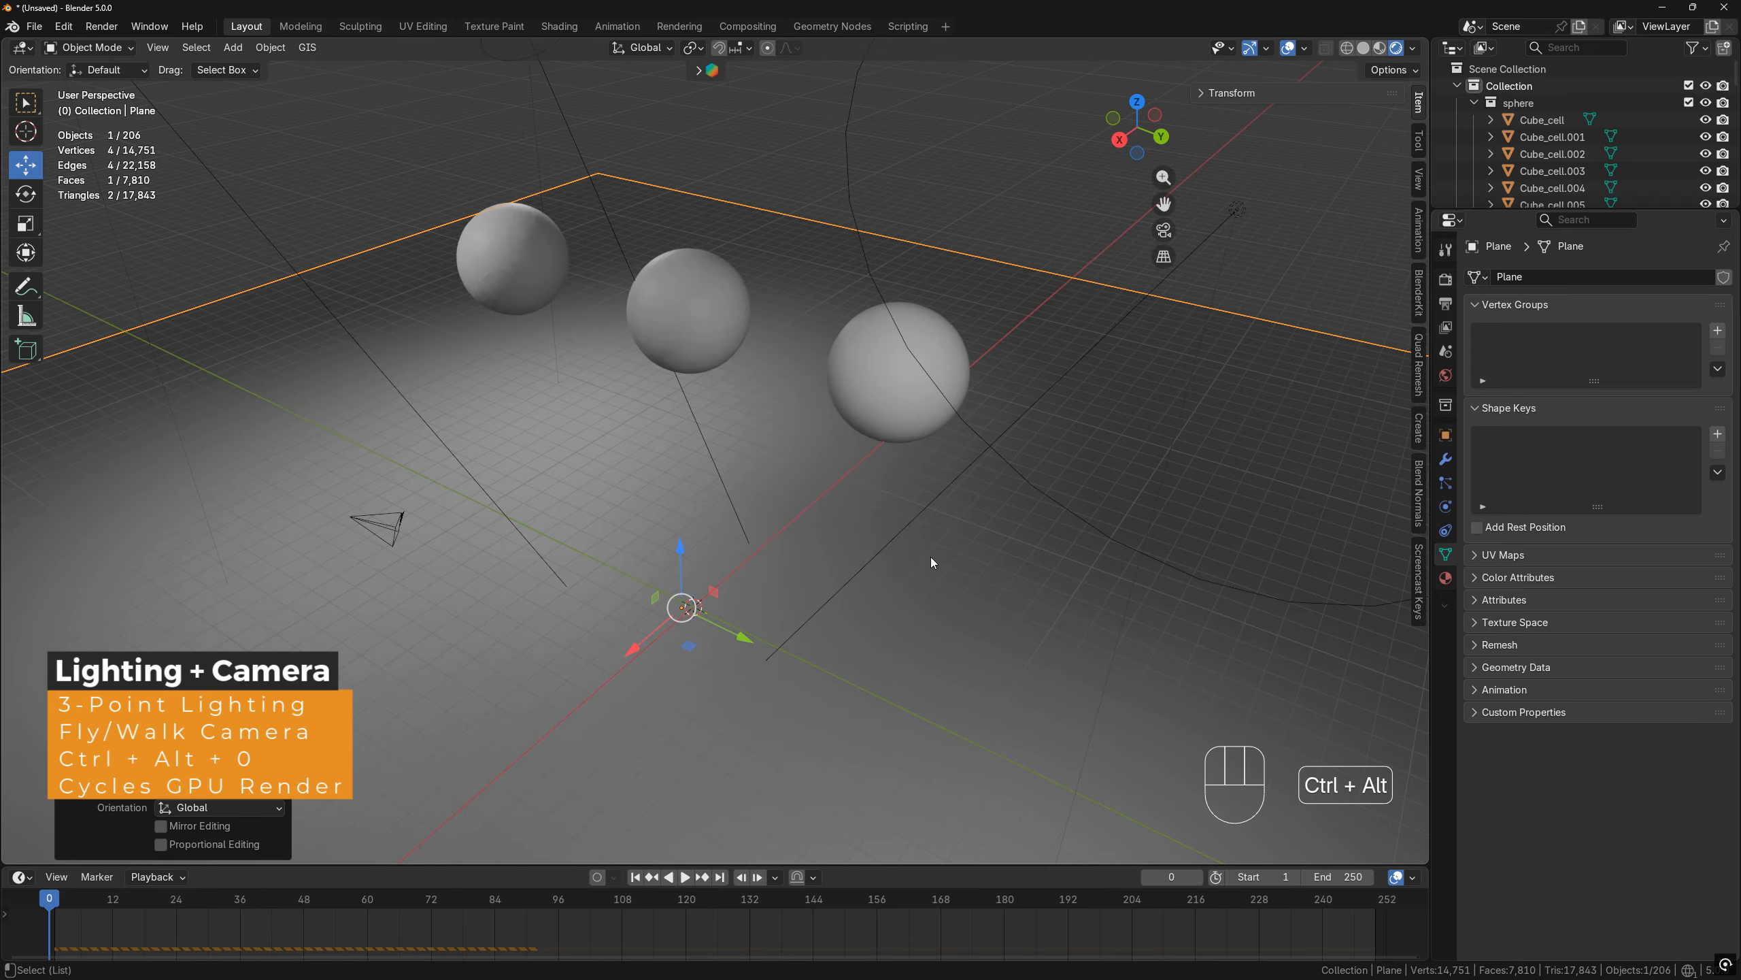
key(ctrl+alt+KP_0)
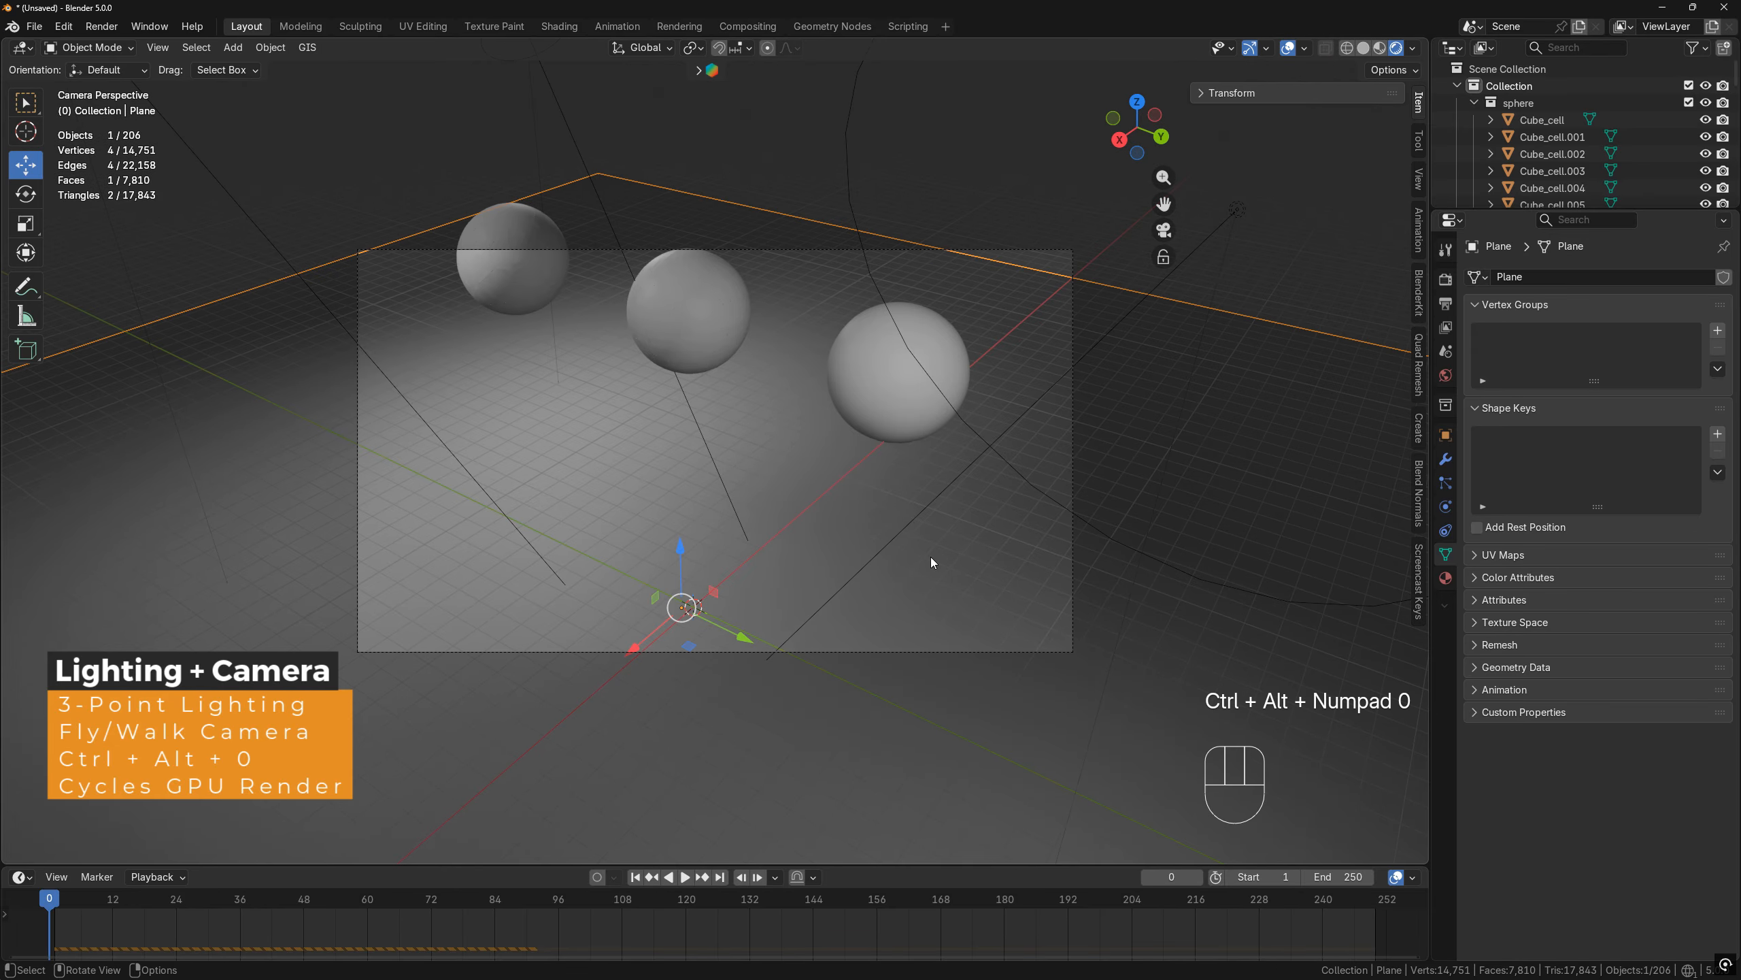
key(shift+grave)
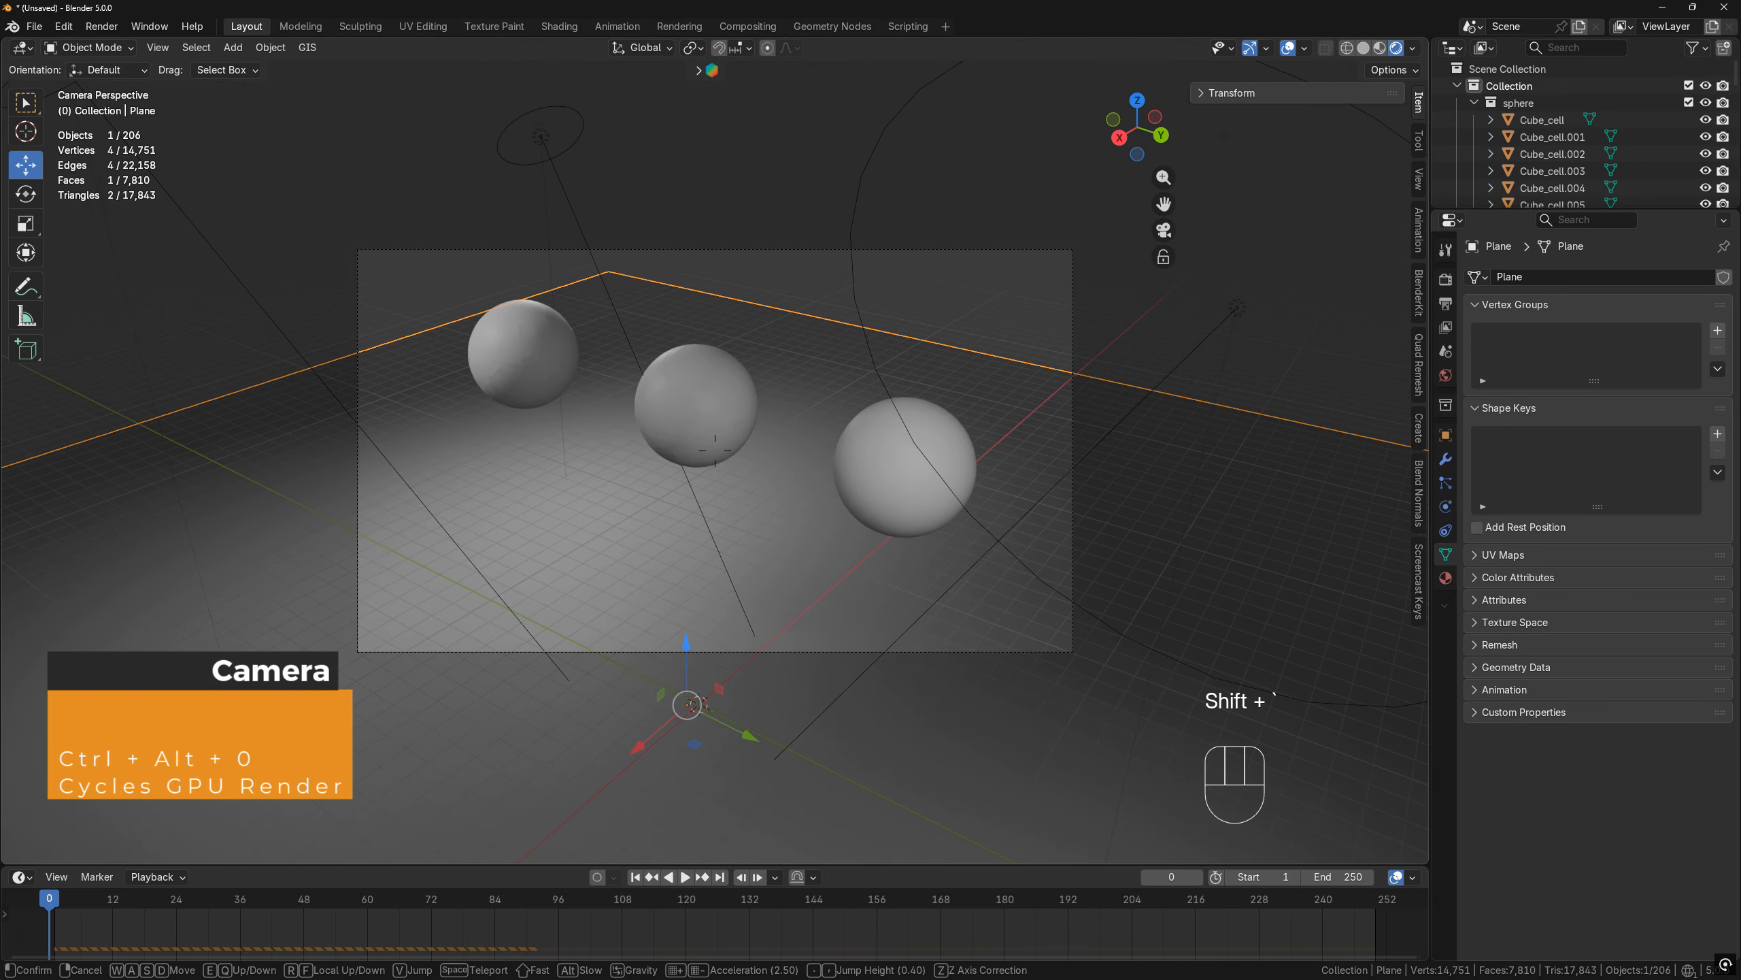
key(s)
key(s)
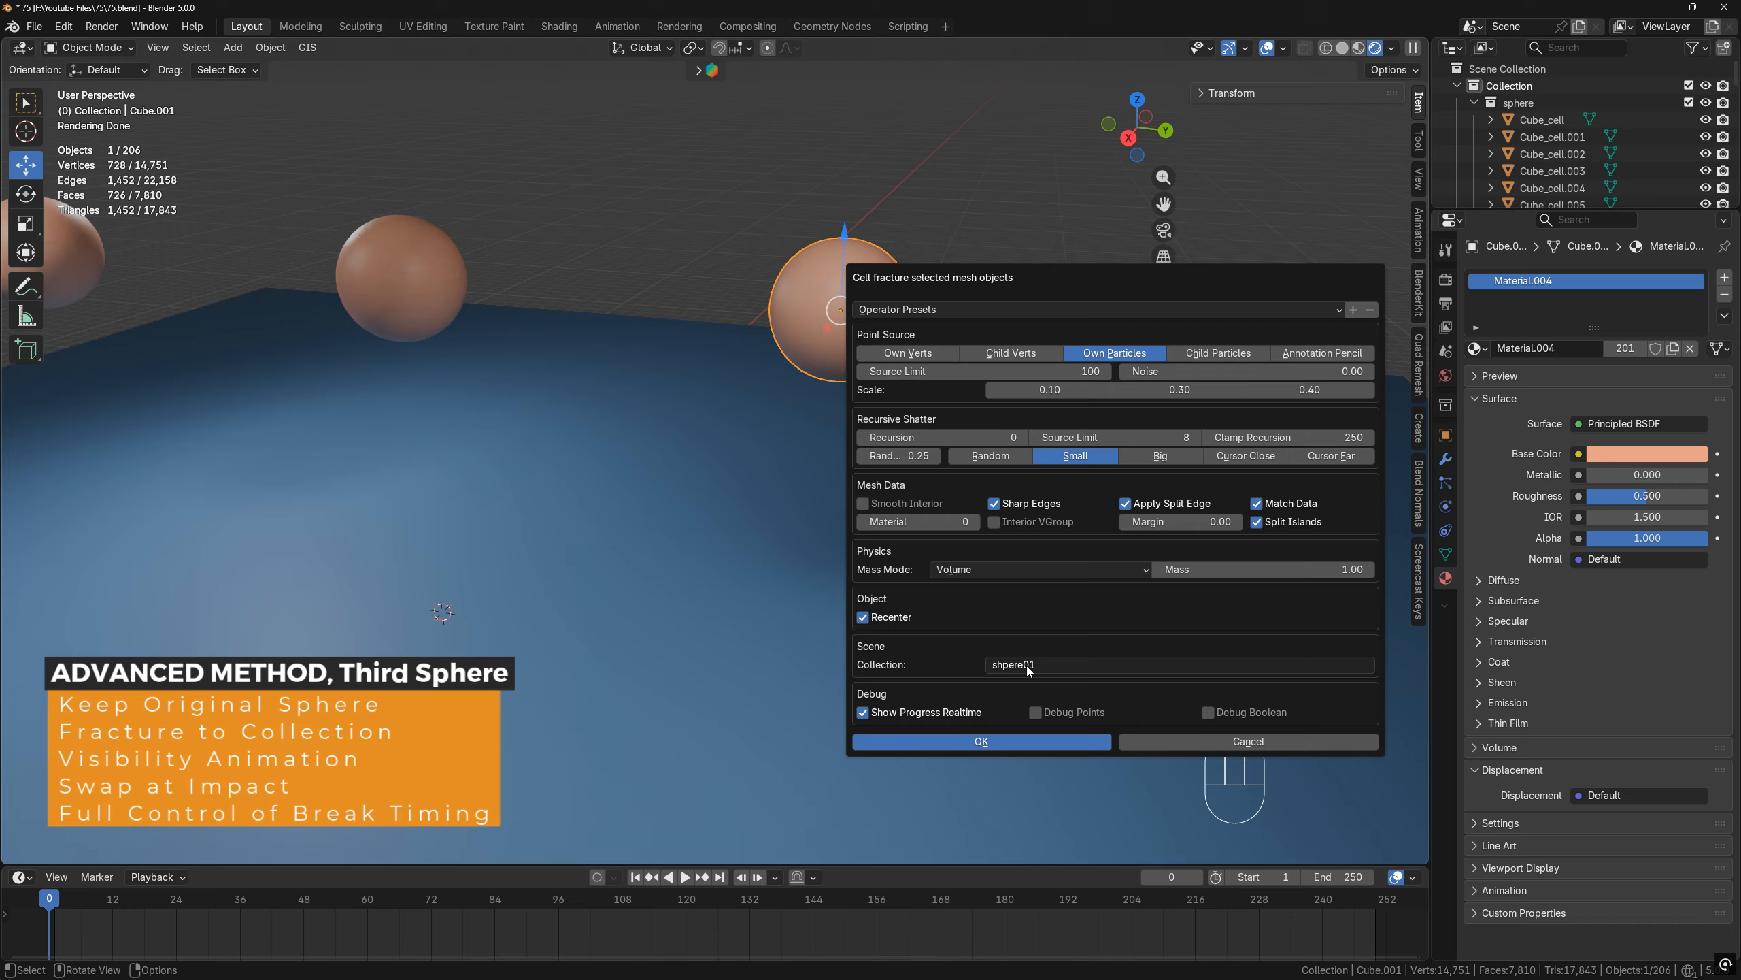
Fracture the third sphere into the shpere01 collection with a point scale of 0.10, 0.30 and 0.40
click(1013, 668)
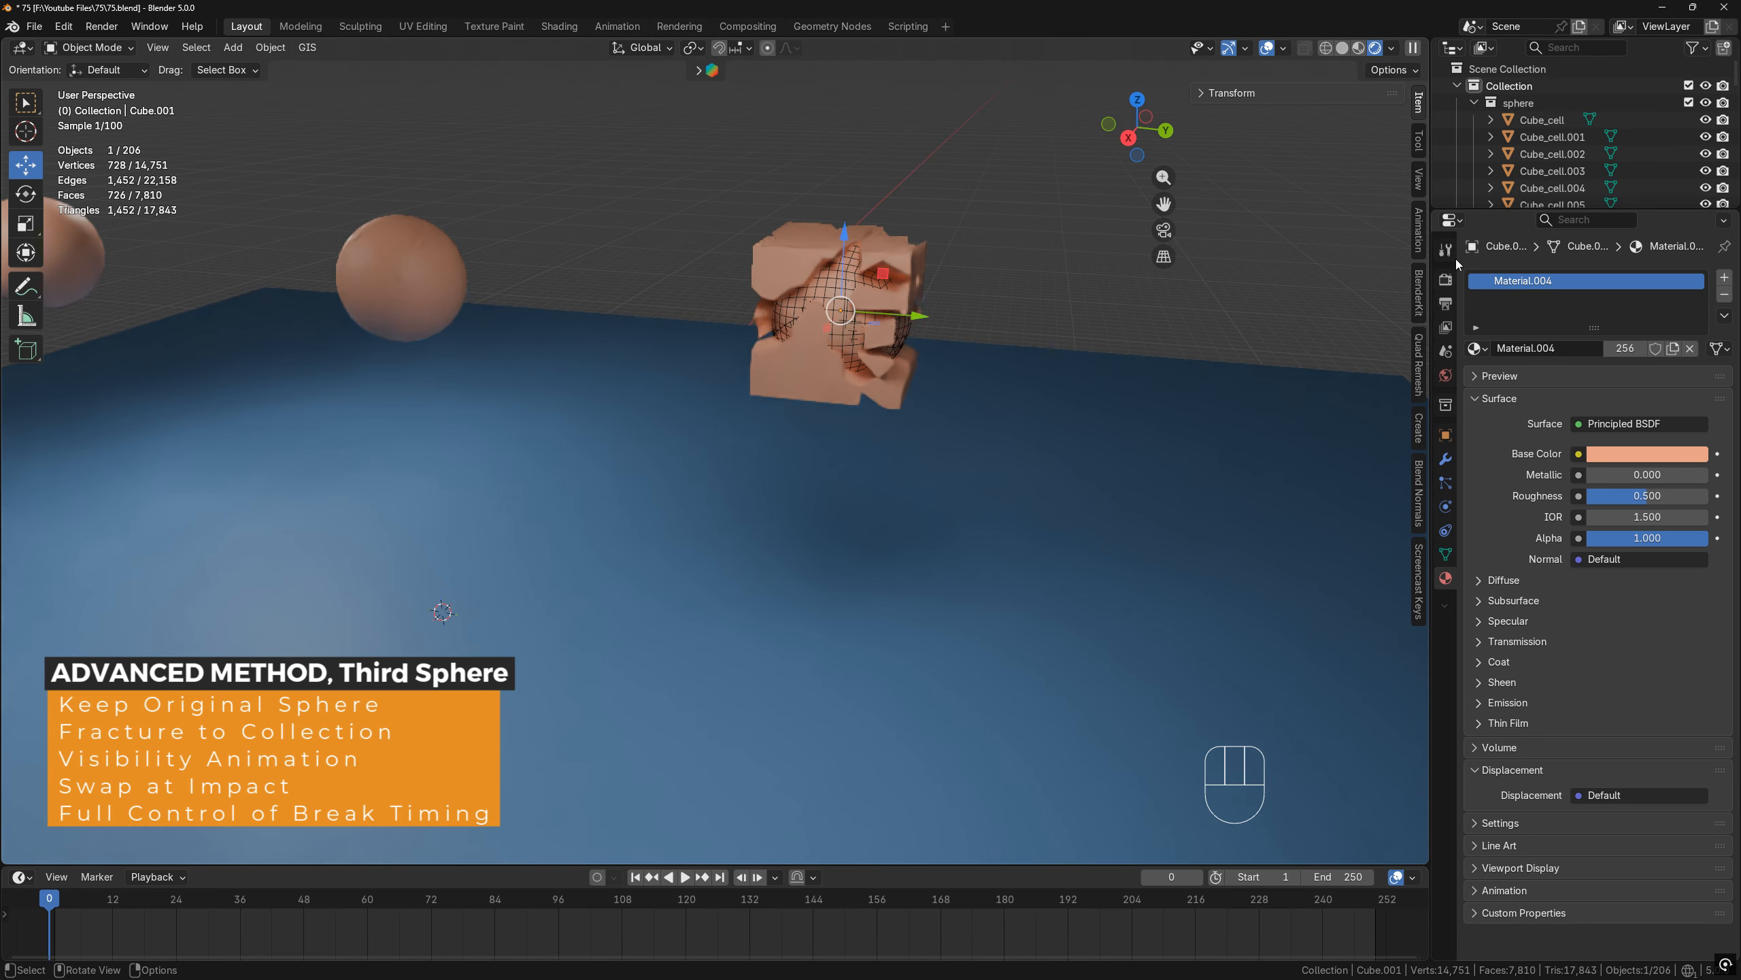
Move the original third sphere, Cube.001, into the shpere01 collection and hide it in the viewport
drag(1500, 213, 1501, 473)
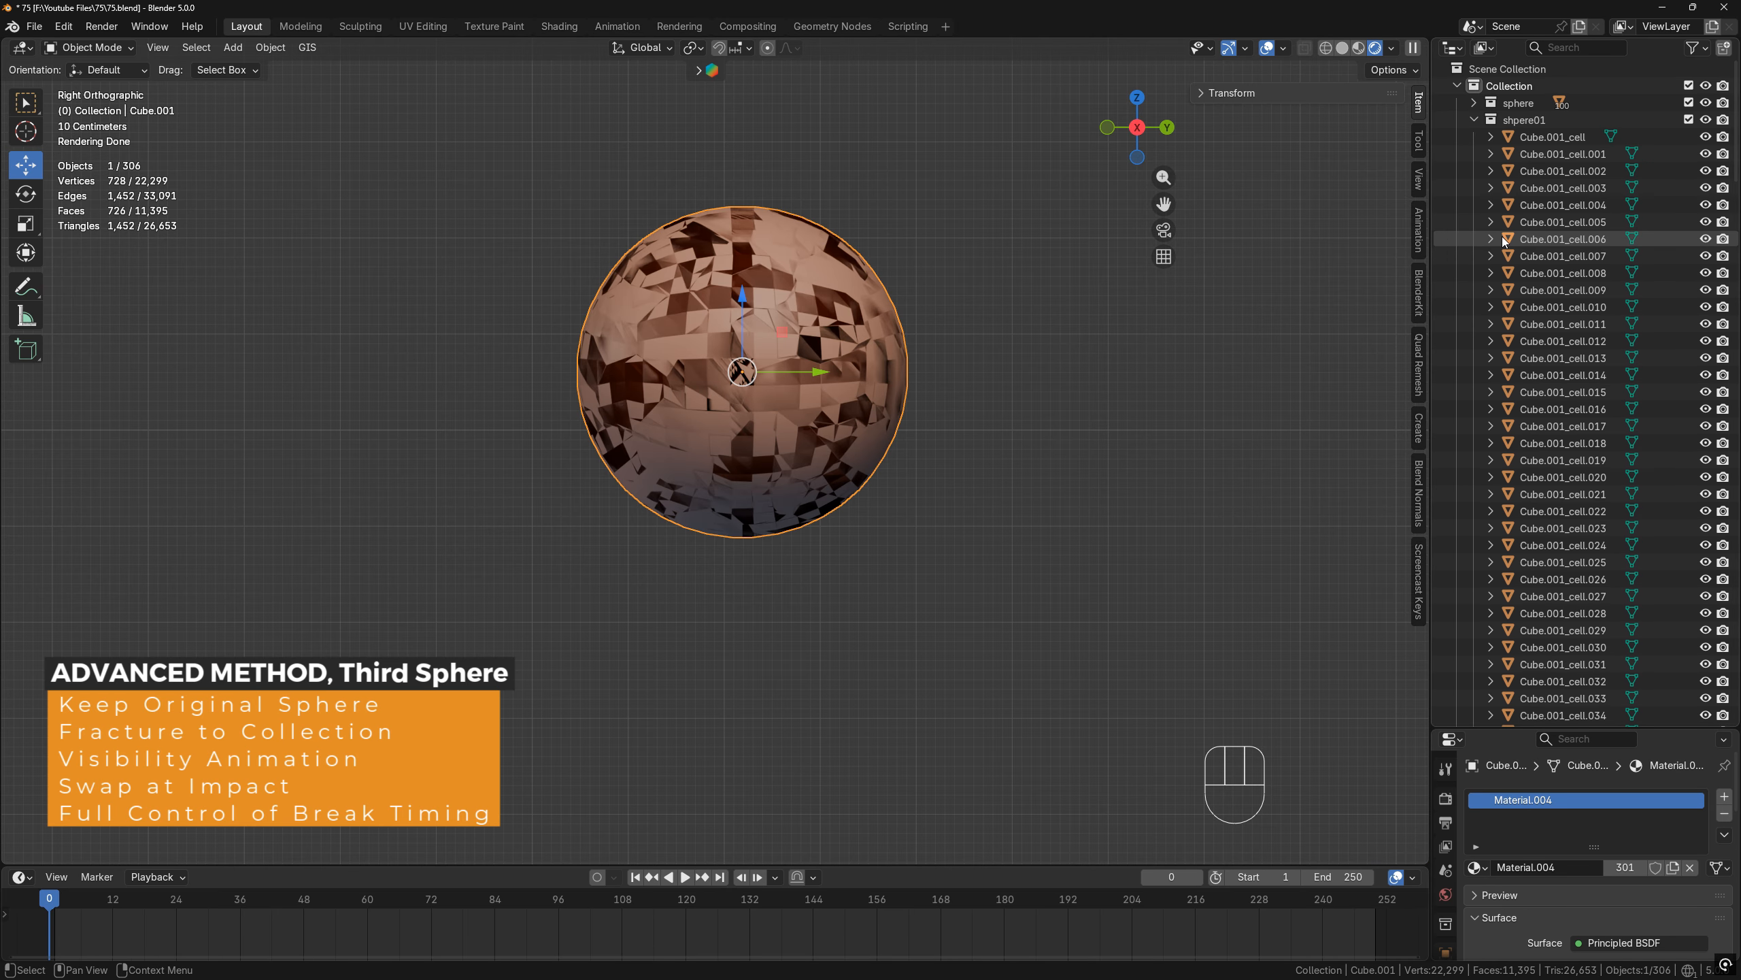
scroll(1503, 242, down, 20)
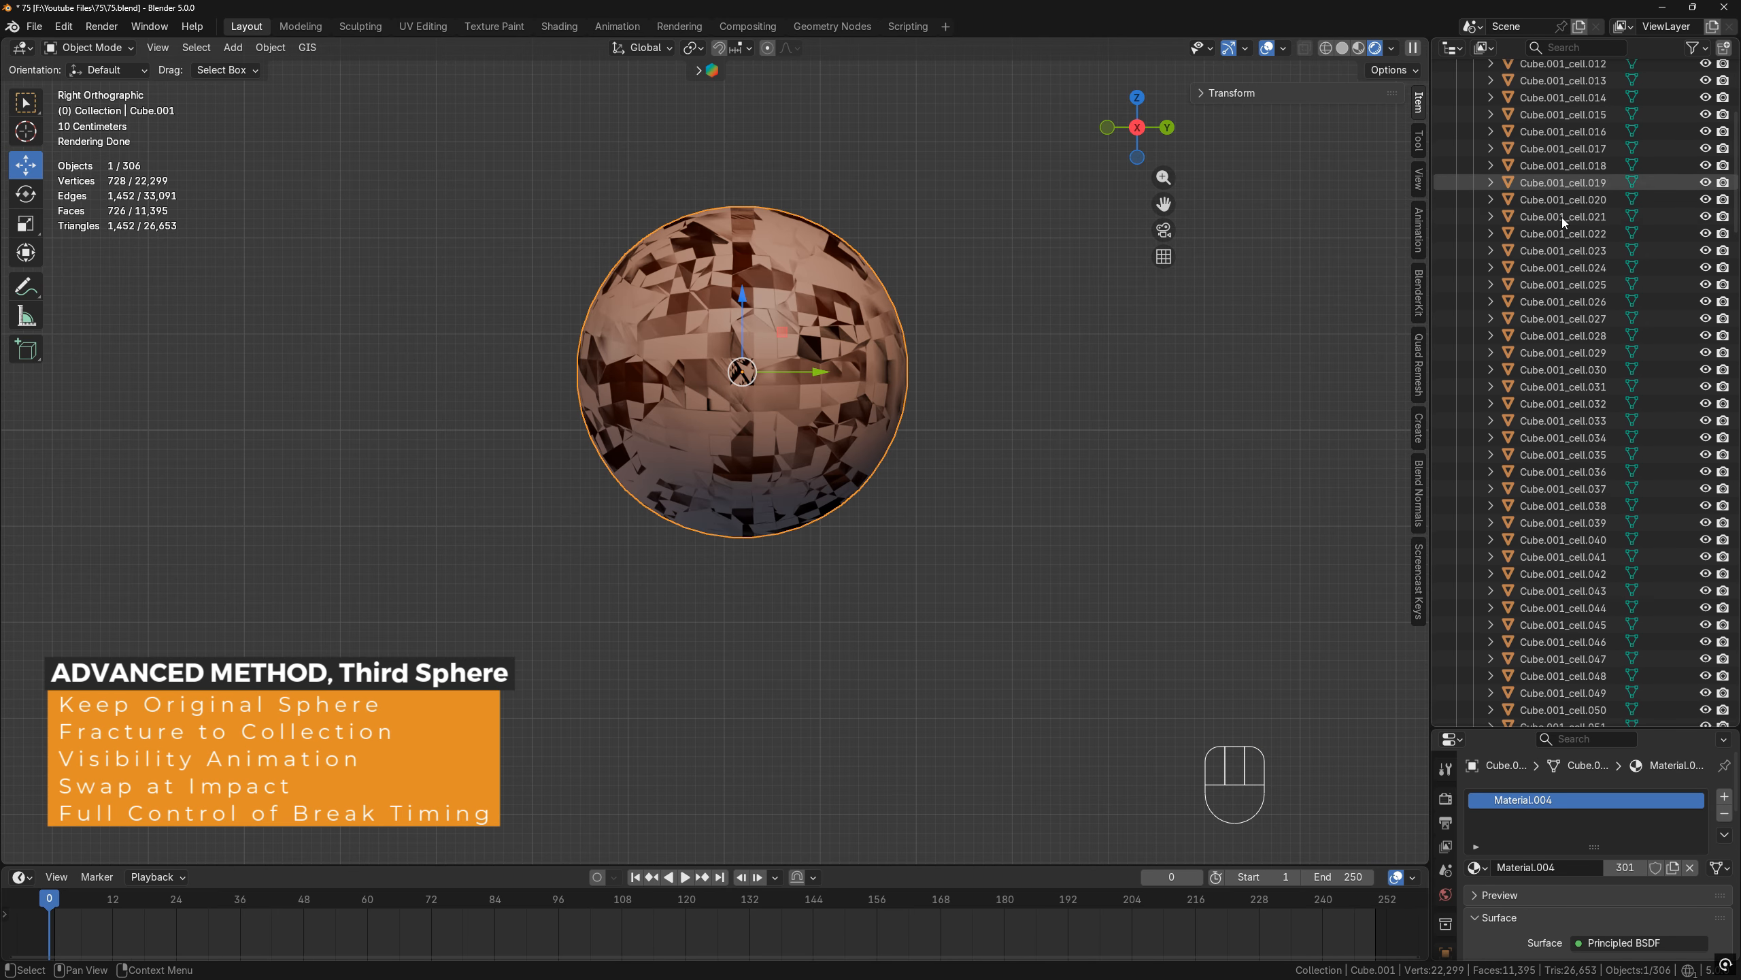
scroll(1698, 295, down, 12)
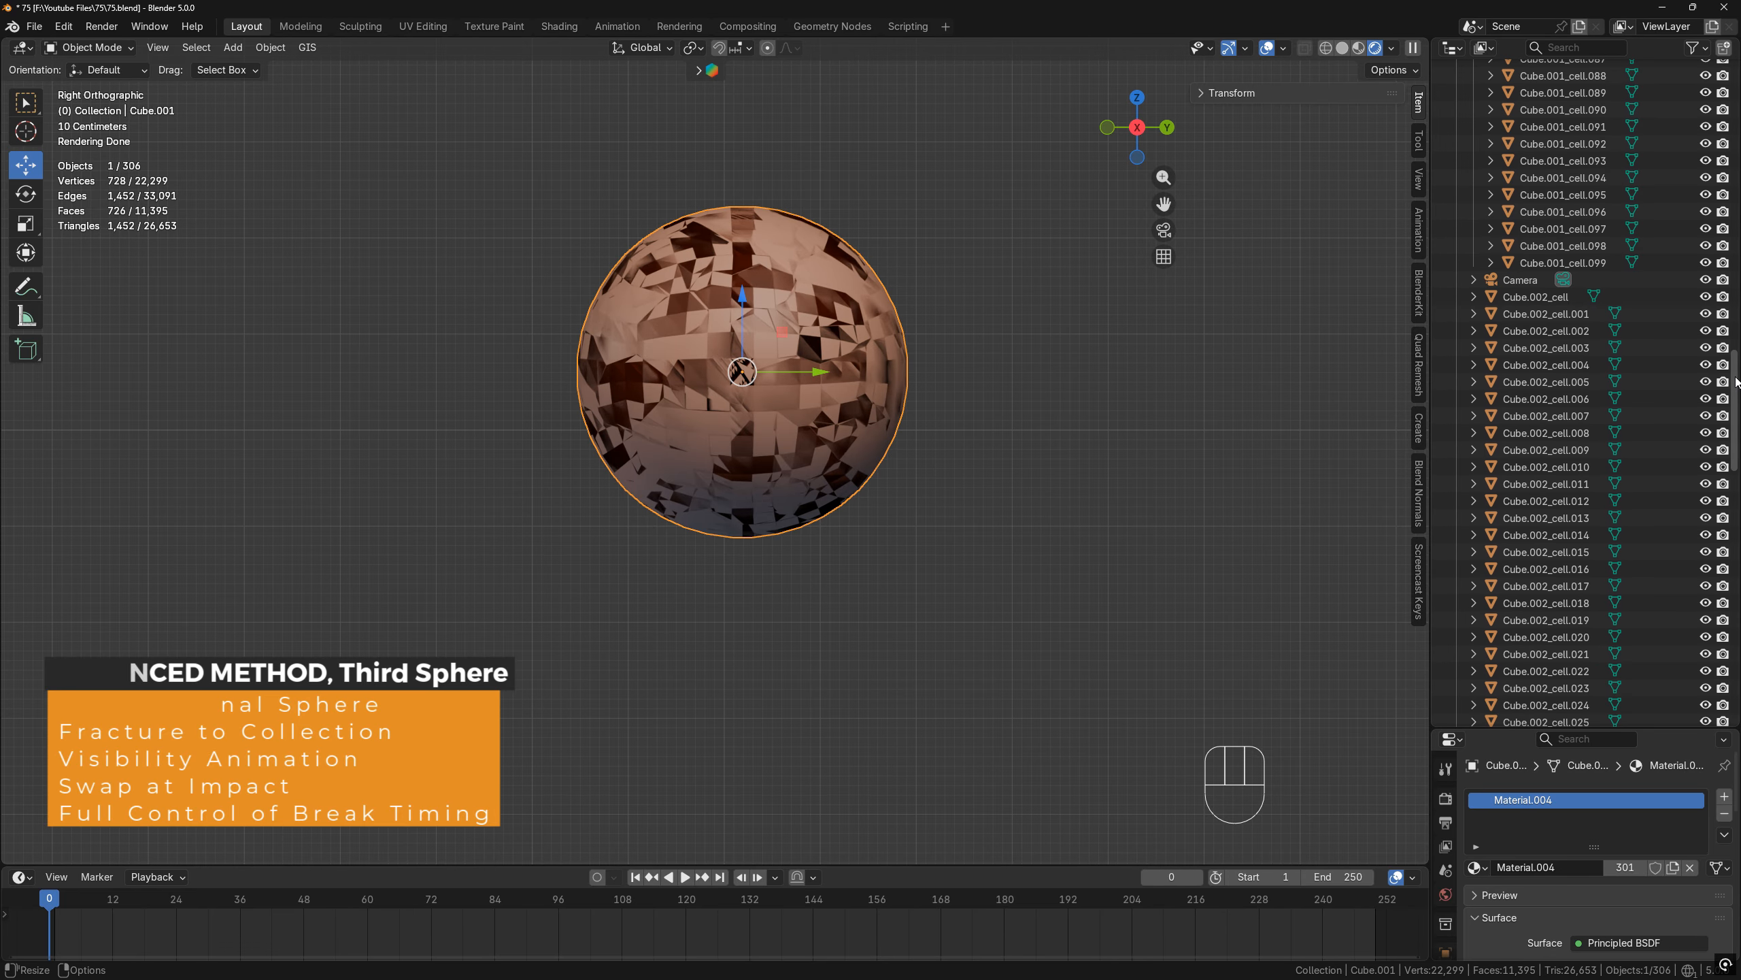
scroll(1700, 274, up, 20)
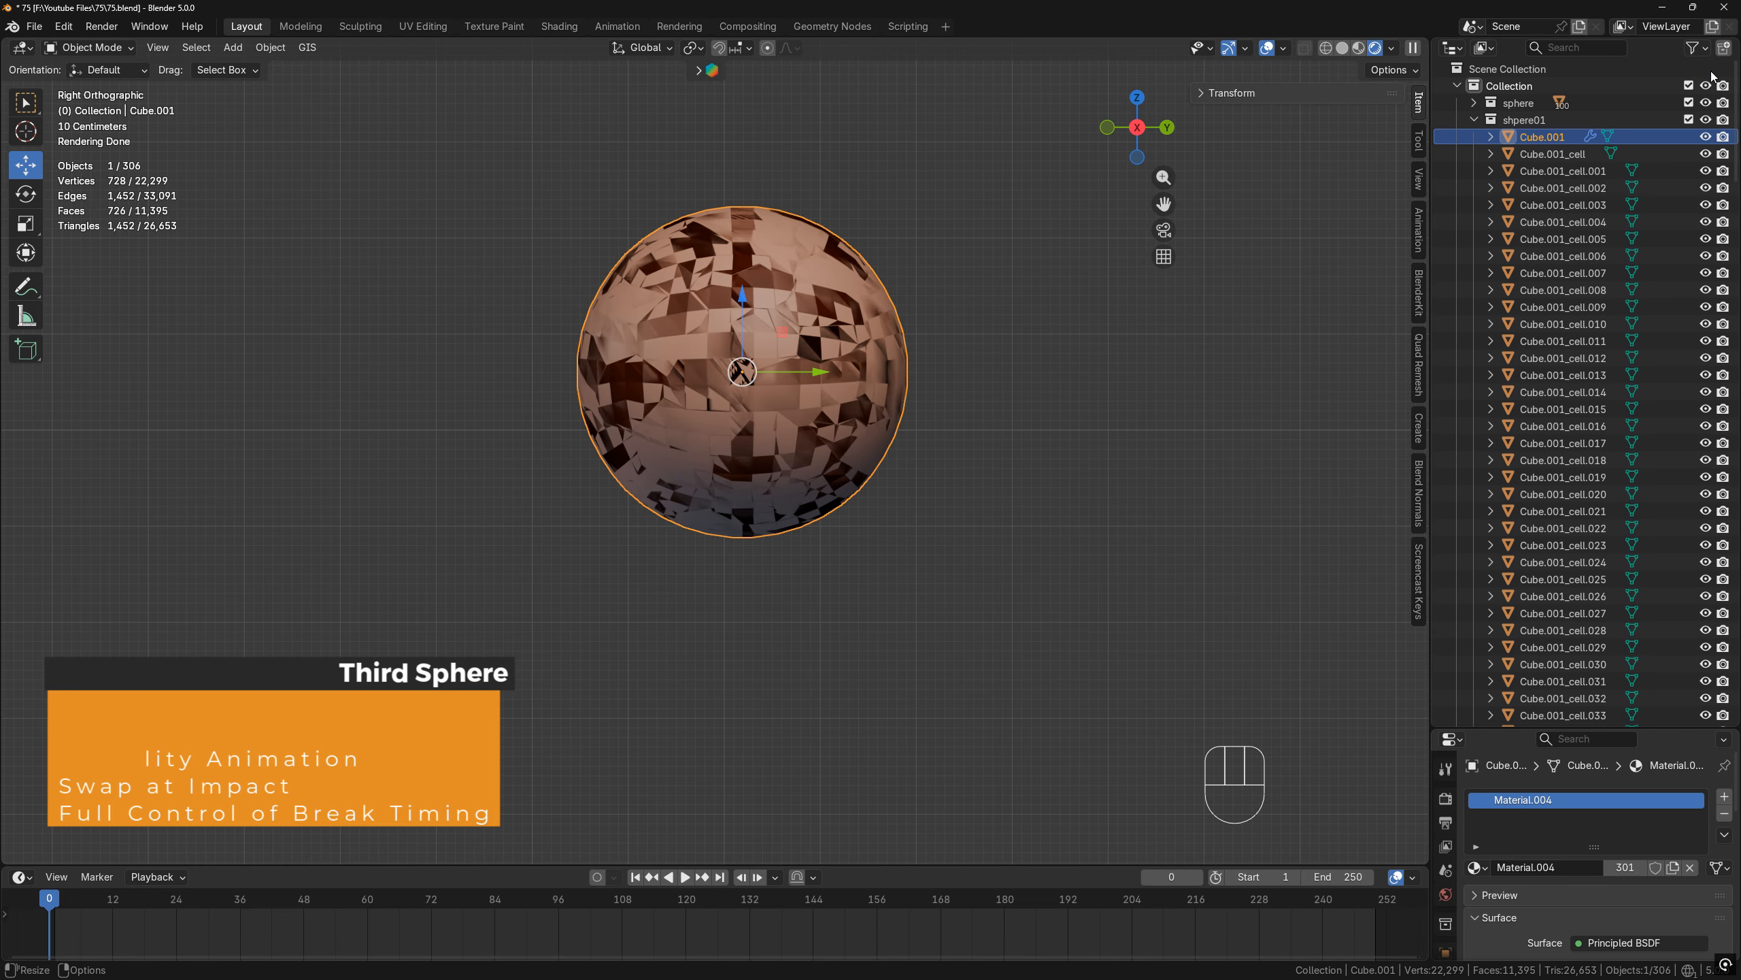
click(1708, 137)
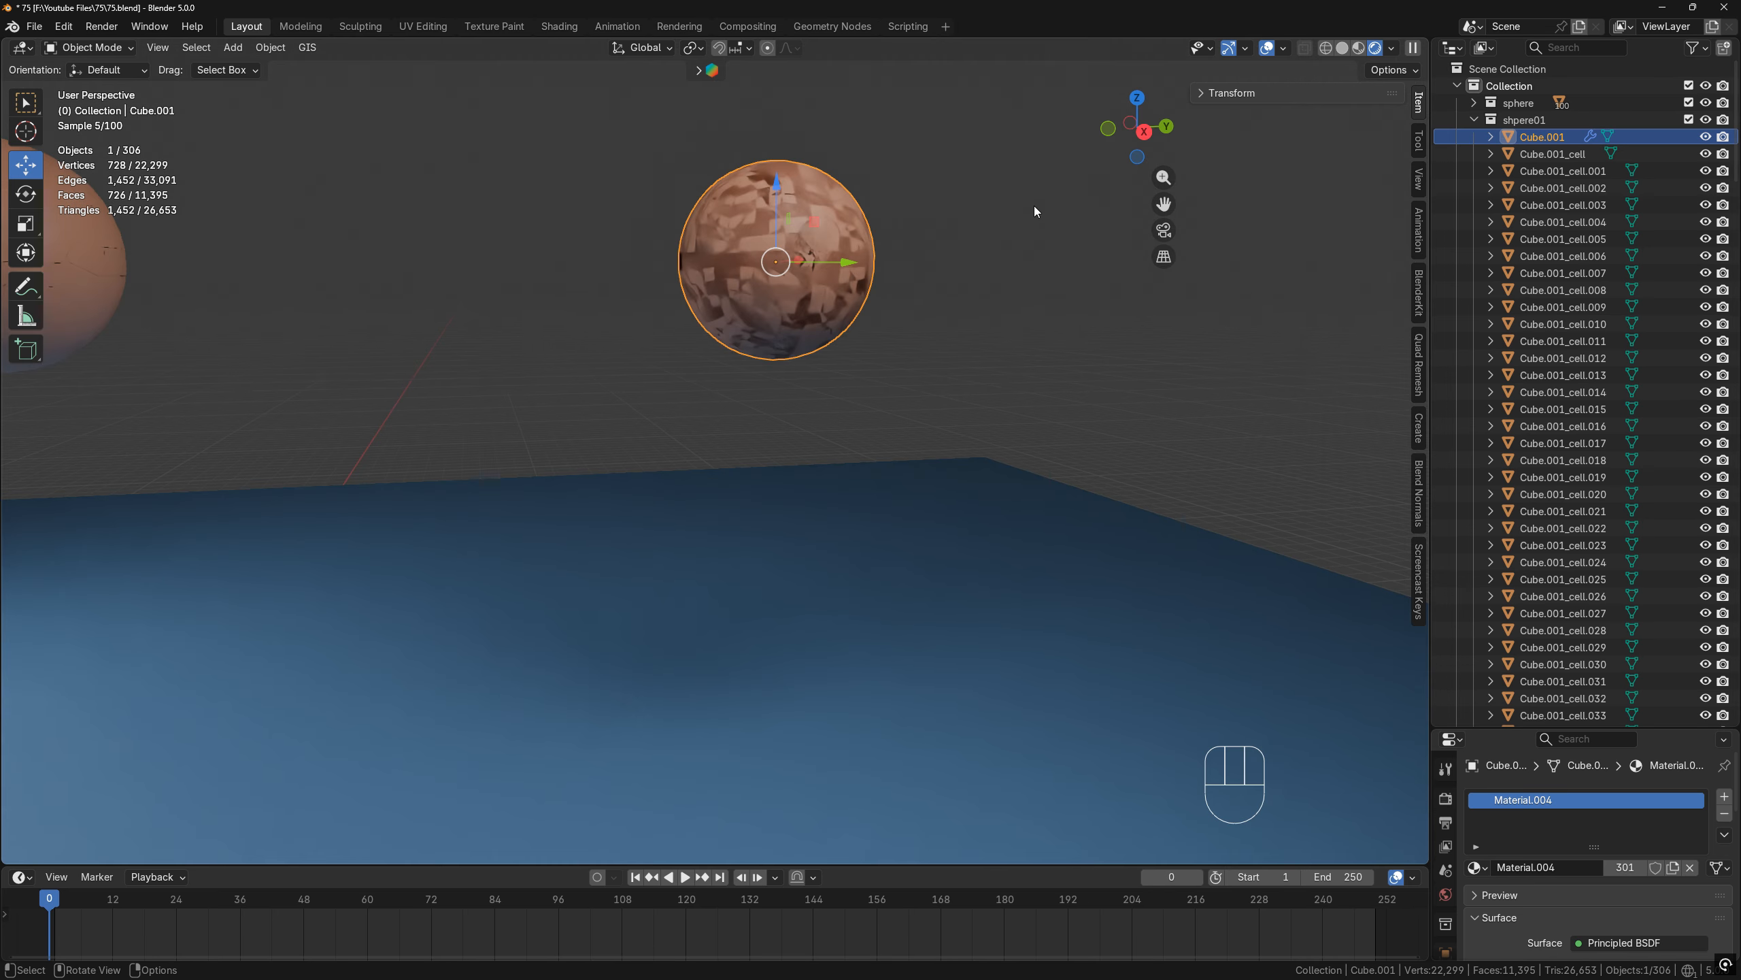
Enlarge the timeline editor and fit the whole frame range in it
middle_drag(1034, 206, 1046, 224)
drag(755, 865, 754, 607)
scroll(709, 775, down, 2)
Select all cells of the third fractured sphere and open the operator search
click(858, 185)
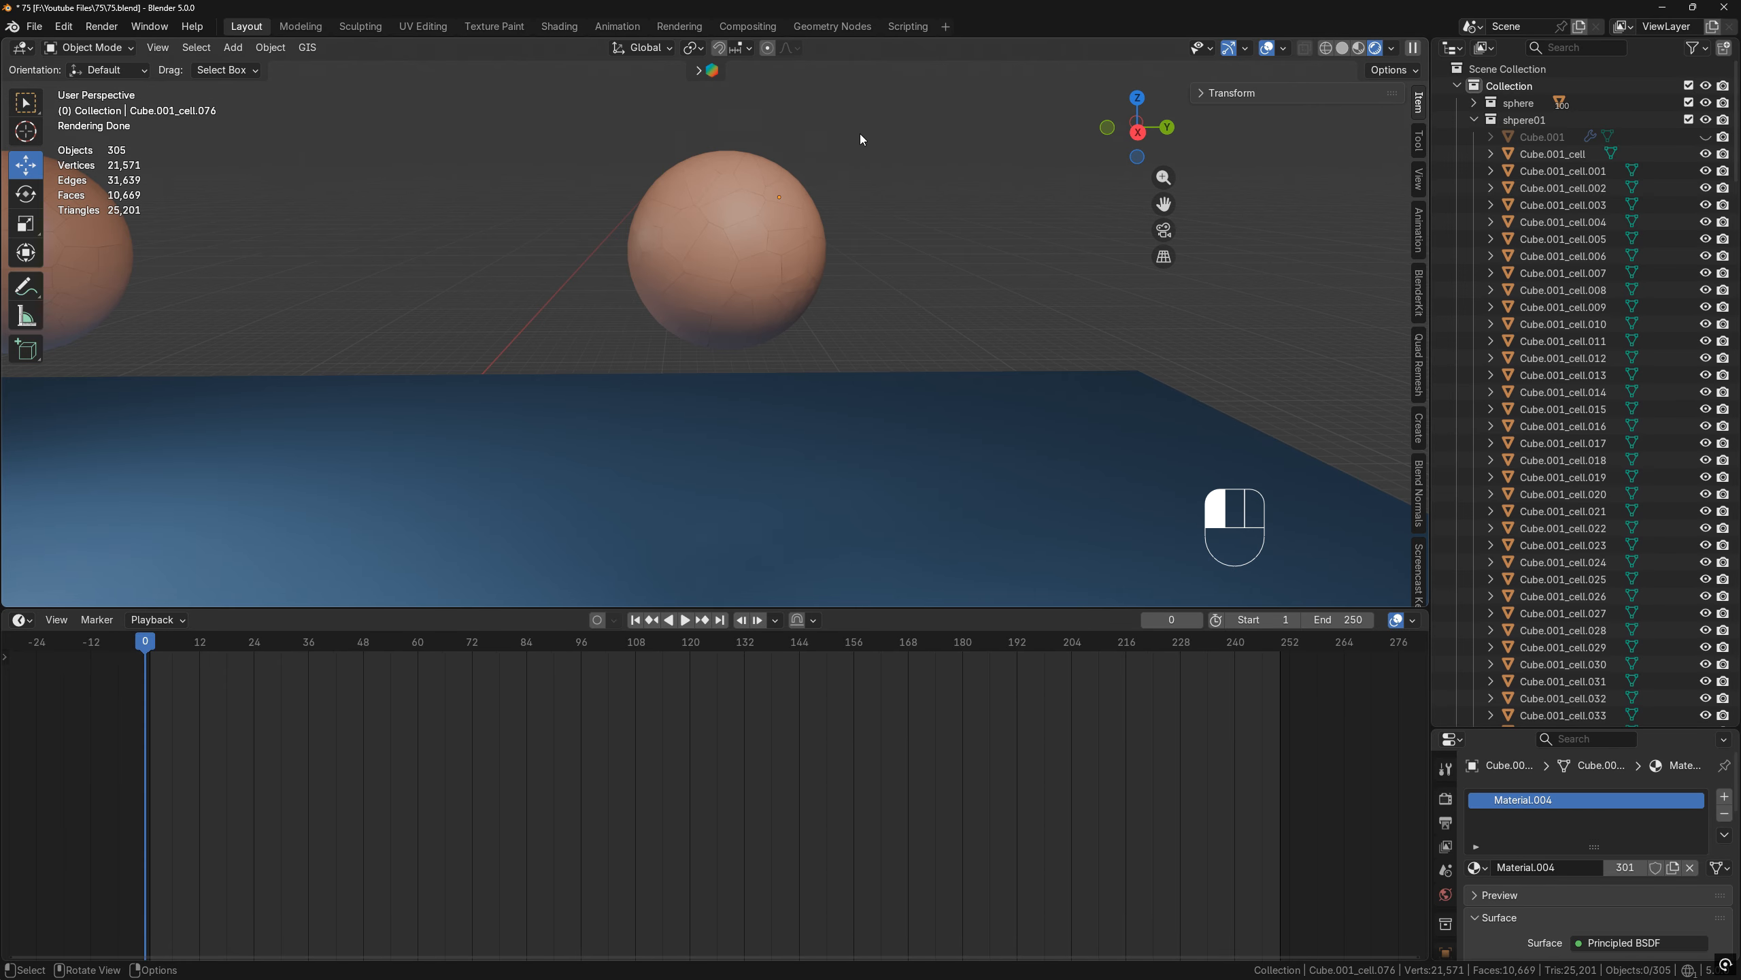
drag(859, 133, 607, 360)
key(F3)
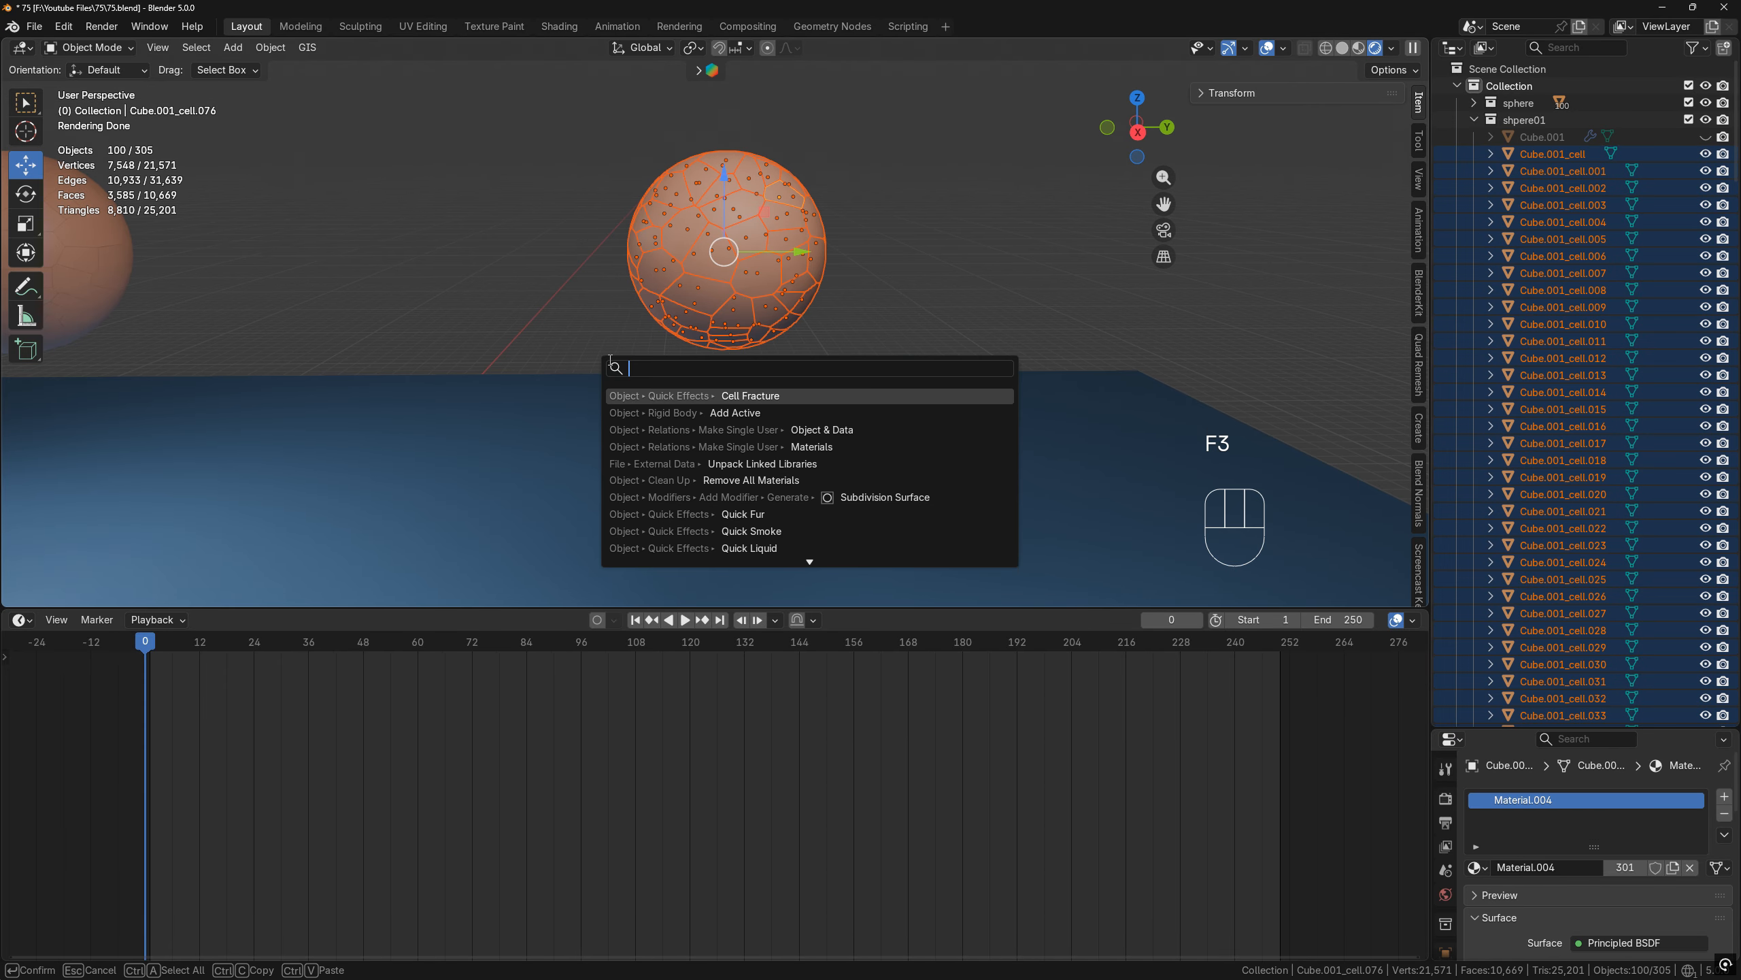